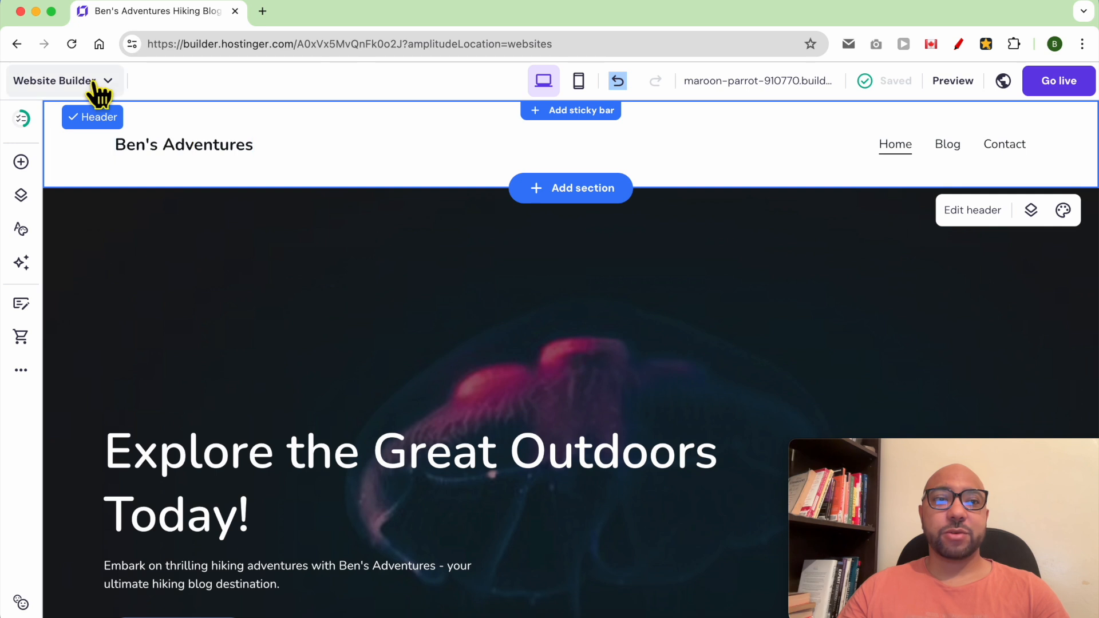
# - Set the header's link spacing to 27 px and its top and bottom spacing to 0 px
pyautogui.click(424, 296)
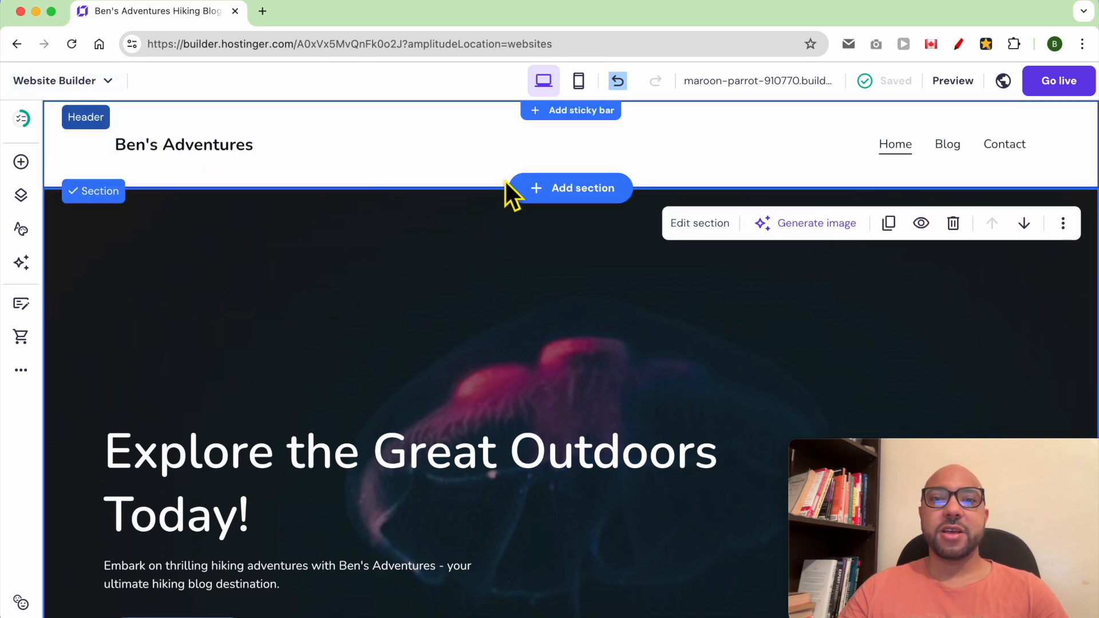
pyautogui.click(667, 150)
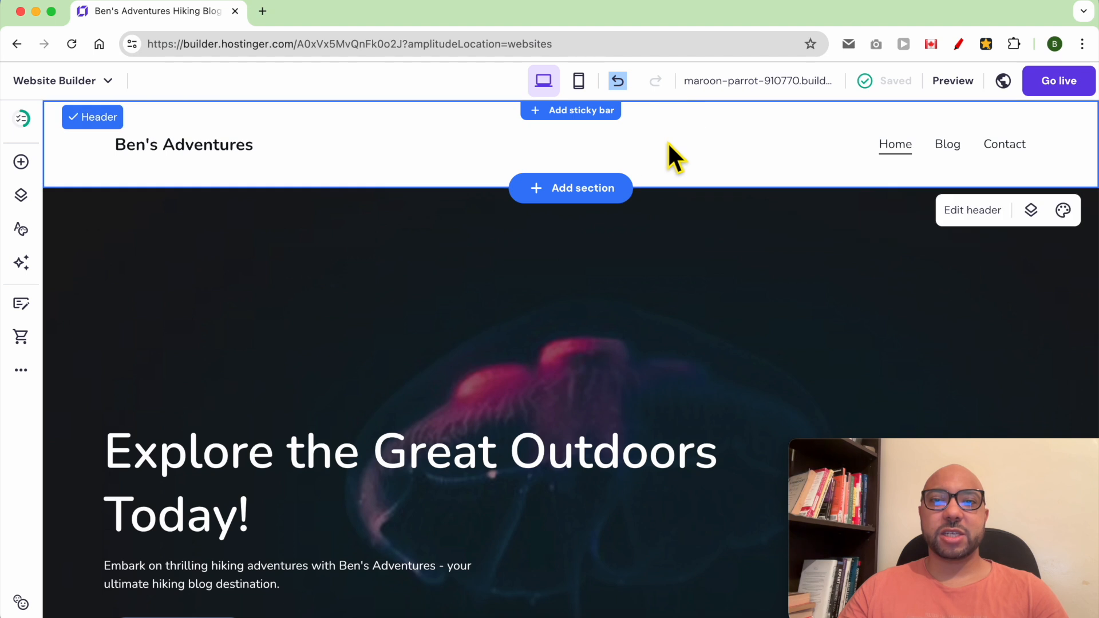
pyautogui.click(972, 216)
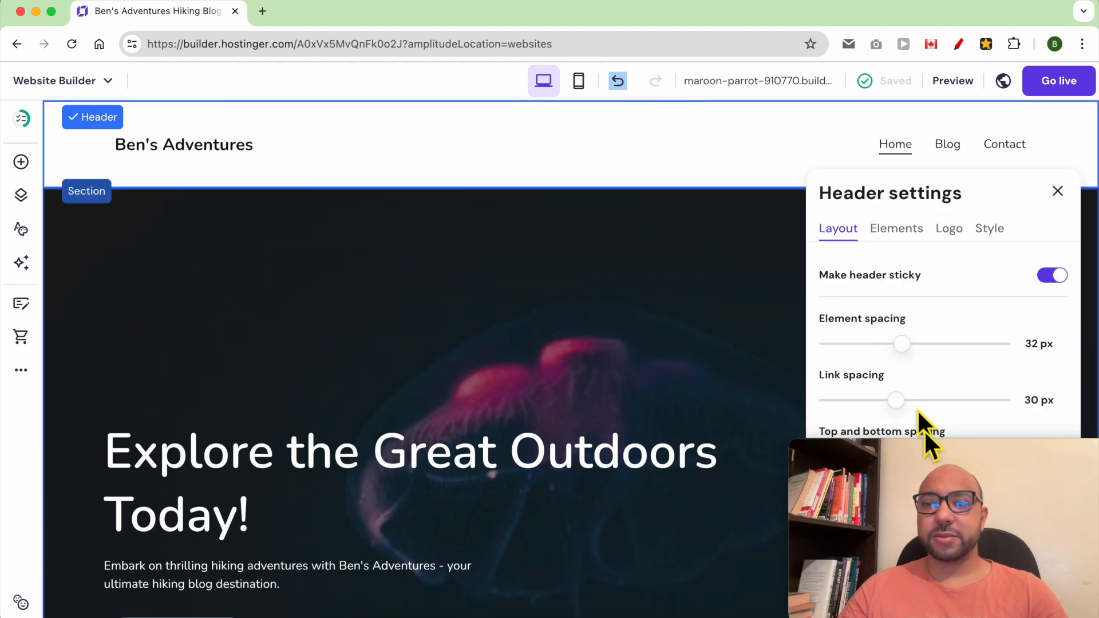
pyautogui.moveTo(933, 455); pyautogui.dragTo(153, 459)
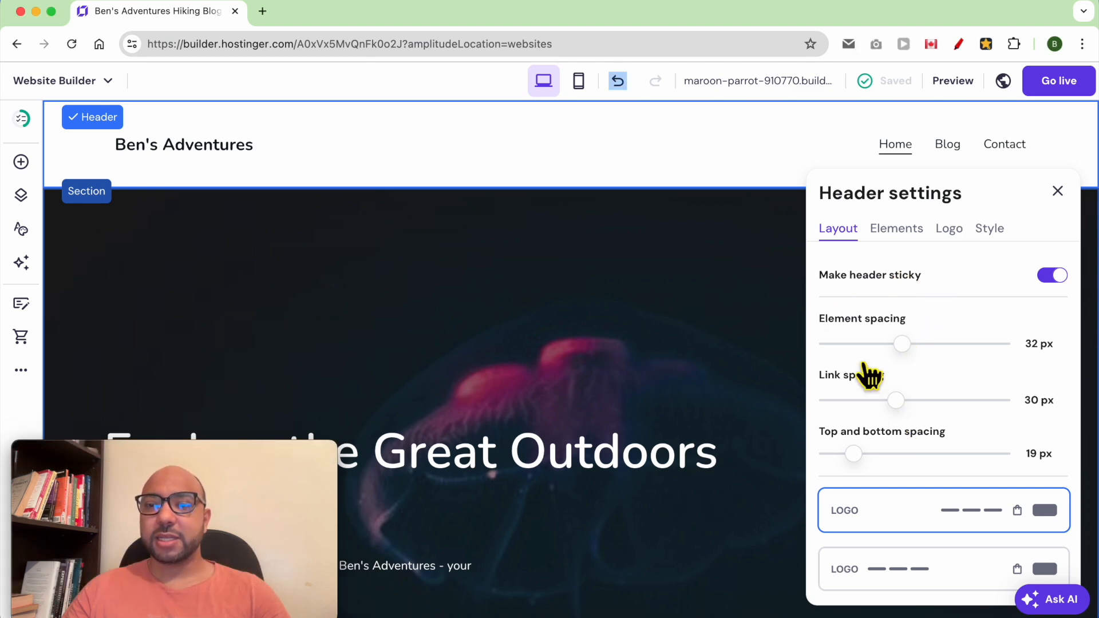
pyautogui.moveTo(895, 401)
pyautogui.mouseDown()
pyautogui.moveTo(871, 412)
pyautogui.moveTo(911, 415)
pyautogui.moveTo(900, 419)
pyautogui.mouseUp()
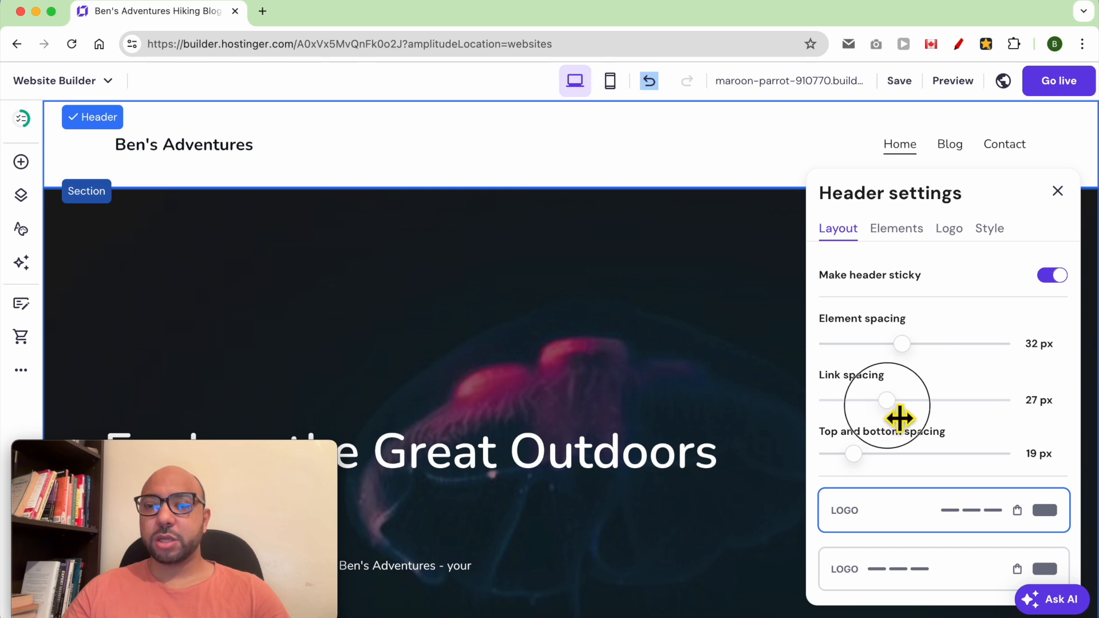
pyautogui.moveTo(865, 471); pyautogui.dragTo(832, 464)
# - Choose the centred-logo layout with links on the left, and toggle the sticky header setting
pyautogui.scroll(-3, 927, 448)
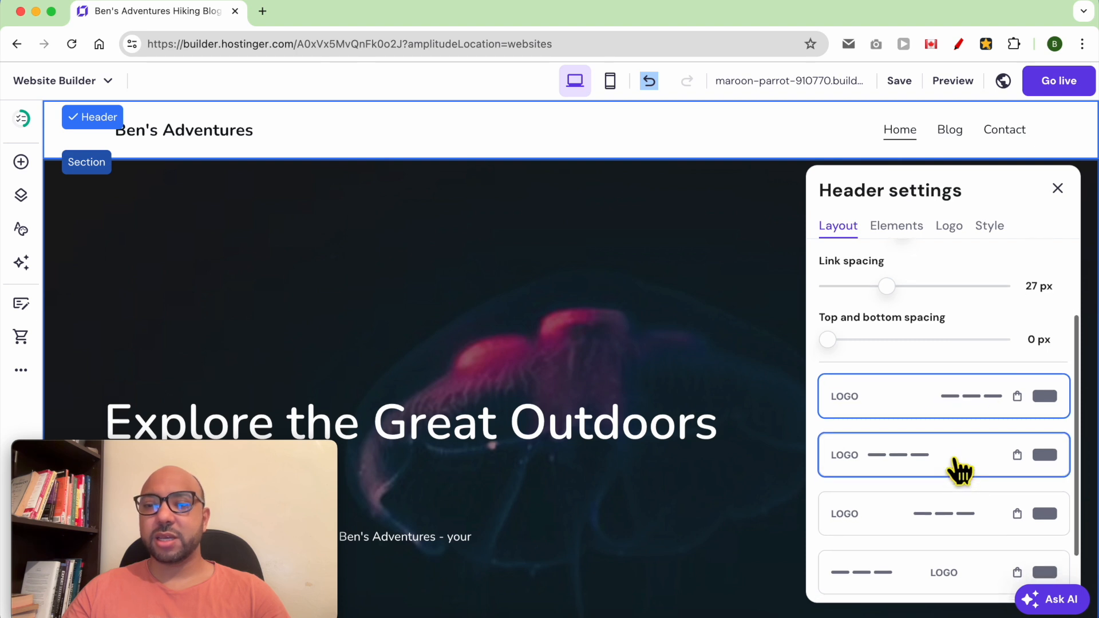
pyautogui.scroll(-1, 957, 488)
pyautogui.click(953, 538)
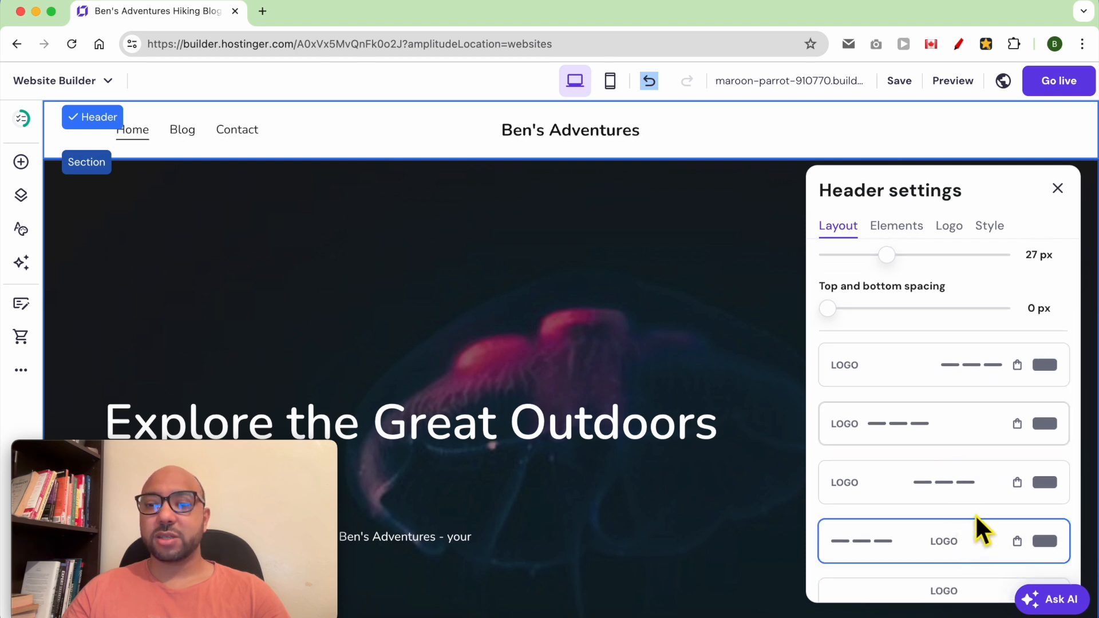
pyautogui.scroll(-1, 974, 509)
pyautogui.scroll(5, 976, 501)
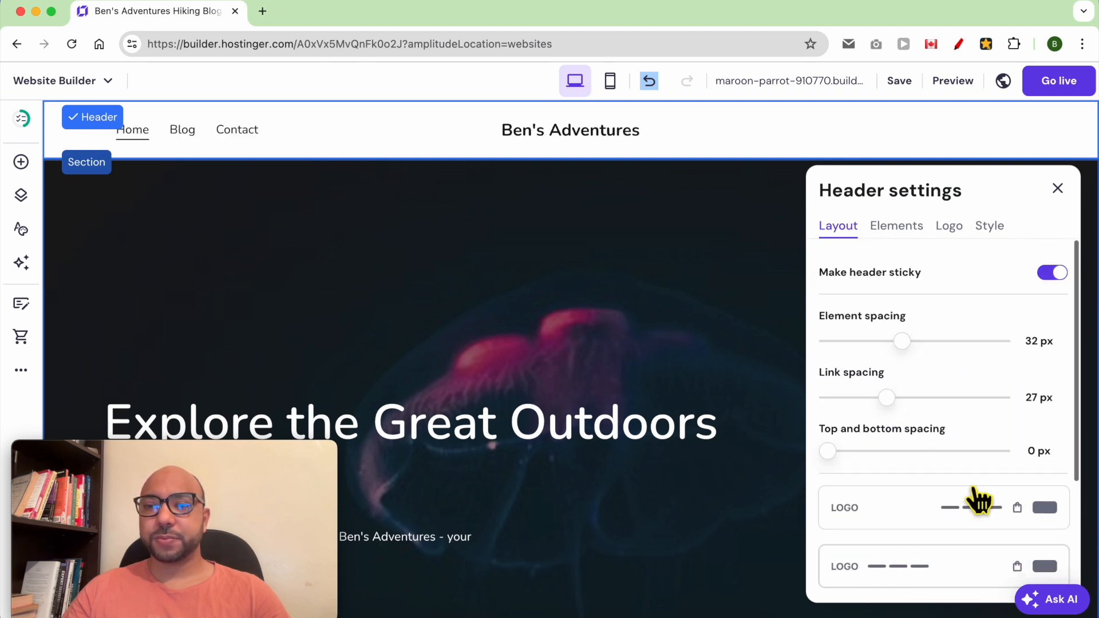
pyautogui.click(1054, 274)
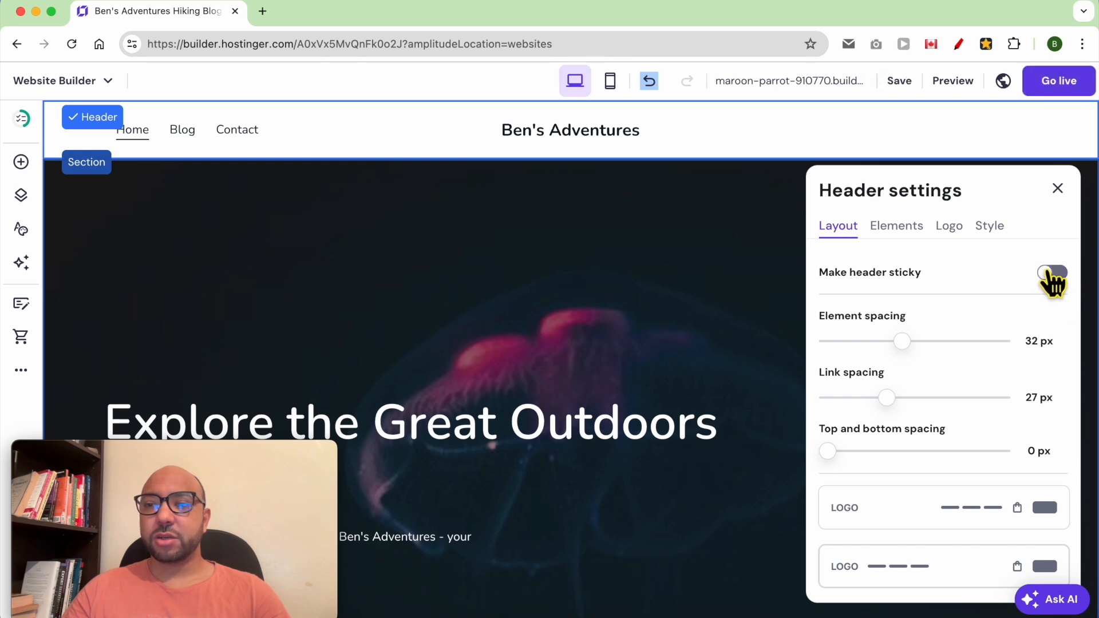
pyautogui.click(1052, 273)
# - Switch on Show social icons and Show button in the header Elements, keeping the logo visible
pyautogui.click(898, 233)
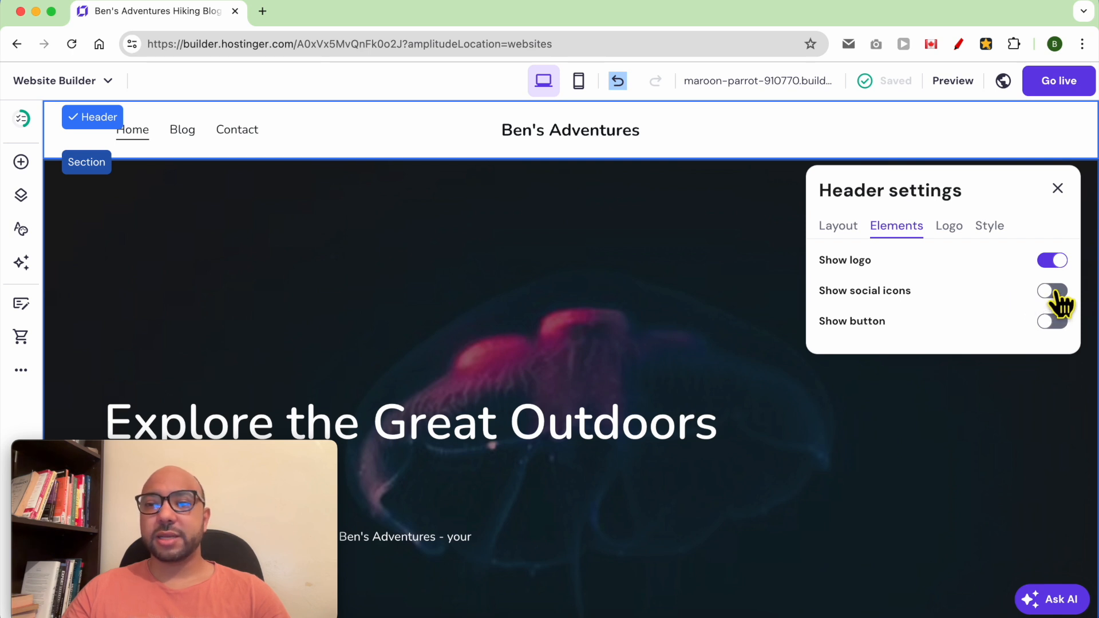
pyautogui.click(1054, 263)
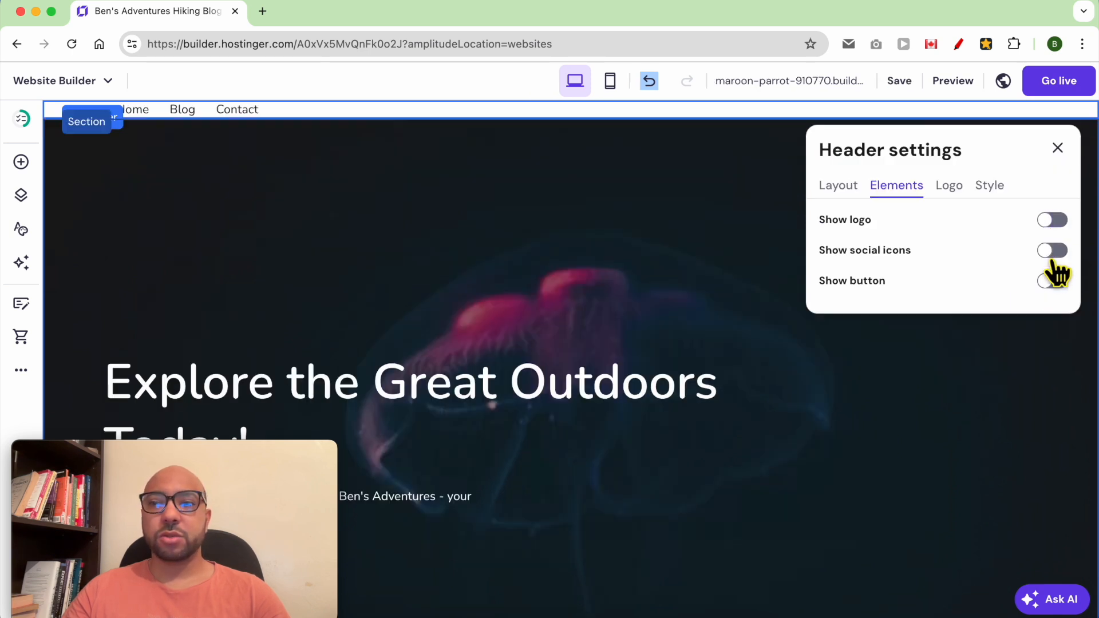
pyautogui.click(1059, 224)
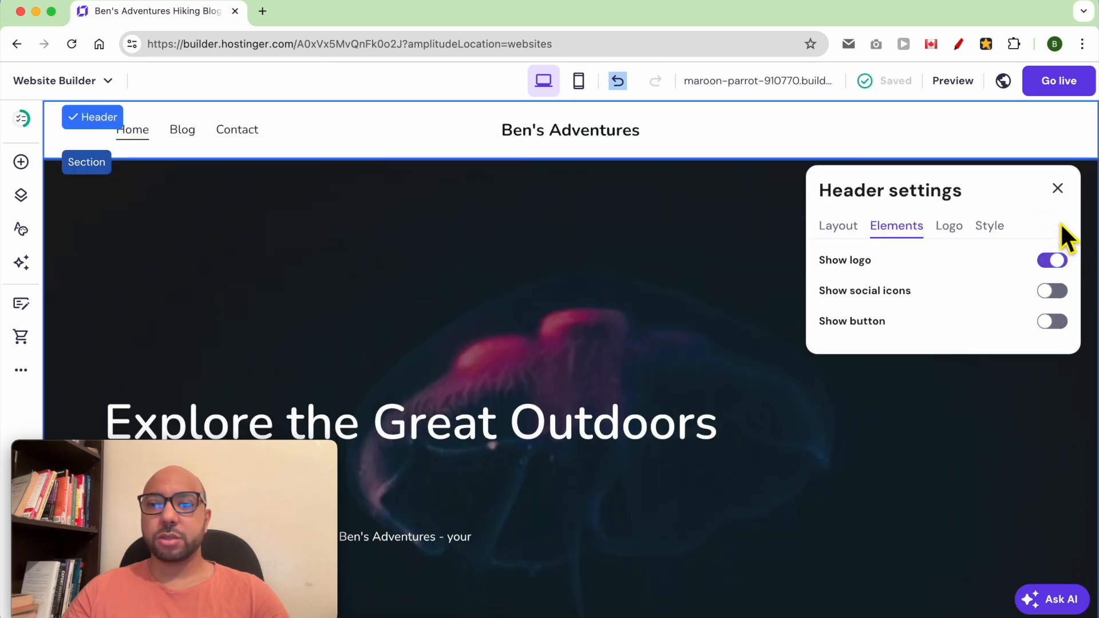
pyautogui.click(1049, 293)
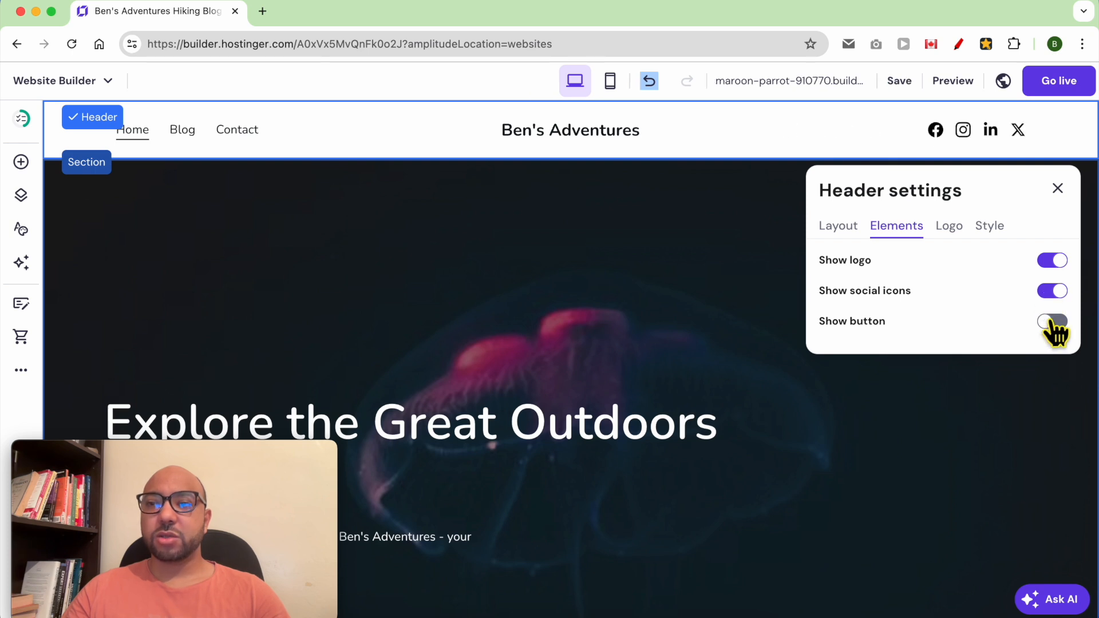
pyautogui.click(1052, 322)
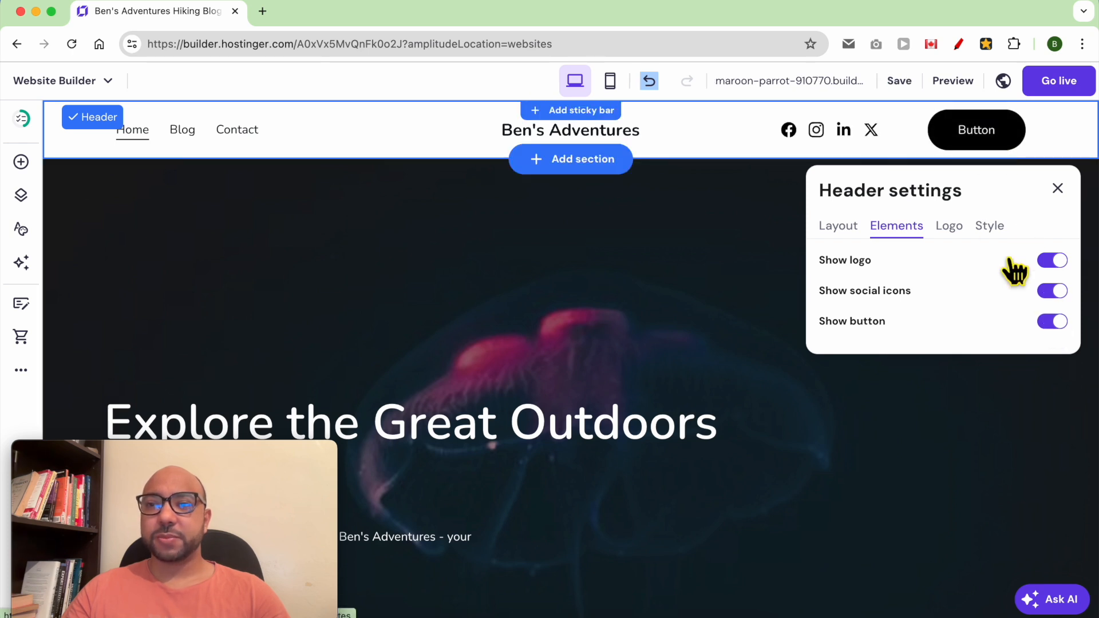
pyautogui.click(949, 226)
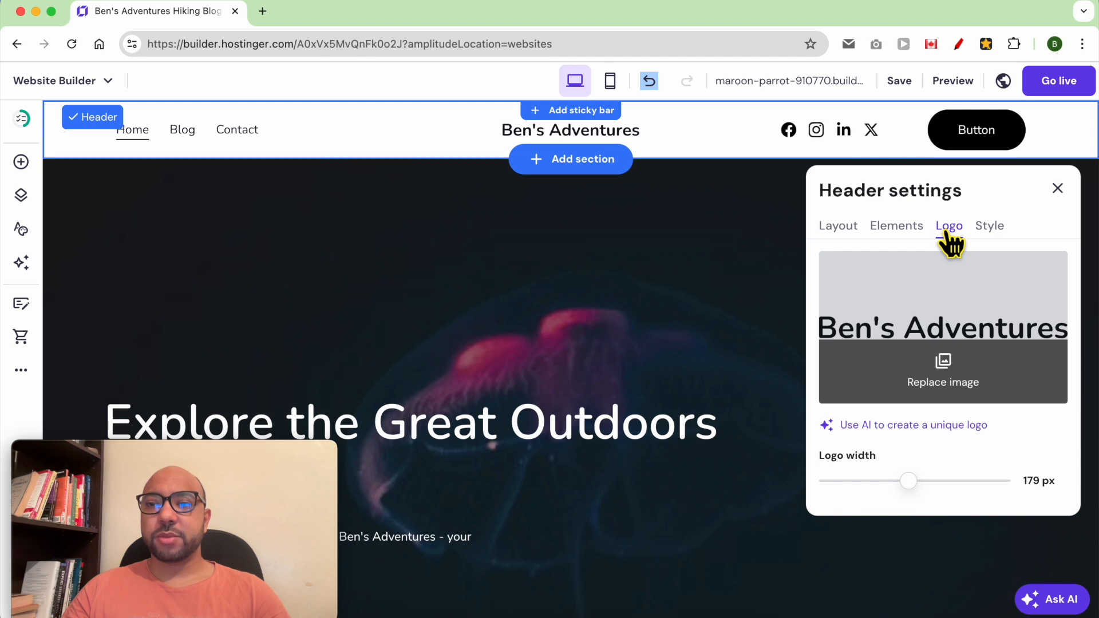
# - Reduce the logo width to 160 px, leaving the logo image unchanged
pyautogui.click(957, 381)
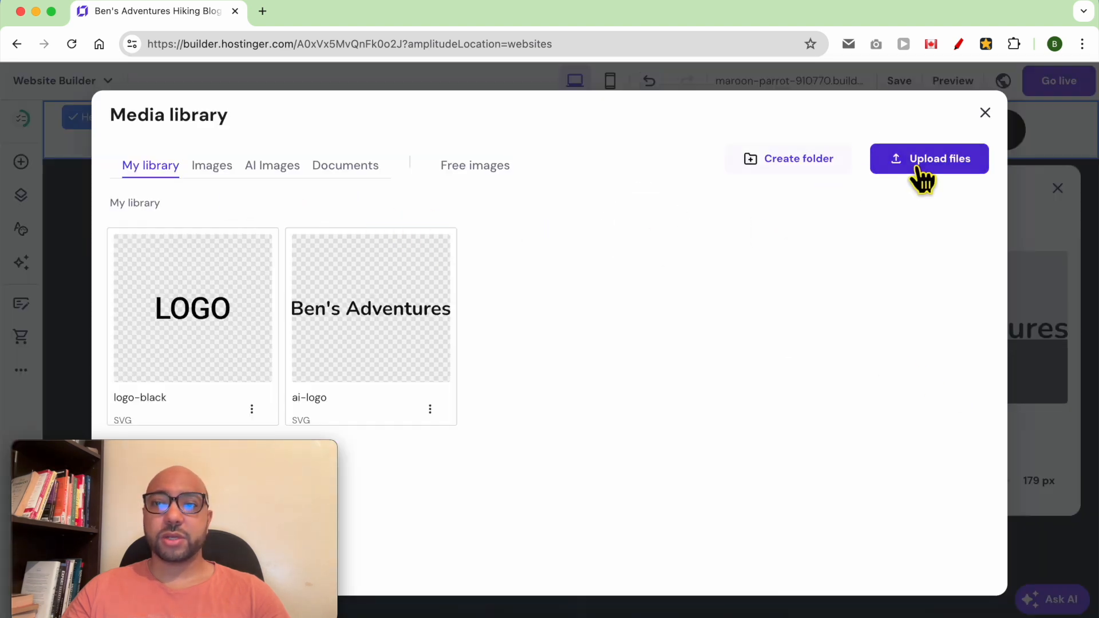
pyautogui.click(985, 113)
pyautogui.moveTo(916, 479)
pyautogui.mouseDown()
pyautogui.moveTo(878, 486)
pyautogui.moveTo(923, 481)
pyautogui.moveTo(901, 482)
pyautogui.moveTo(911, 484)
pyautogui.mouseUp()
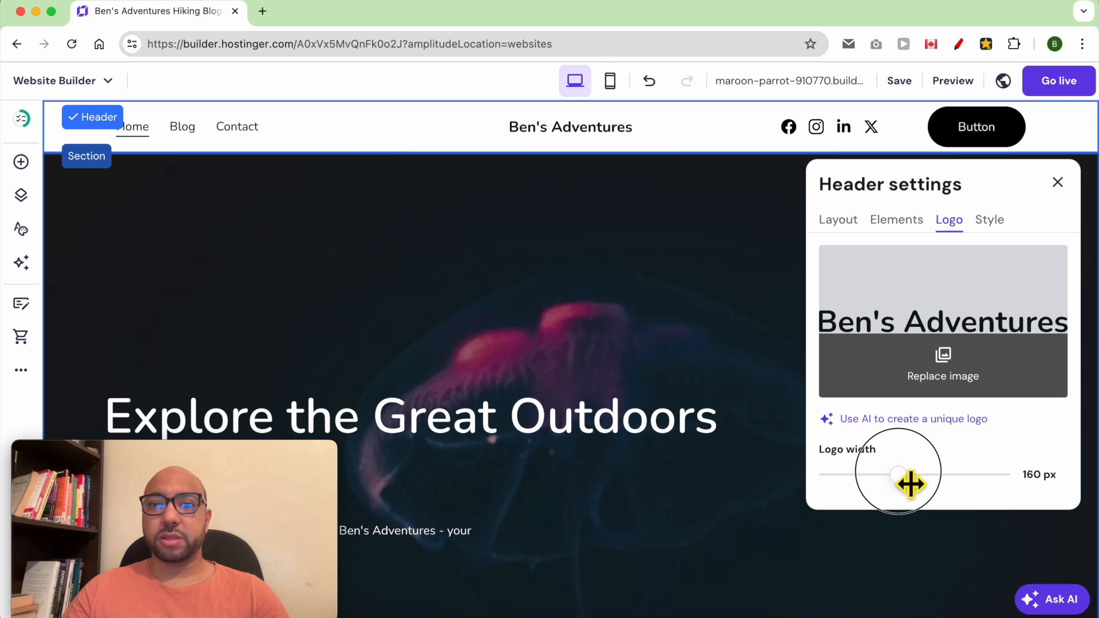
pyautogui.click(994, 228)
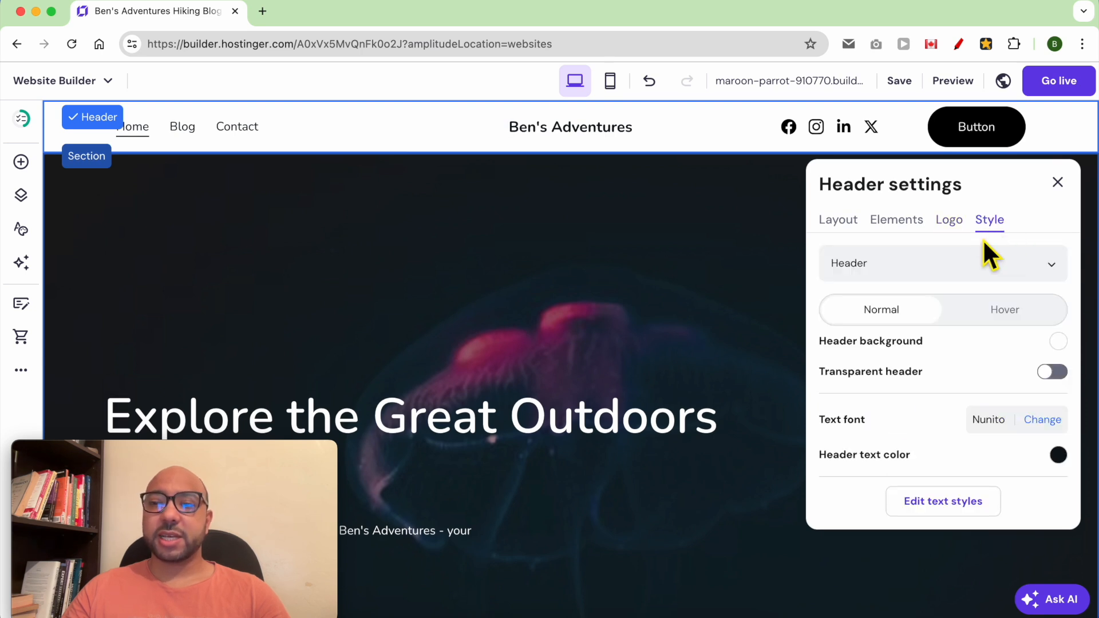
# - Change the header text font to Roboto, keeping the header background solid white
pyautogui.click(902, 279)
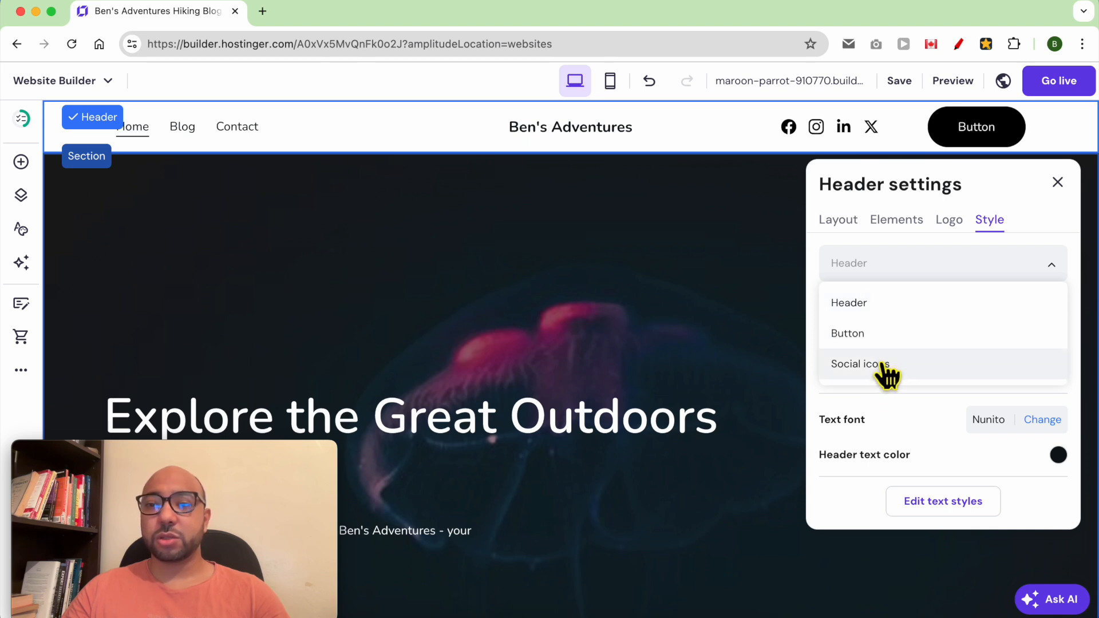
pyautogui.click(894, 304)
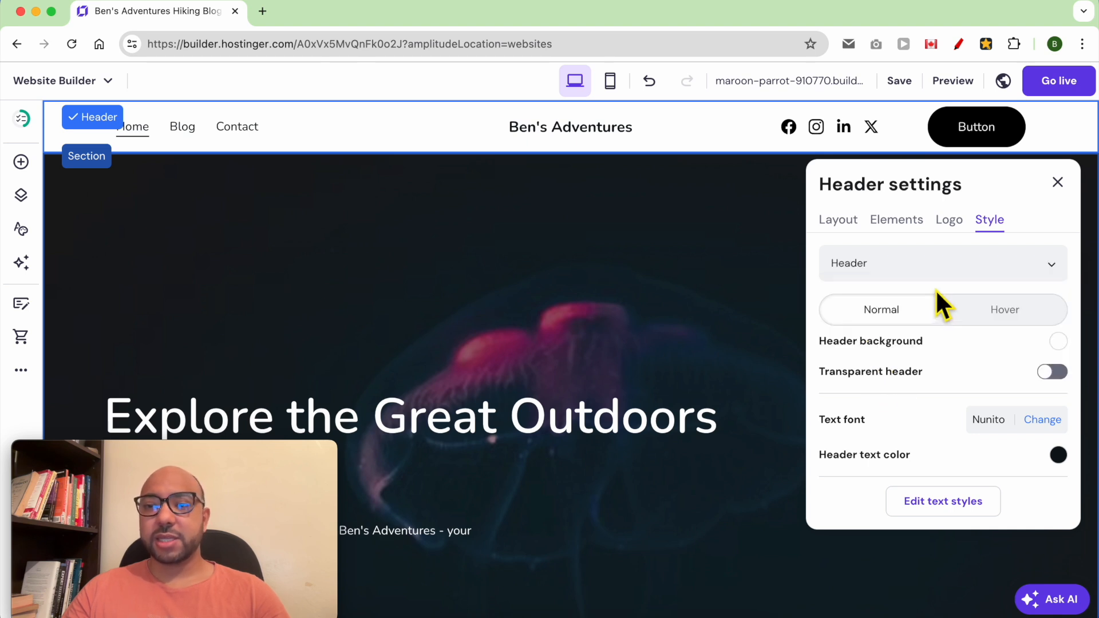
pyautogui.scroll(-2, 951, 358)
pyautogui.scroll(2, 960, 346)
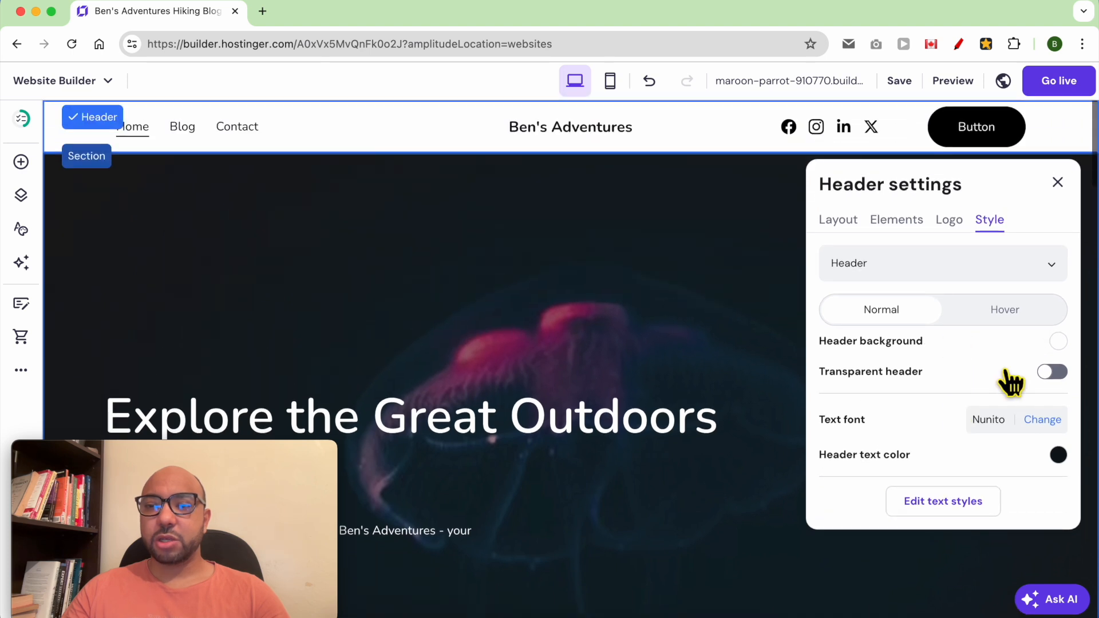
pyautogui.click(1053, 372)
pyautogui.click(1053, 372)
pyautogui.scroll(-1, 976, 423)
pyautogui.scroll(1, 962, 421)
pyautogui.click(1043, 423)
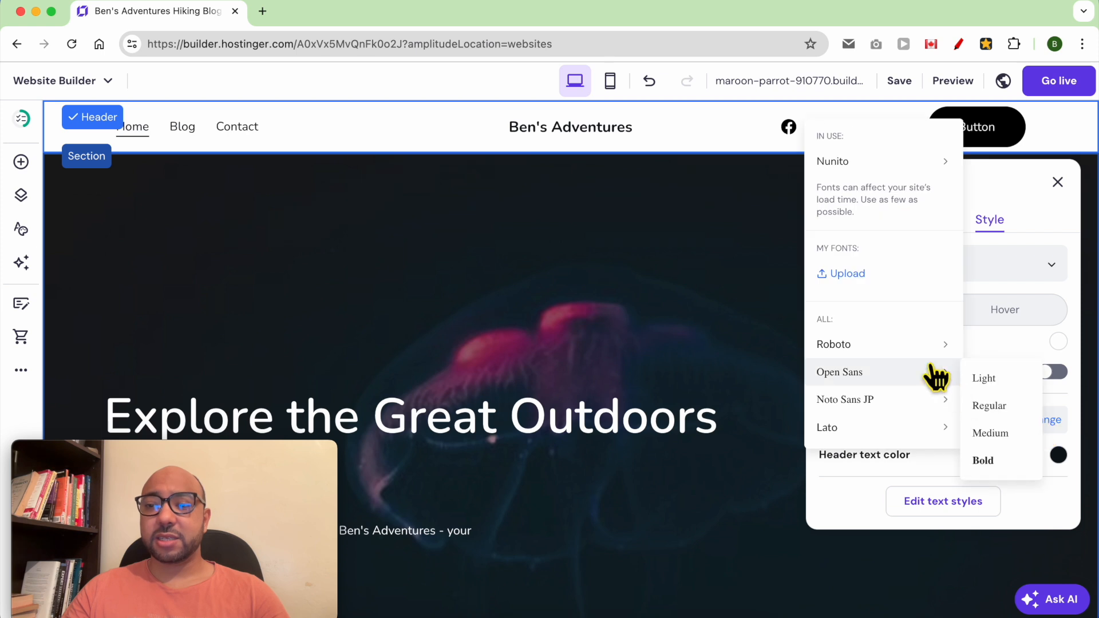
pyautogui.moveTo(910, 349)
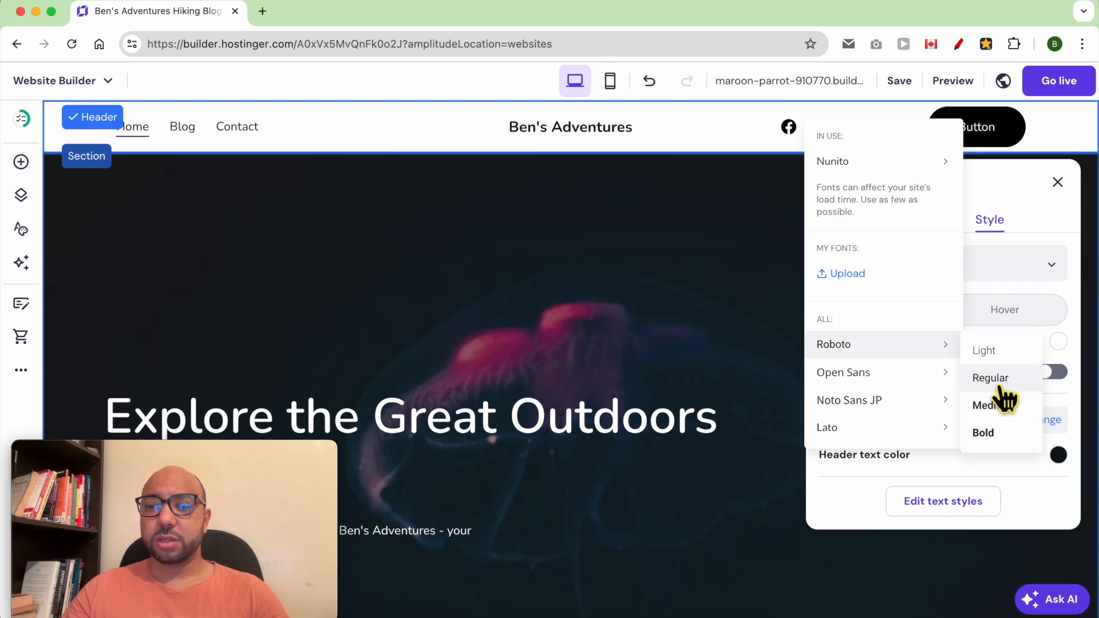
pyautogui.click(1000, 435)
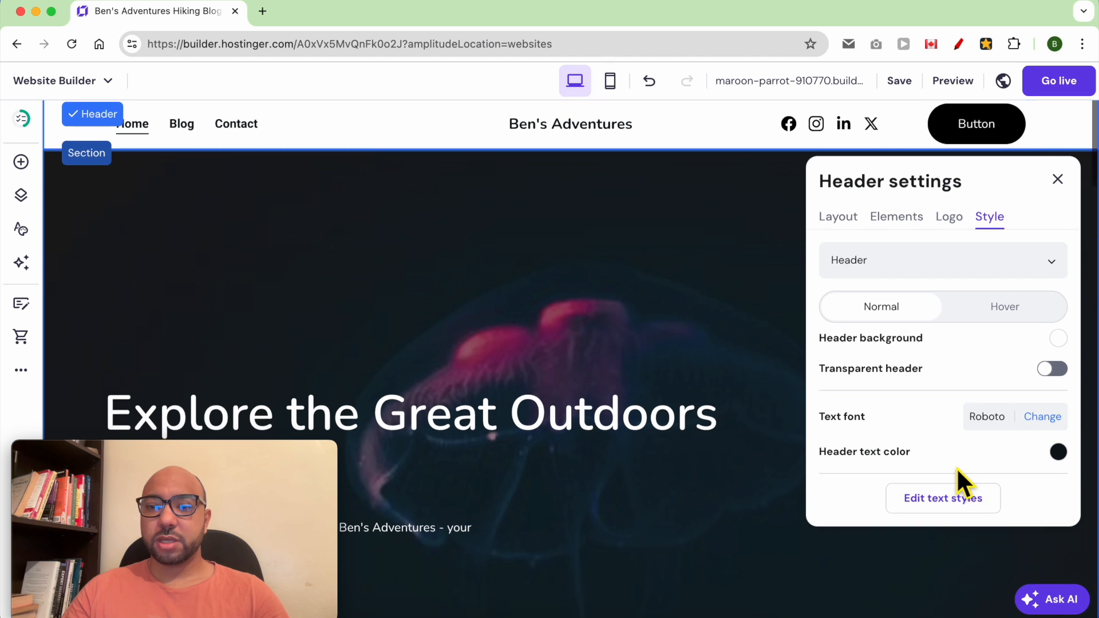
# - Set the header text colour to black #000000
pyautogui.click(1058, 455)
pyautogui.moveTo(720, 400); pyautogui.dragTo(773, 382)
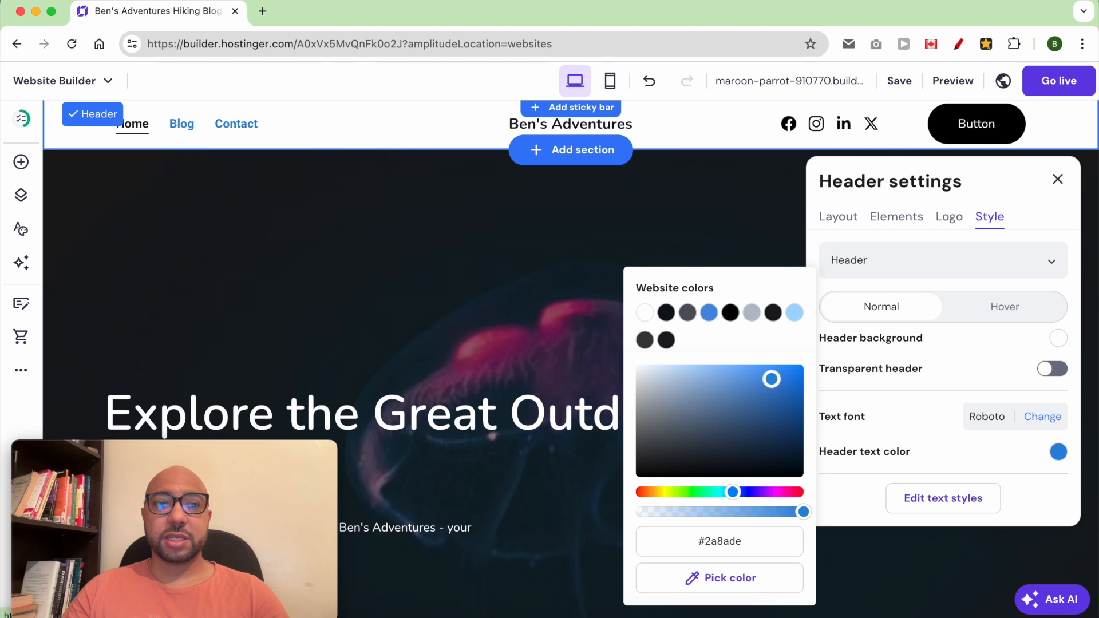
pyautogui.moveTo(802, 438); pyautogui.dragTo(812, 492)
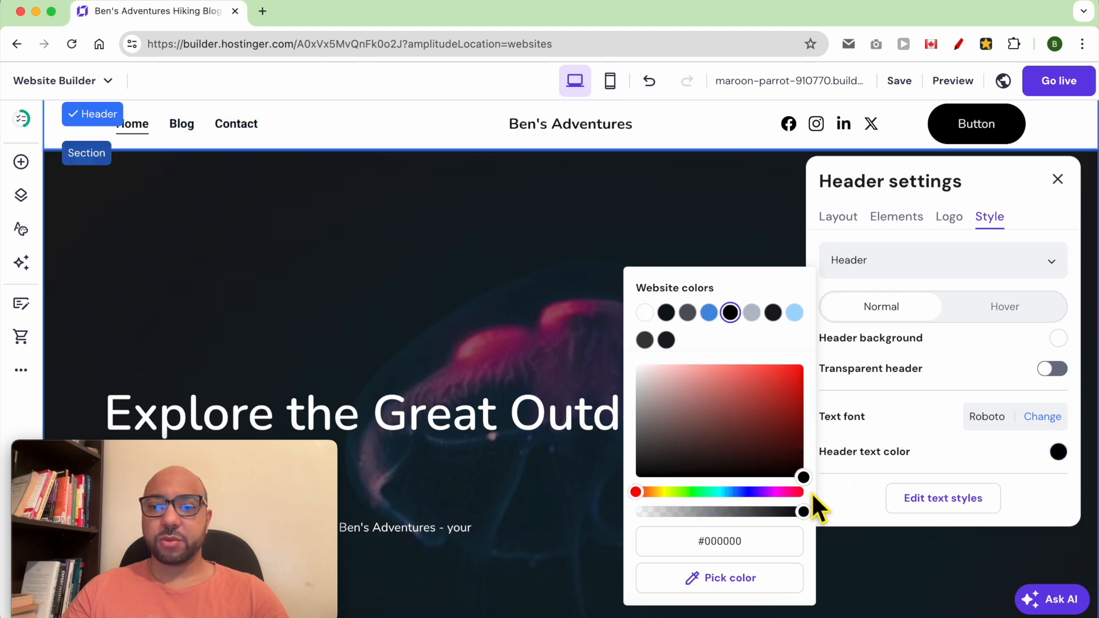
pyautogui.click(854, 497)
# - Label the header button 'Newsletter' and keep its Link to set to Page
pyautogui.click(930, 270)
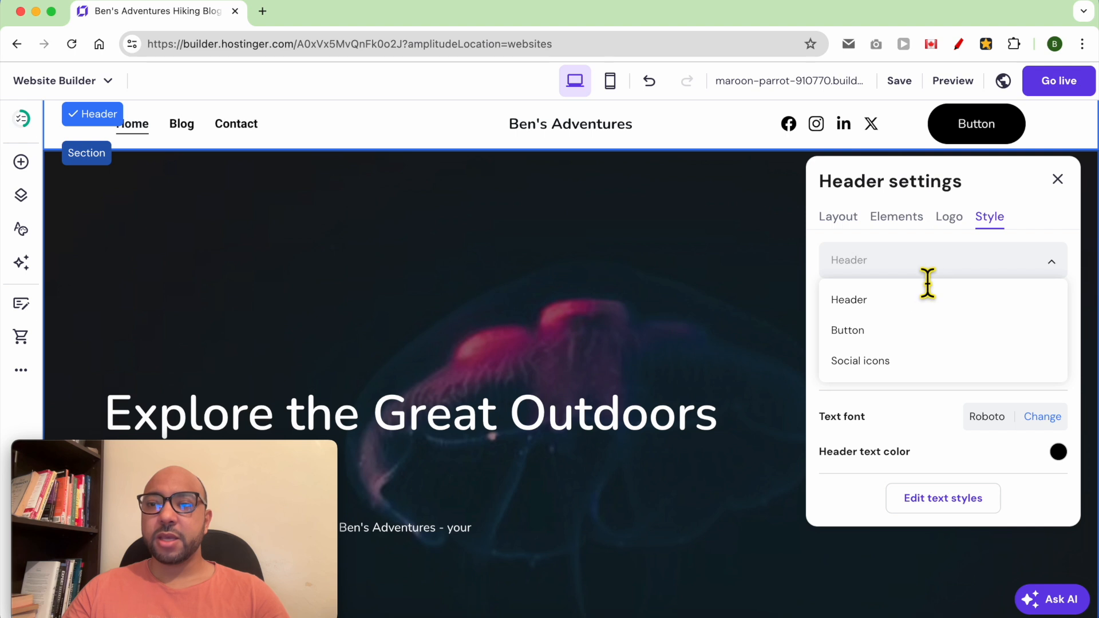
pyautogui.click(882, 332)
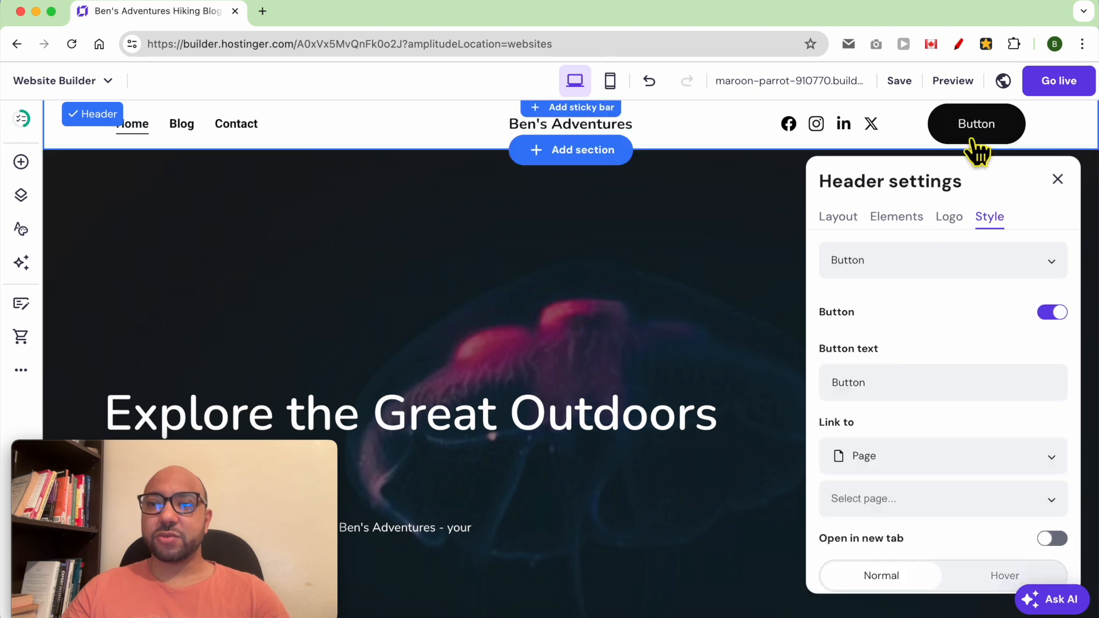
pyautogui.click(941, 263)
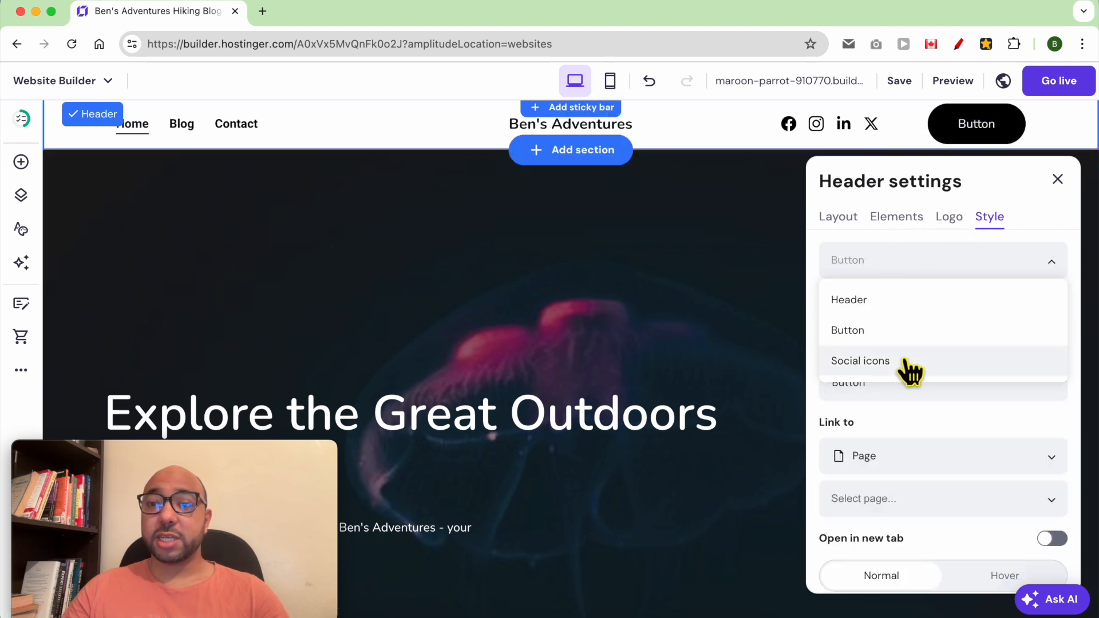
pyautogui.click(903, 337)
pyautogui.doubleClick(913, 382)
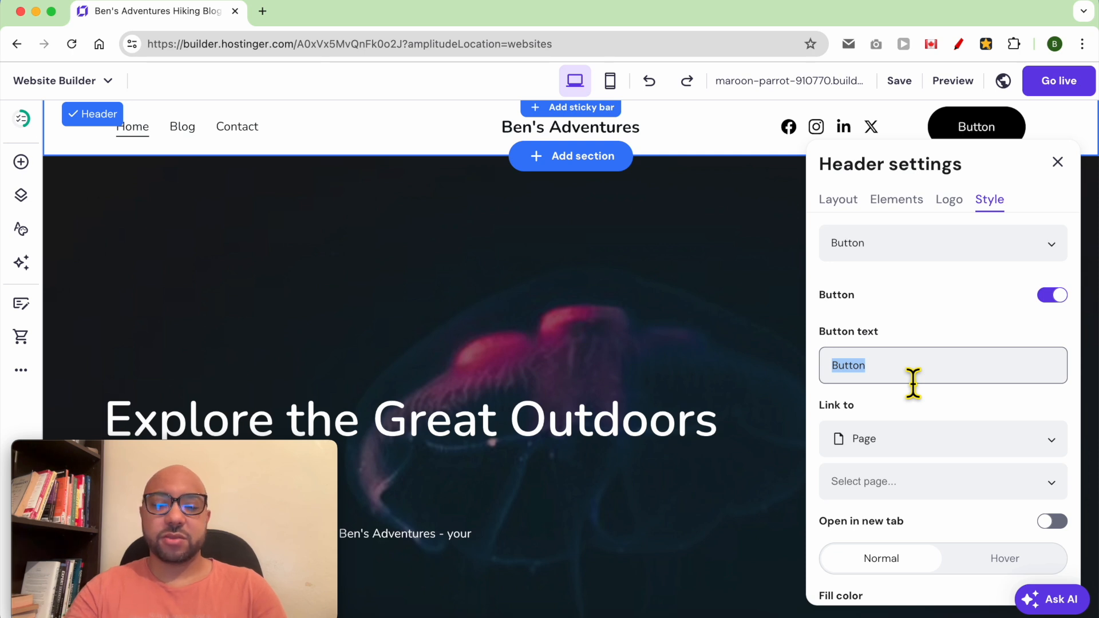
pyautogui.write('Newsl')
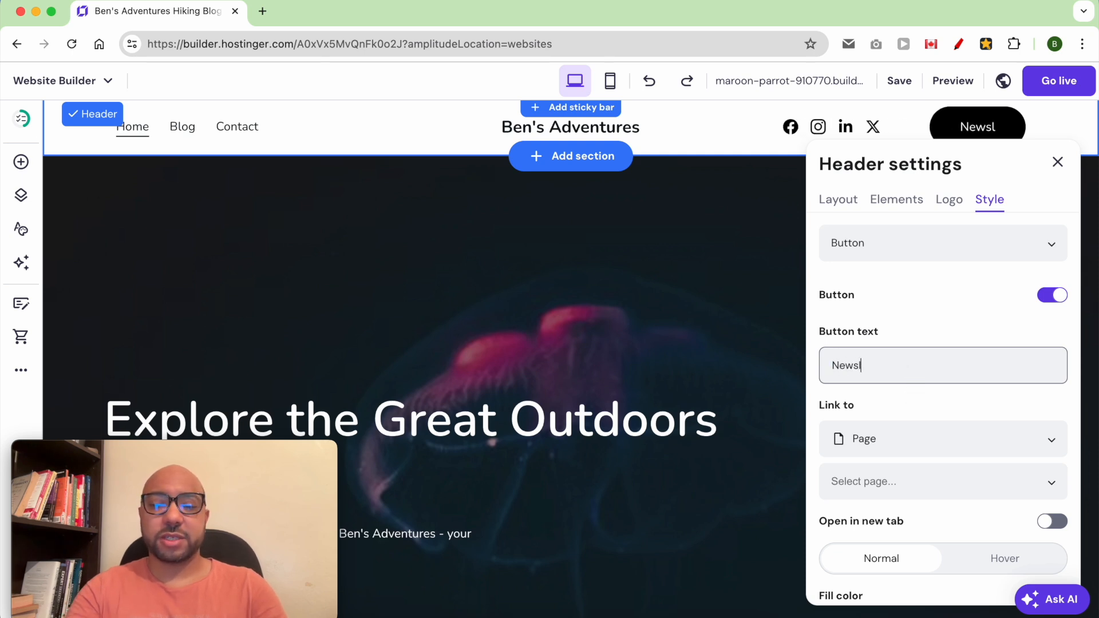
pyautogui.write('etter')
pyautogui.scroll(-2, 908, 417)
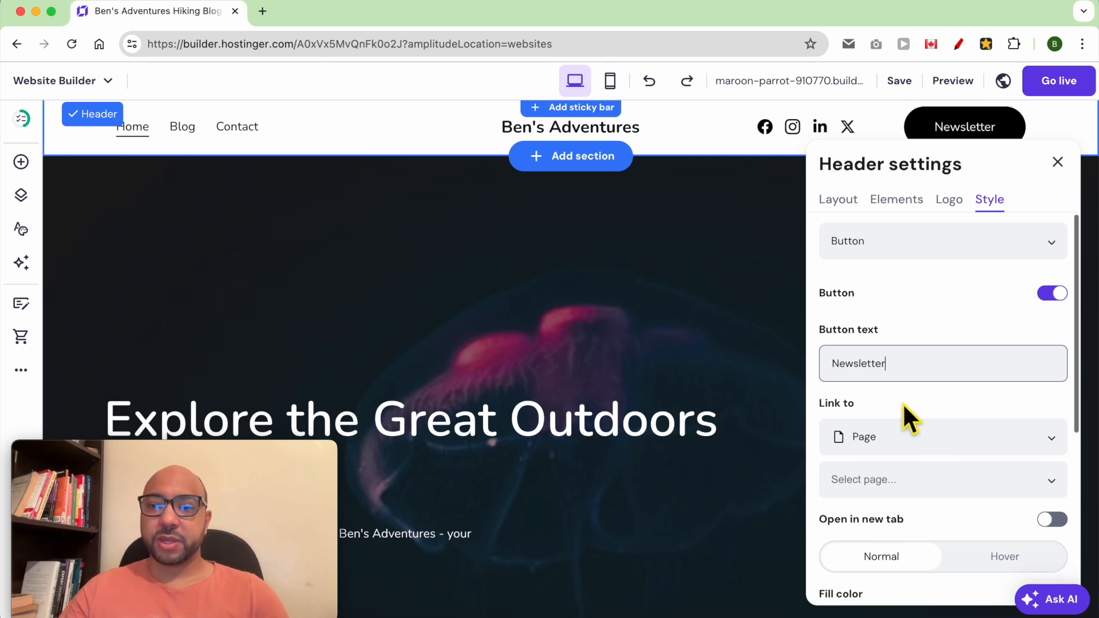
pyautogui.click(910, 417)
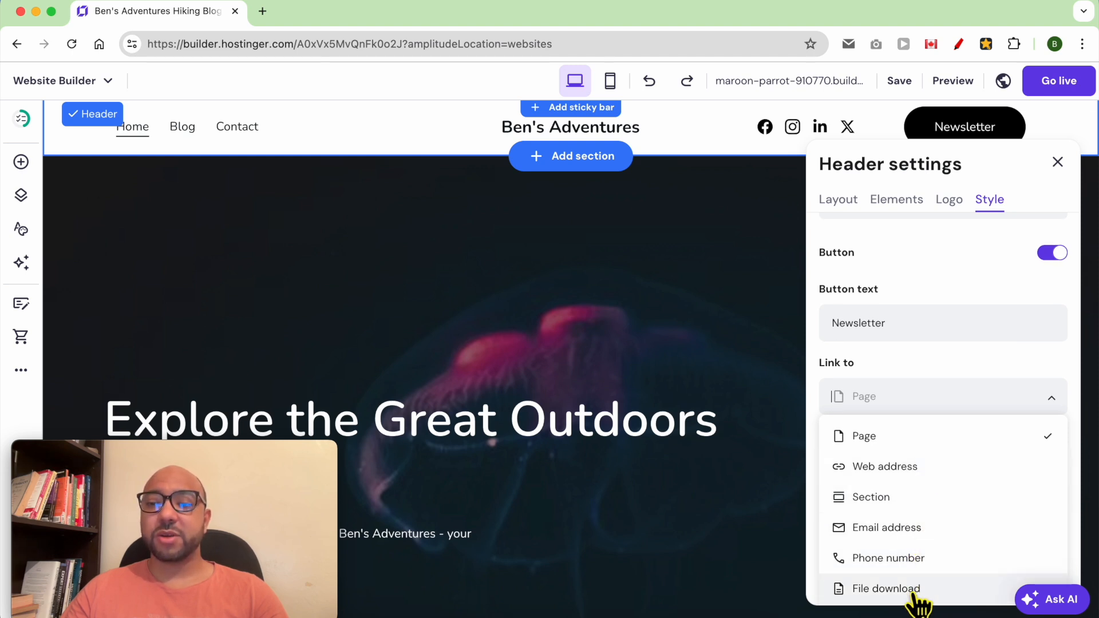
pyautogui.click(939, 390)
# - Give the Newsletter button an orange #ffae00 fill and text size 22
pyautogui.scroll(-3, 957, 412)
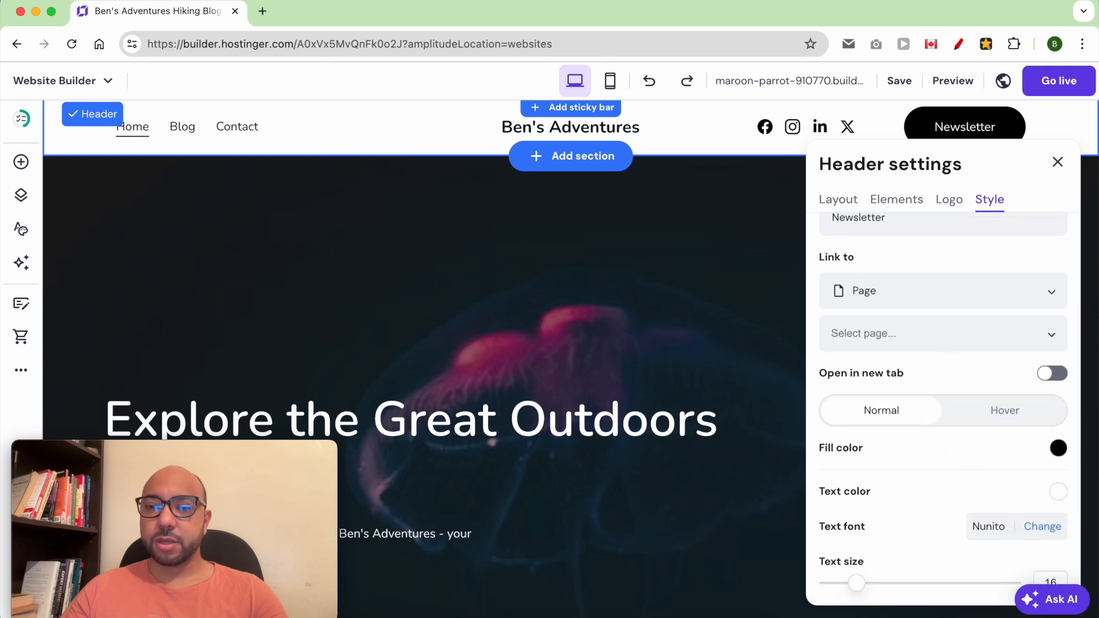
pyautogui.scroll(-1, 957, 444)
pyautogui.scroll(-1, 1027, 446)
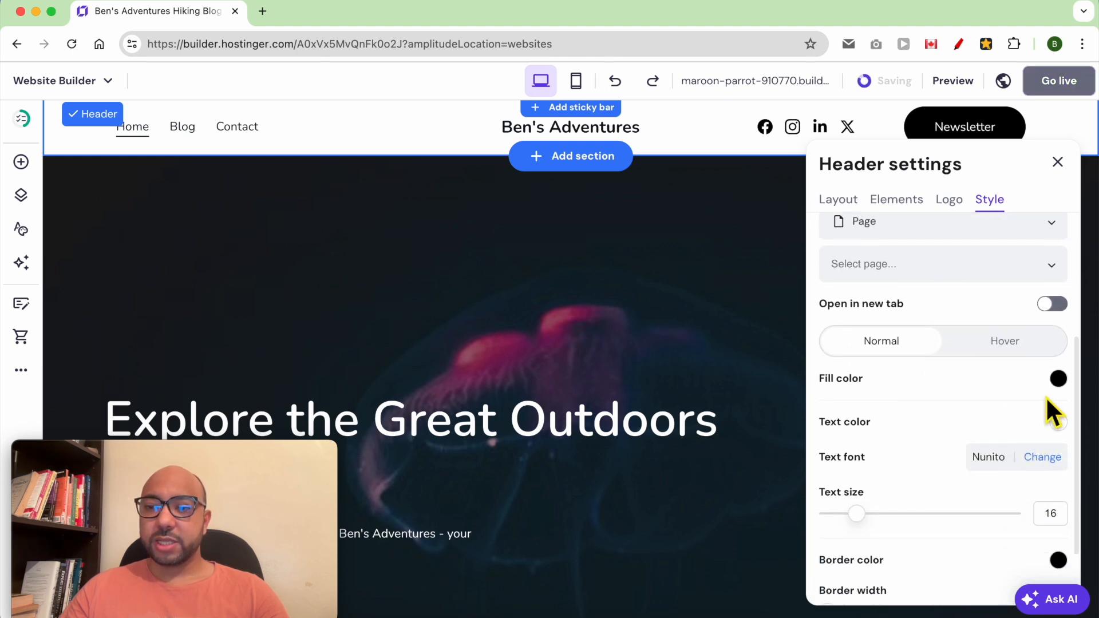
pyautogui.click(1059, 379)
pyautogui.moveTo(947, 420); pyautogui.dragTo(987, 390)
pyautogui.moveTo(929, 492); pyautogui.dragTo(919, 492)
pyautogui.moveTo(981, 403); pyautogui.dragTo(1068, 364)
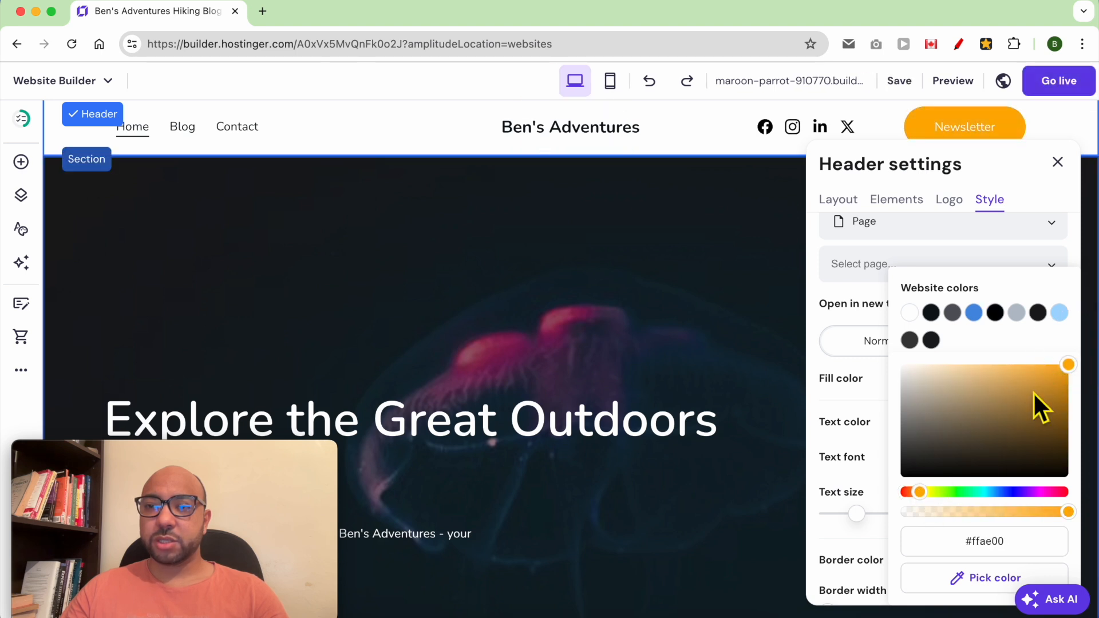
pyautogui.click(880, 403)
pyautogui.moveTo(869, 525); pyautogui.dragTo(898, 529)
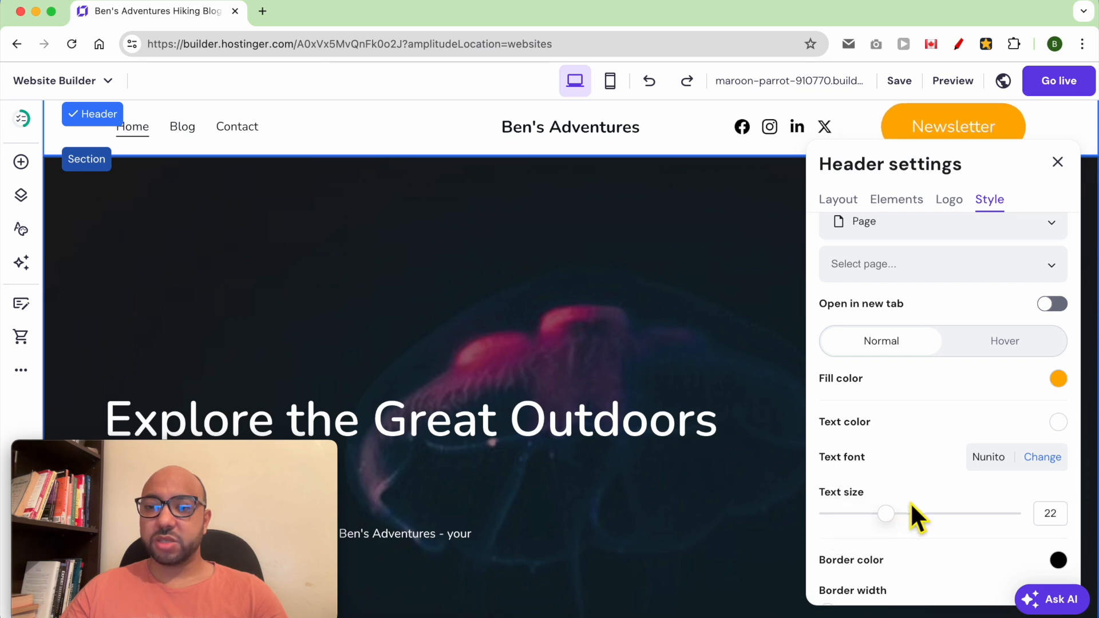
# - Make the button text black #000000, with border width 1 and corner radius 24
pyautogui.scroll(-3, 926, 475)
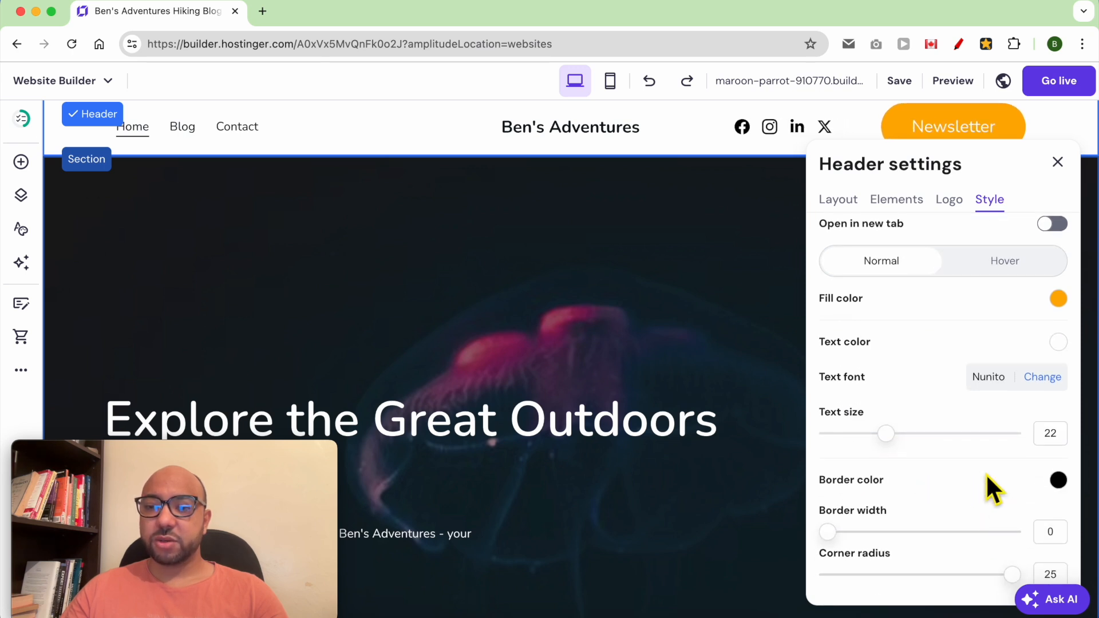
pyautogui.click(1058, 342)
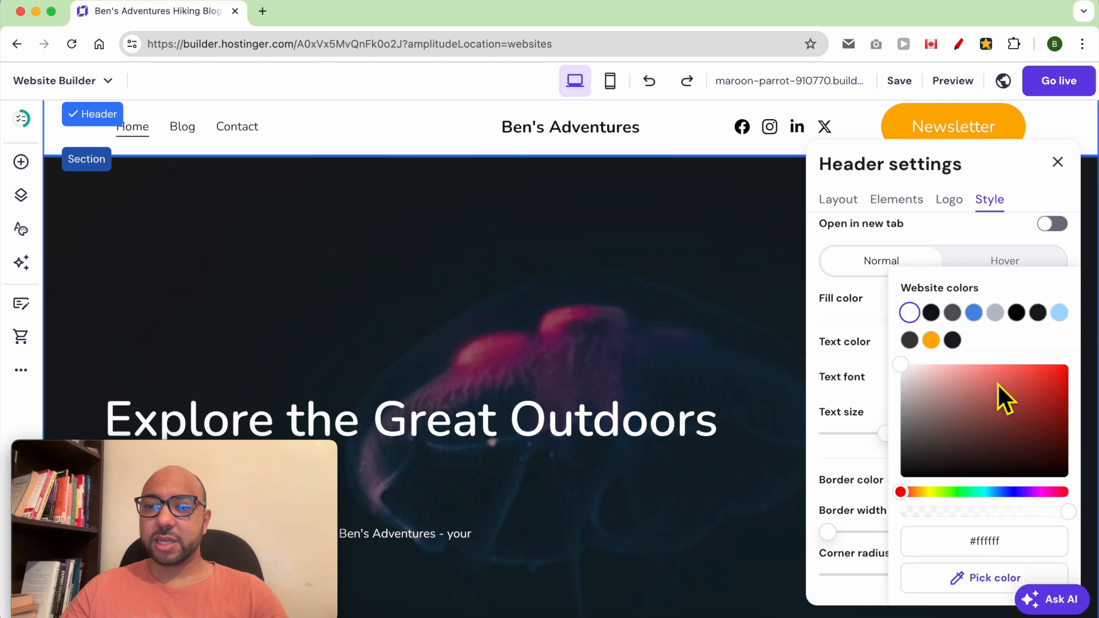
pyautogui.click(922, 457)
pyautogui.moveTo(922, 458); pyautogui.dragTo(894, 489)
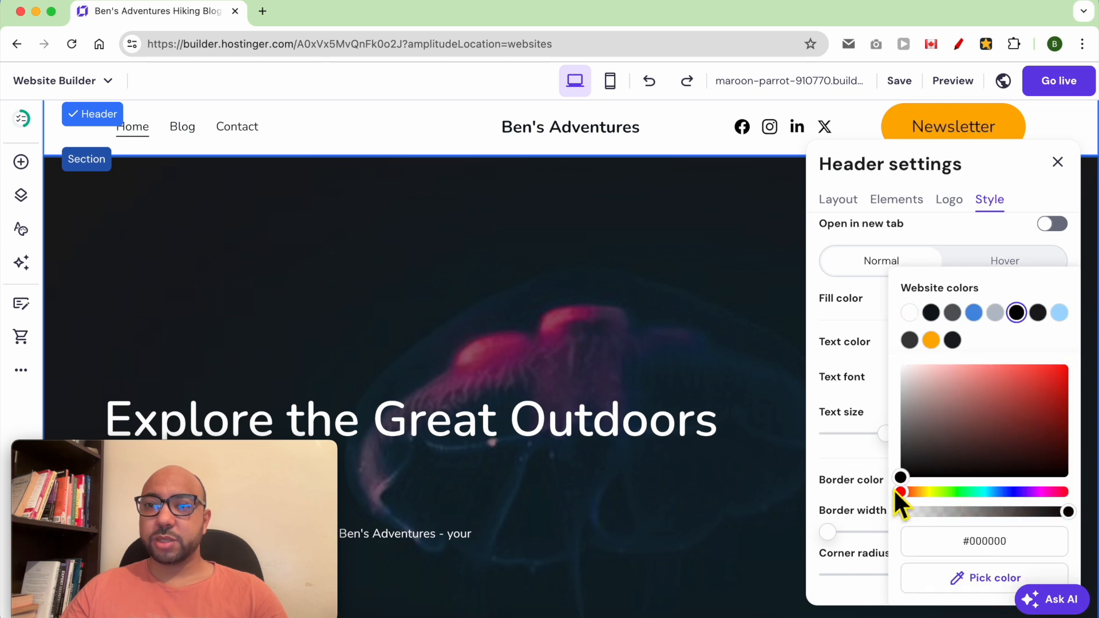
pyautogui.click(853, 398)
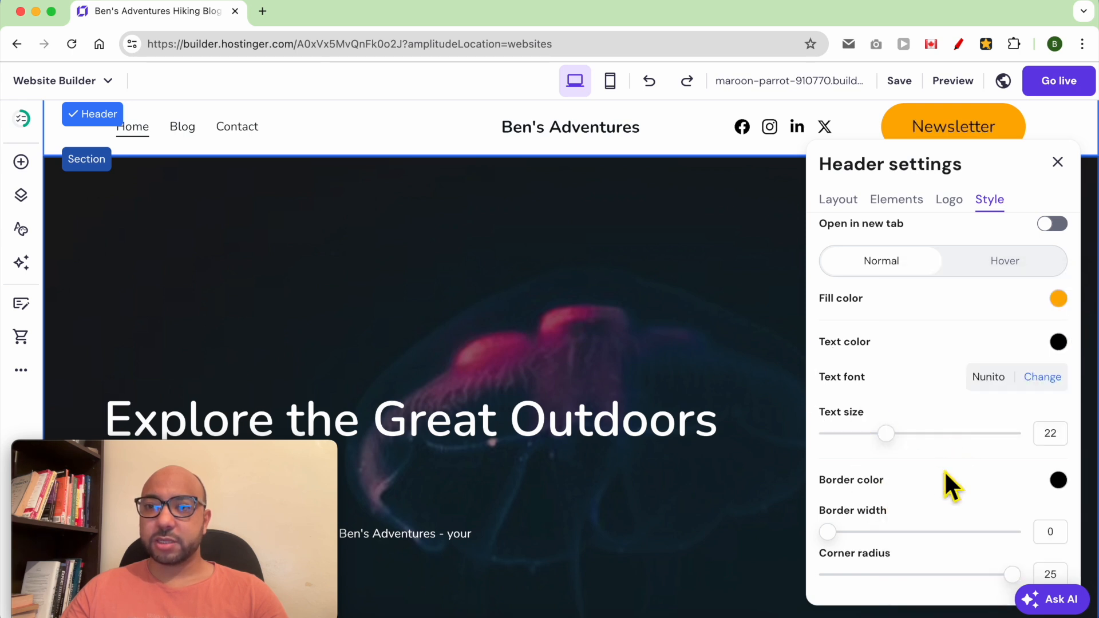
pyautogui.scroll(-1, 944, 496)
pyautogui.moveTo(839, 533); pyautogui.dragTo(859, 536)
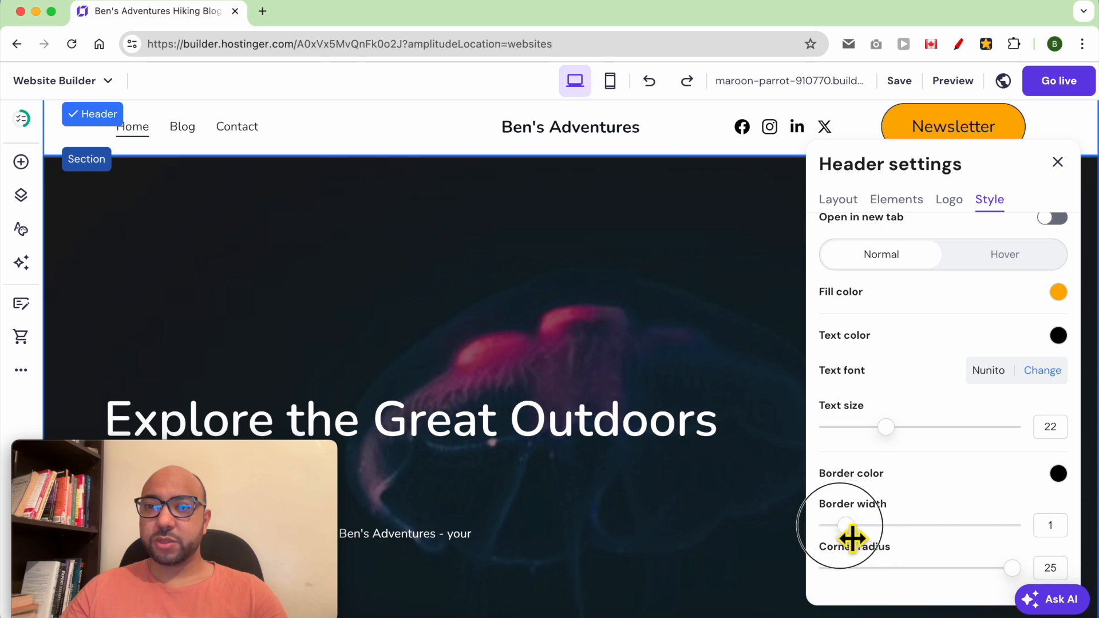
pyautogui.moveTo(1020, 575)
pyautogui.mouseDown()
pyautogui.moveTo(1001, 579)
pyautogui.moveTo(1017, 578)
pyautogui.mouseUp()
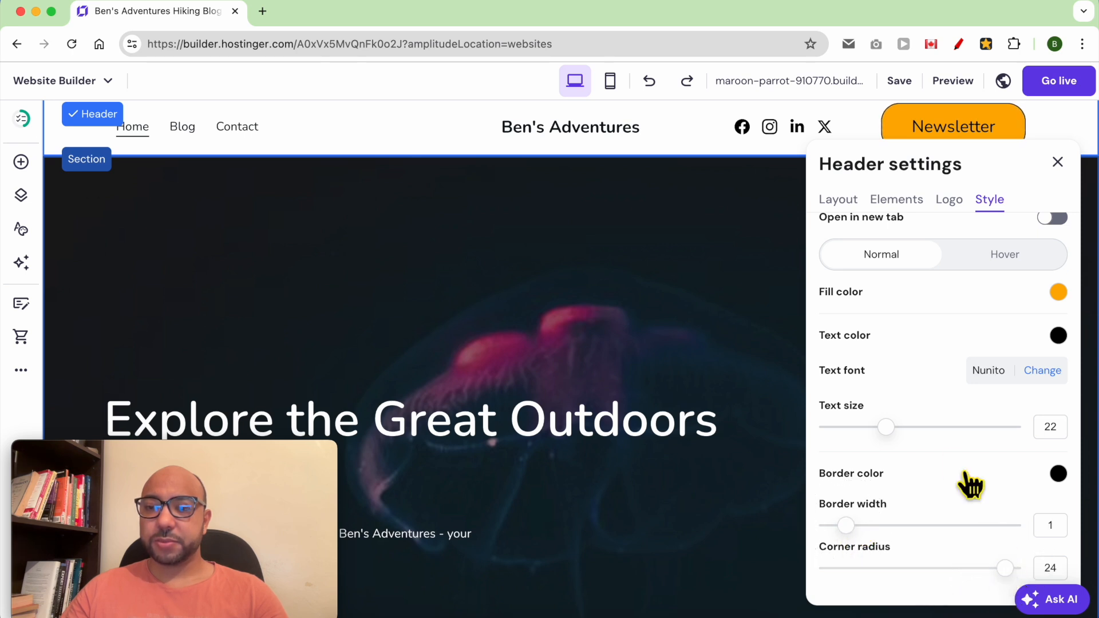
pyautogui.scroll(5, 965, 294)
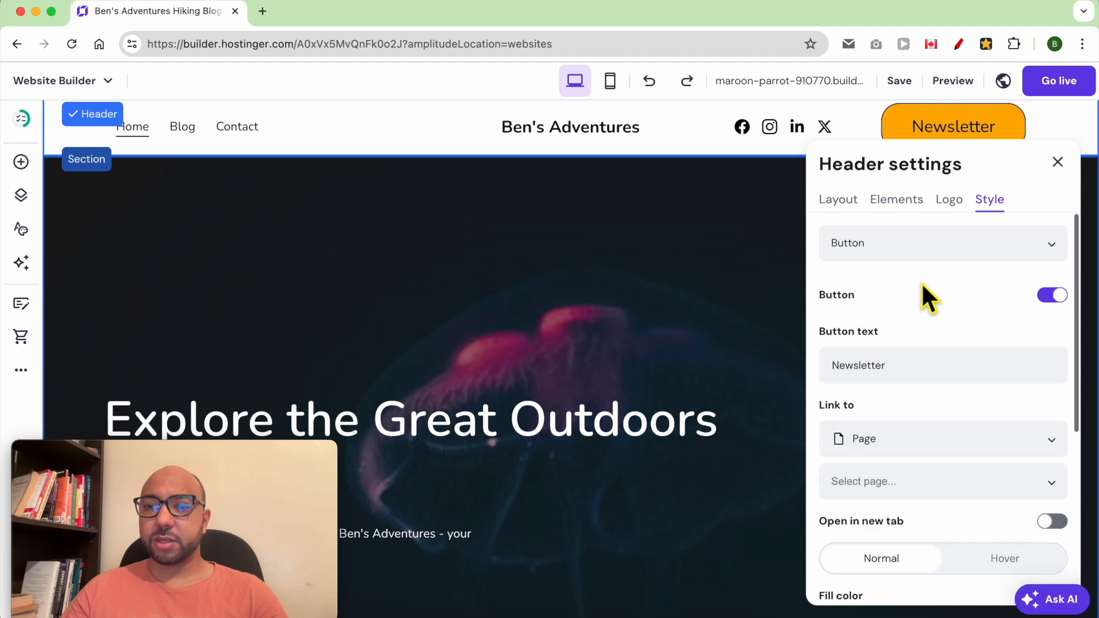
# - Delete the LinkedIn link from the header's social icons
pyautogui.click(908, 252)
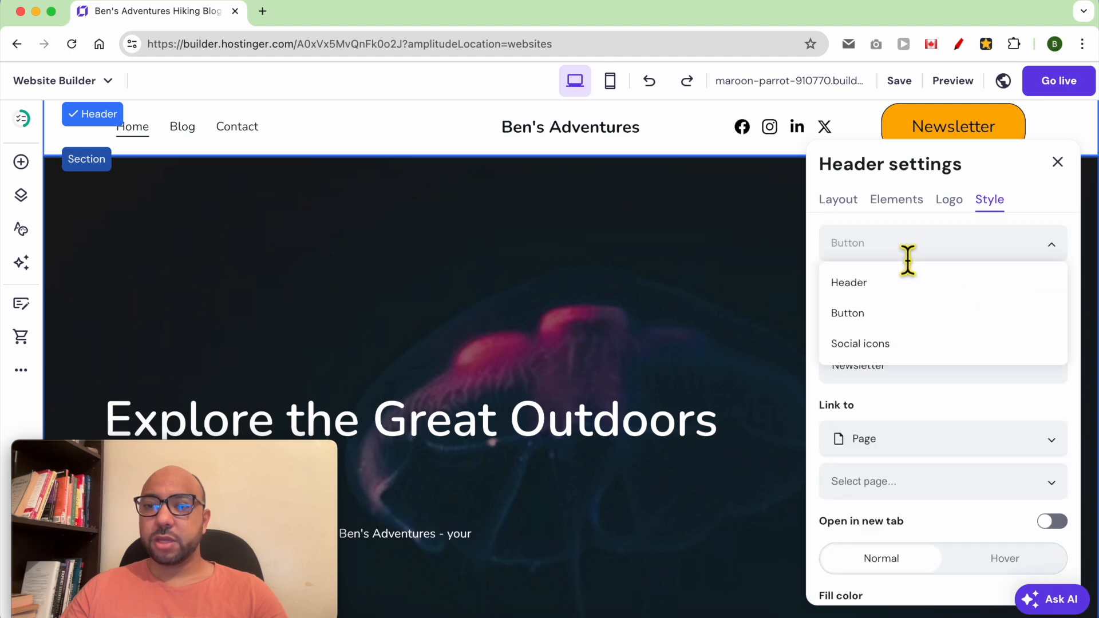
pyautogui.click(911, 347)
pyautogui.scroll(-2, 946, 321)
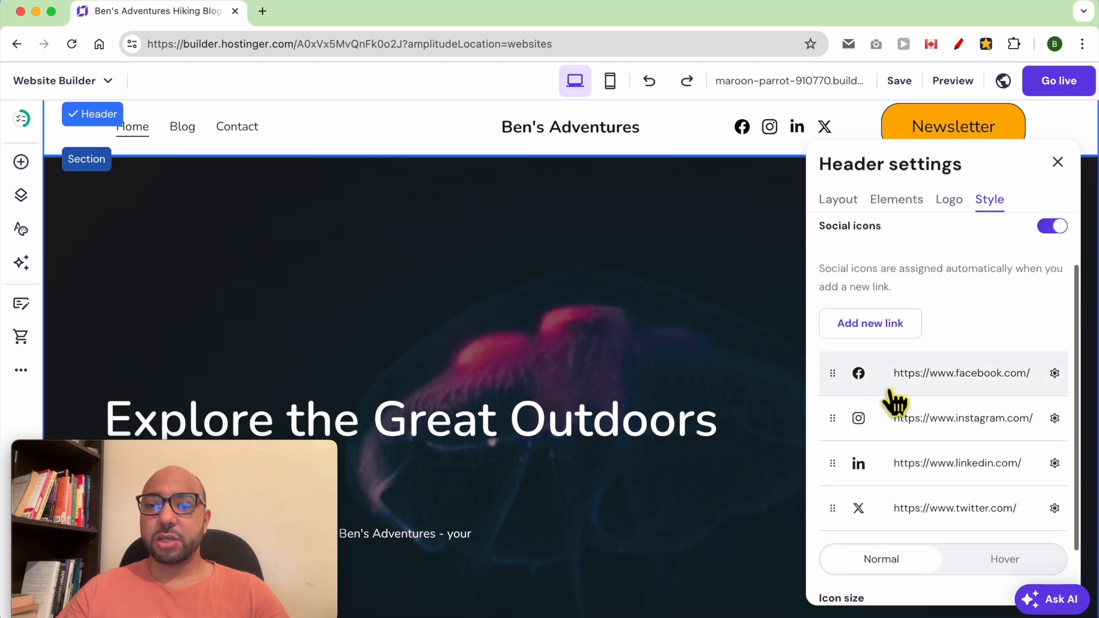
pyautogui.moveTo(847, 387); pyautogui.dragTo(842, 462)
pyautogui.click(1055, 374)
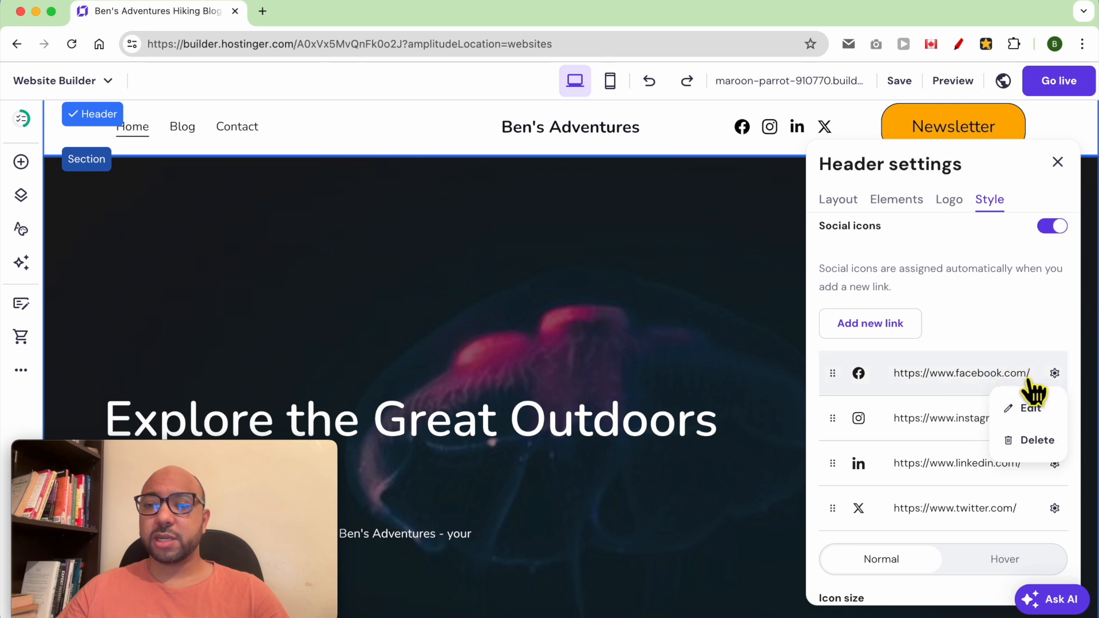
pyautogui.click(1031, 331)
pyautogui.click(1055, 463)
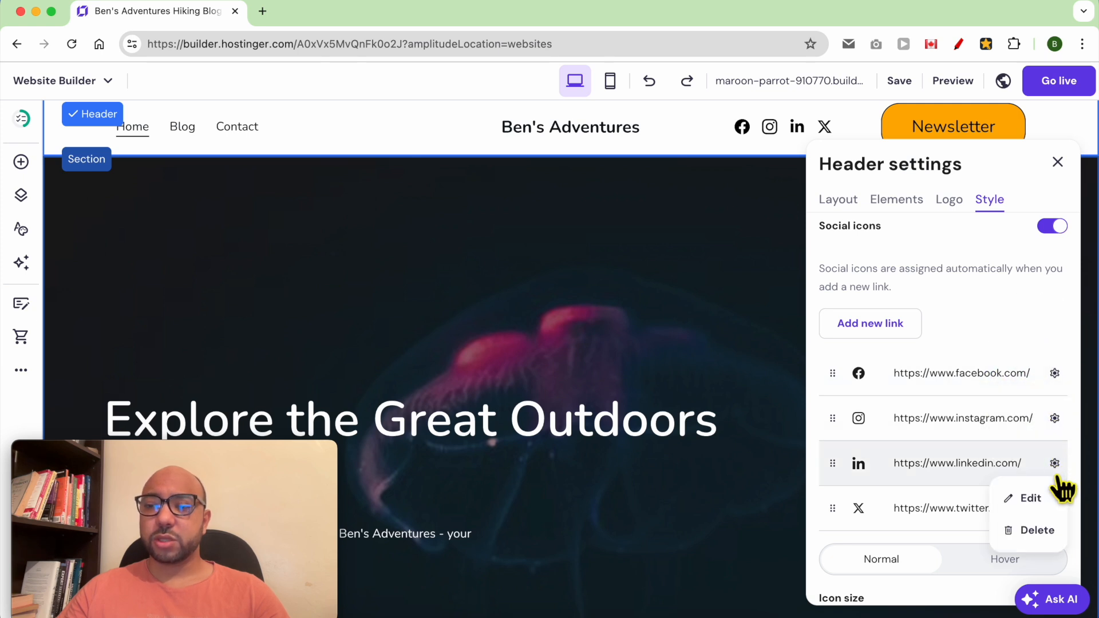
pyautogui.click(1040, 531)
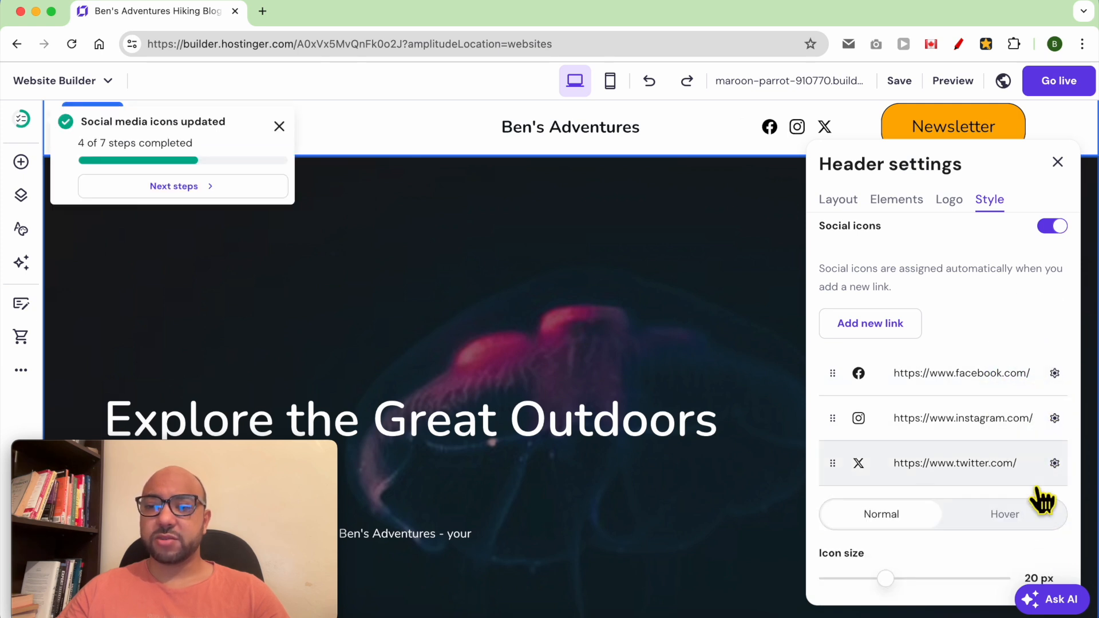
# - Set the social icon size to 16 px and the icon colour to black
pyautogui.scroll(-5, 1031, 487)
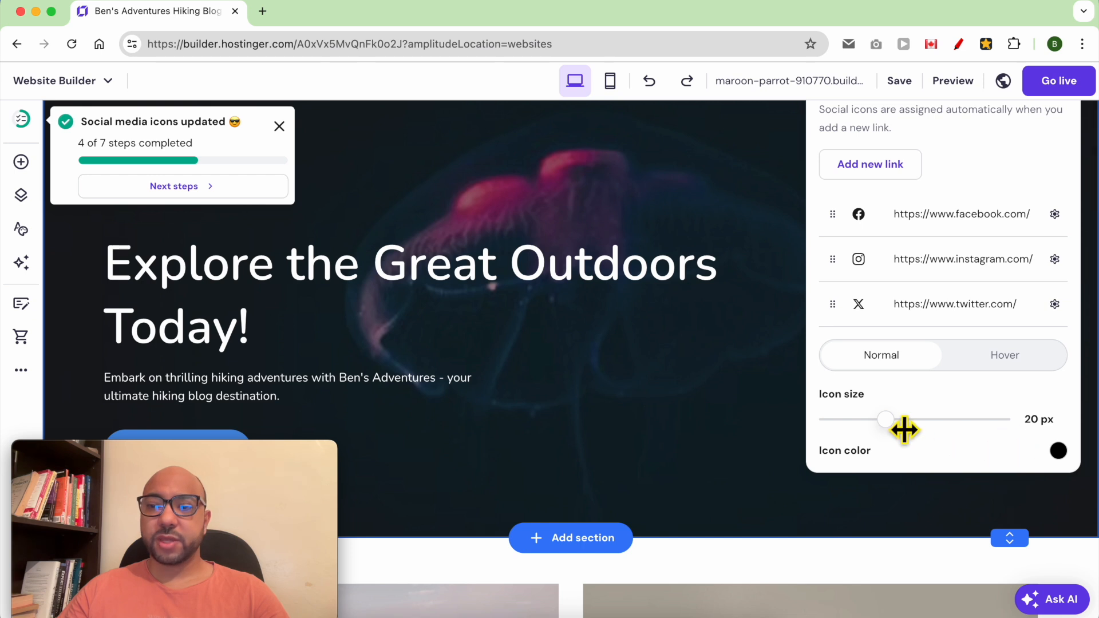
pyautogui.scroll(2, 905, 430)
pyautogui.scroll(-2, 906, 449)
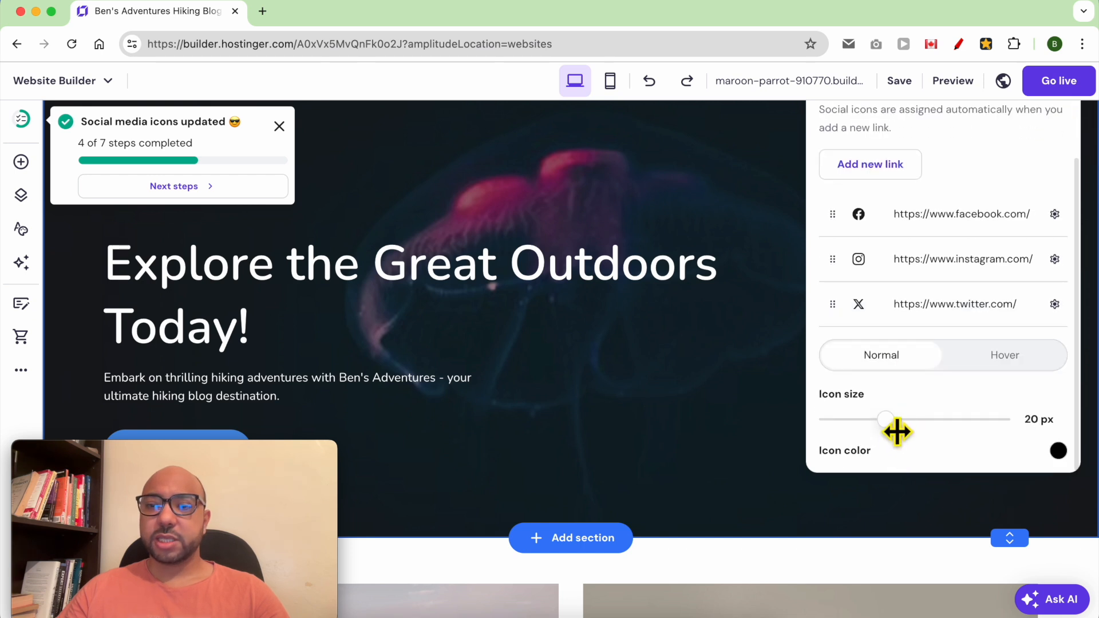
pyautogui.scroll(3, 764, 412)
pyautogui.moveTo(890, 559); pyautogui.dragTo(872, 559)
pyautogui.scroll(-2, 905, 531)
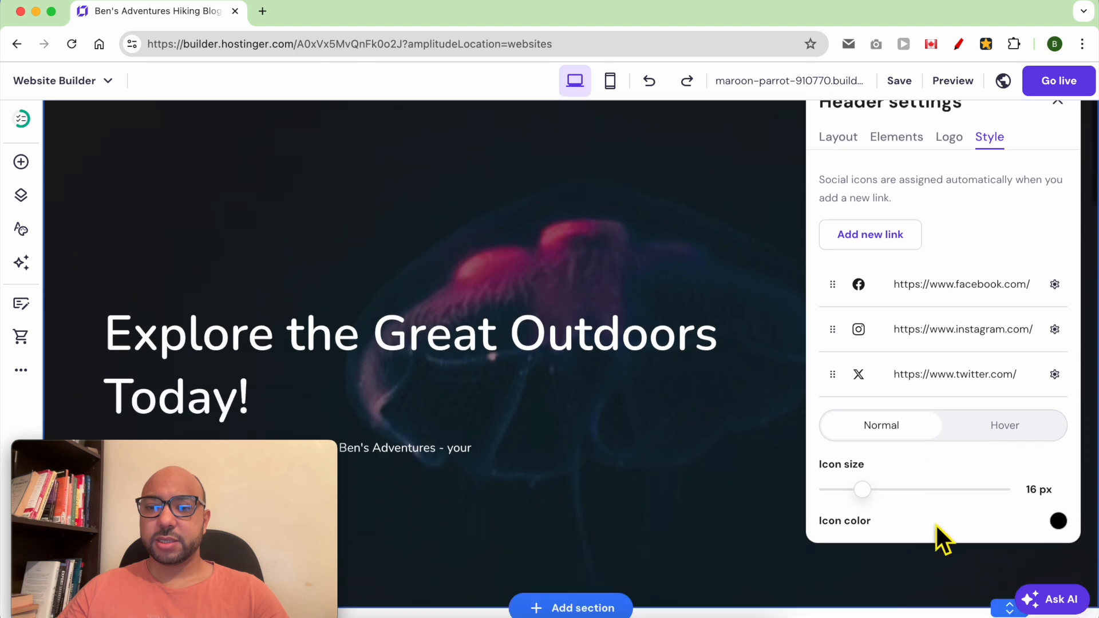
pyautogui.click(1058, 522)
pyautogui.moveTo(1006, 466); pyautogui.dragTo(928, 496)
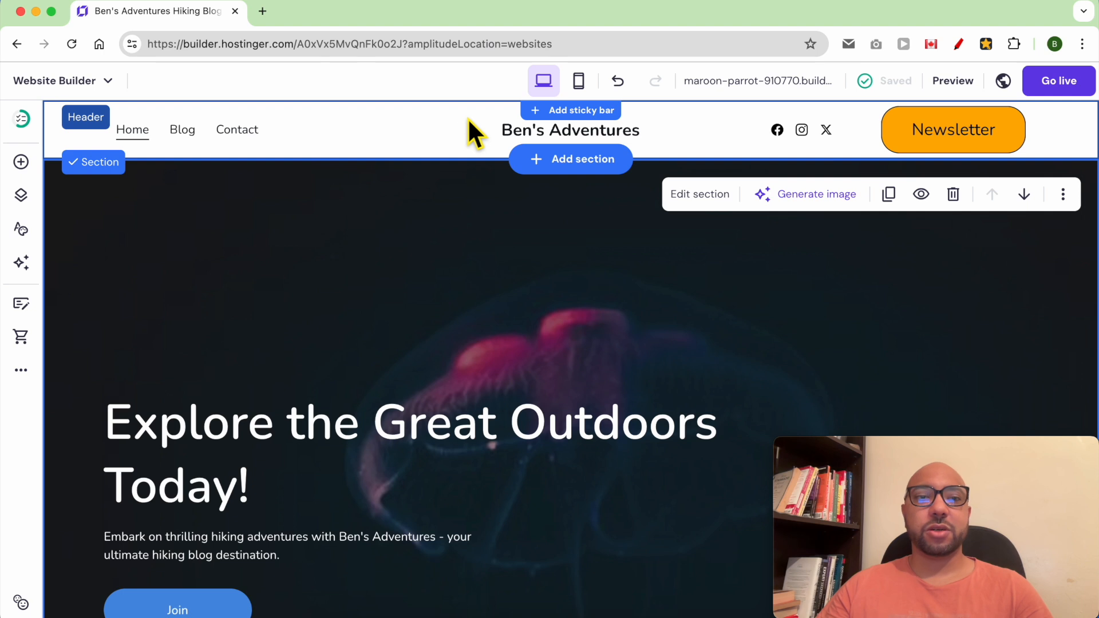
# - Add a sticky bar above the header containing the pasted newsletter announcement
pyautogui.click(561, 114)
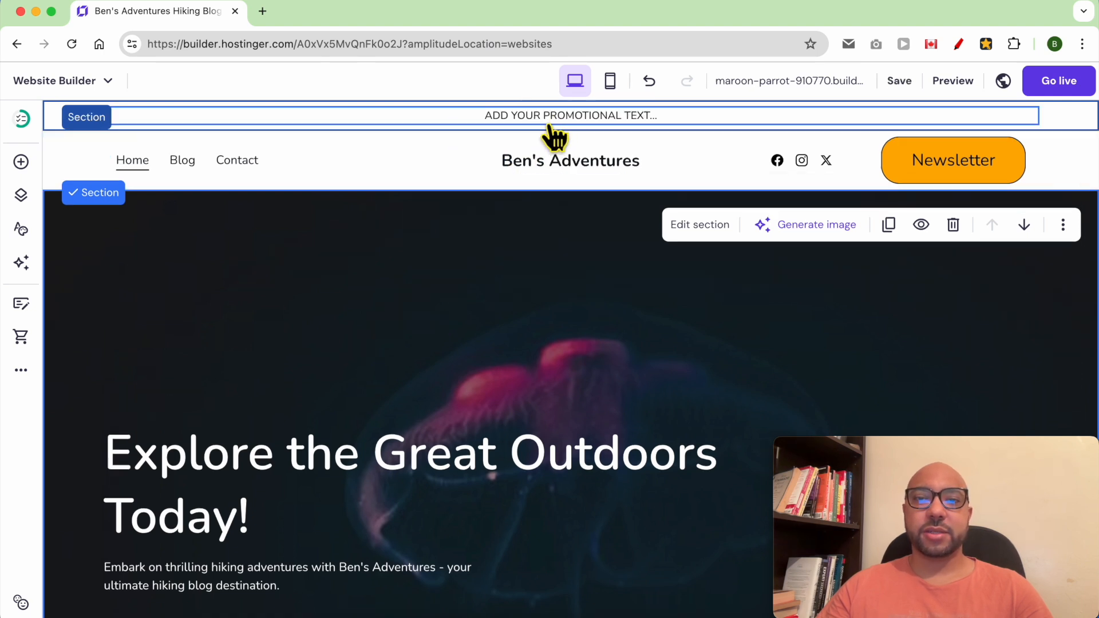
pyautogui.doubleClick(519, 112)
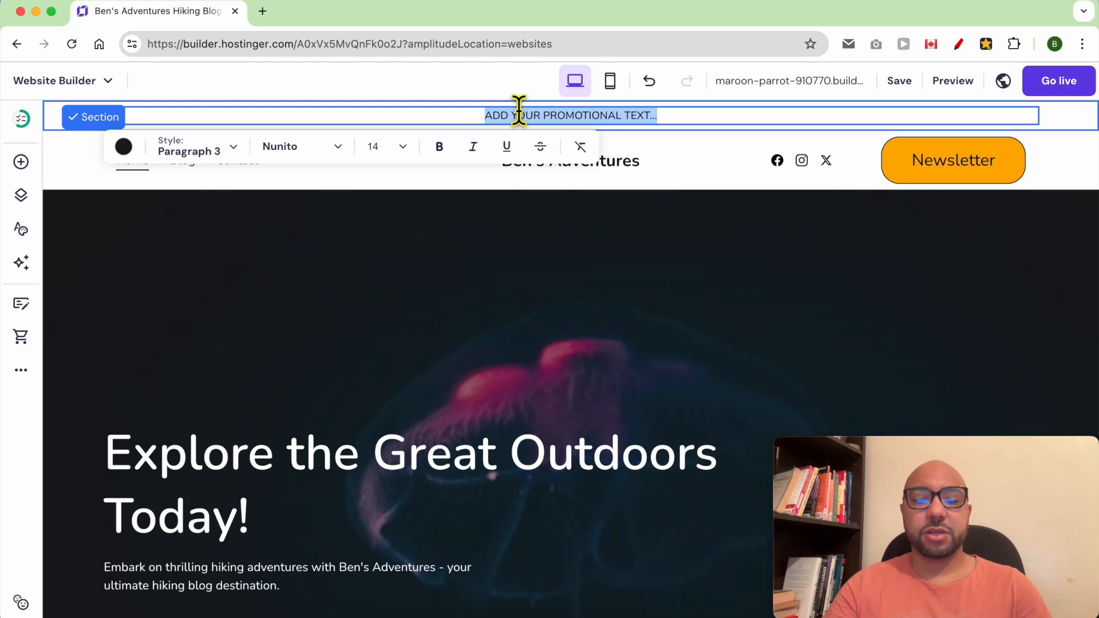
pyautogui.write('SUBSCRIBE TO OUR NEWSLETTER FOR THE LATEST TIPS, TUTORIALS, AND EXCLUSIVE OFFERS. JOIN NOW!')
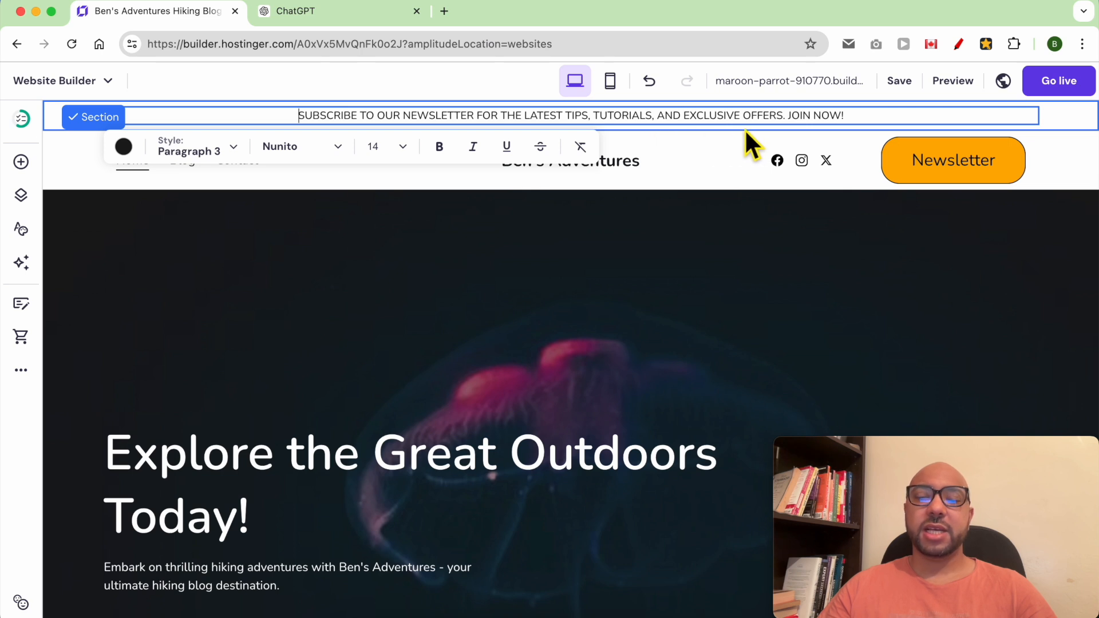
pyautogui.moveTo(848, 116); pyautogui.dragTo(789, 118)
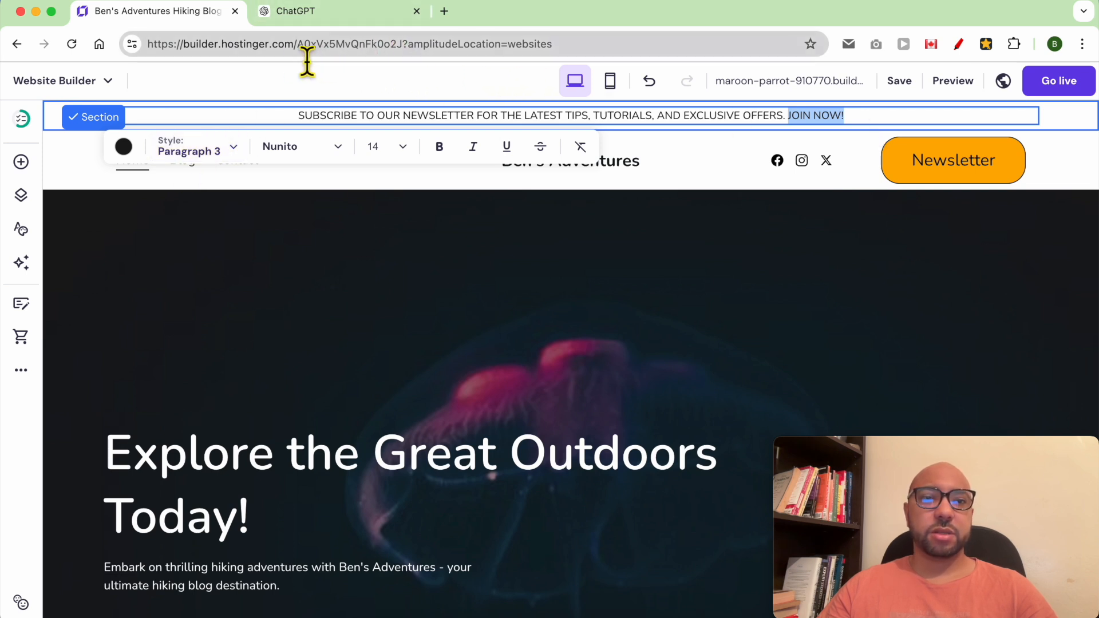
# - Link the words JOIN NOW! to the builder's web address copied from the address bar
pyautogui.moveTo(302, 57); pyautogui.dragTo(122, 63)
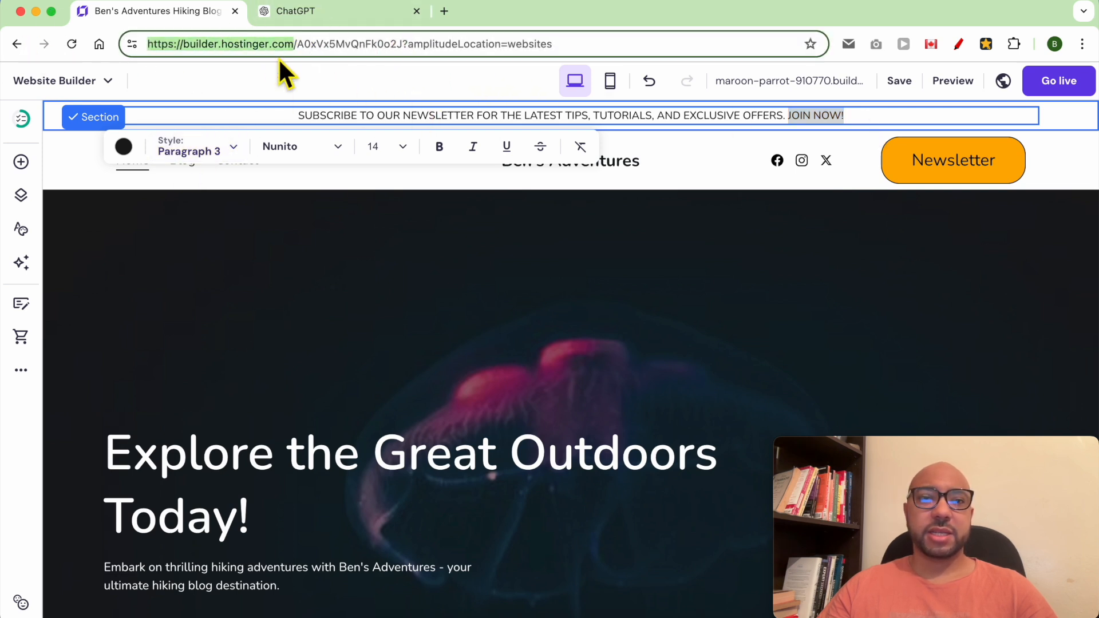
pyautogui.rightClick(263, 48)
pyautogui.click(293, 171)
pyautogui.moveTo(860, 114); pyautogui.dragTo(789, 115)
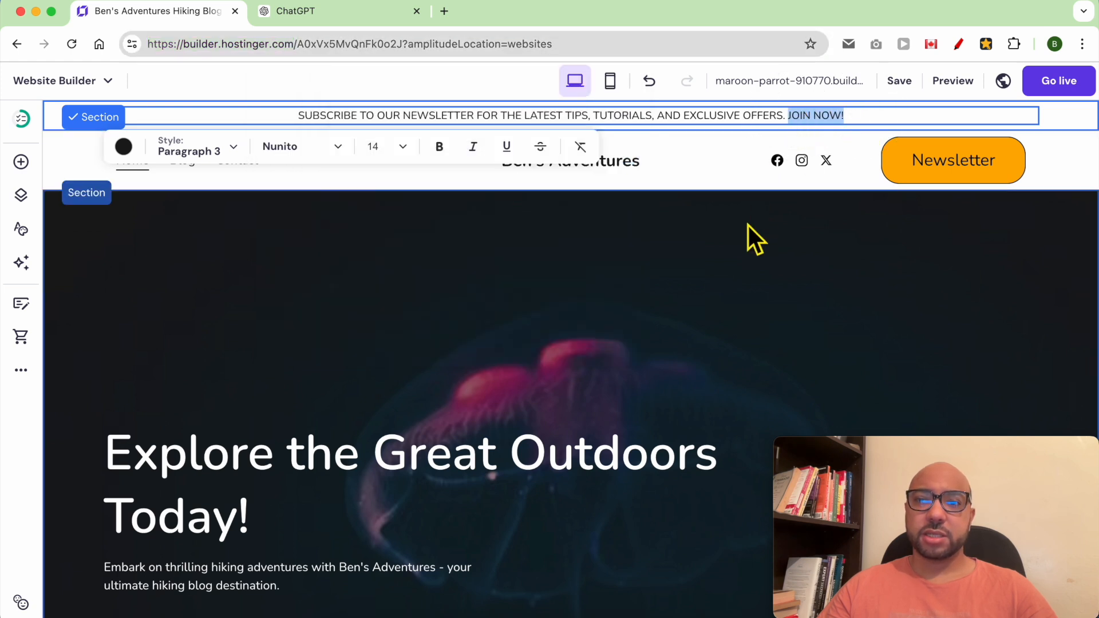
pyautogui.click(142, 2)
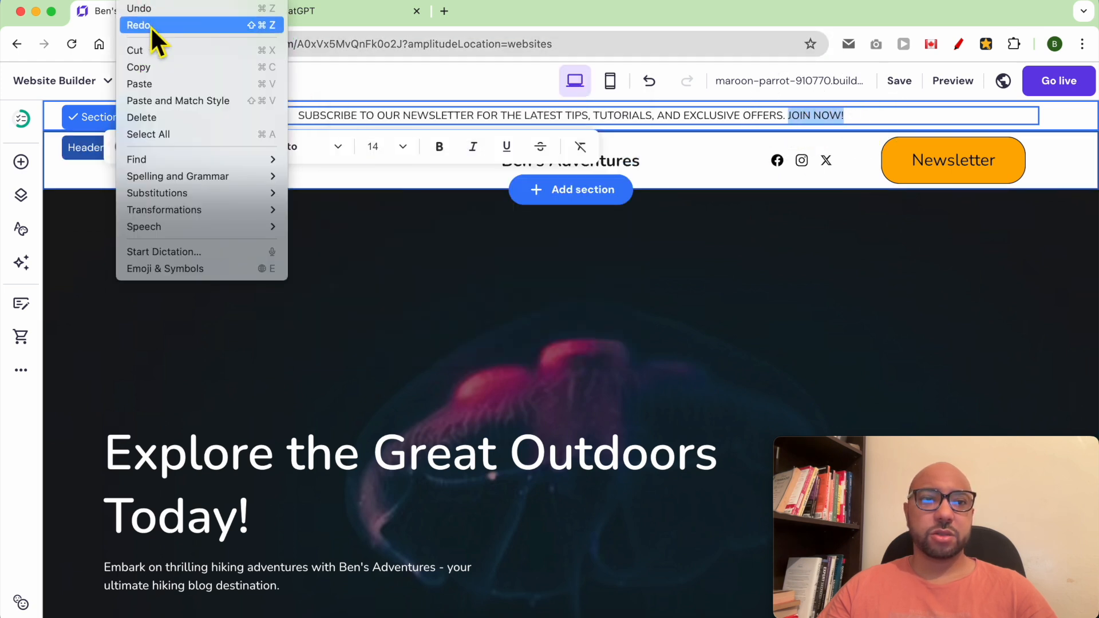
pyautogui.click(170, 86)
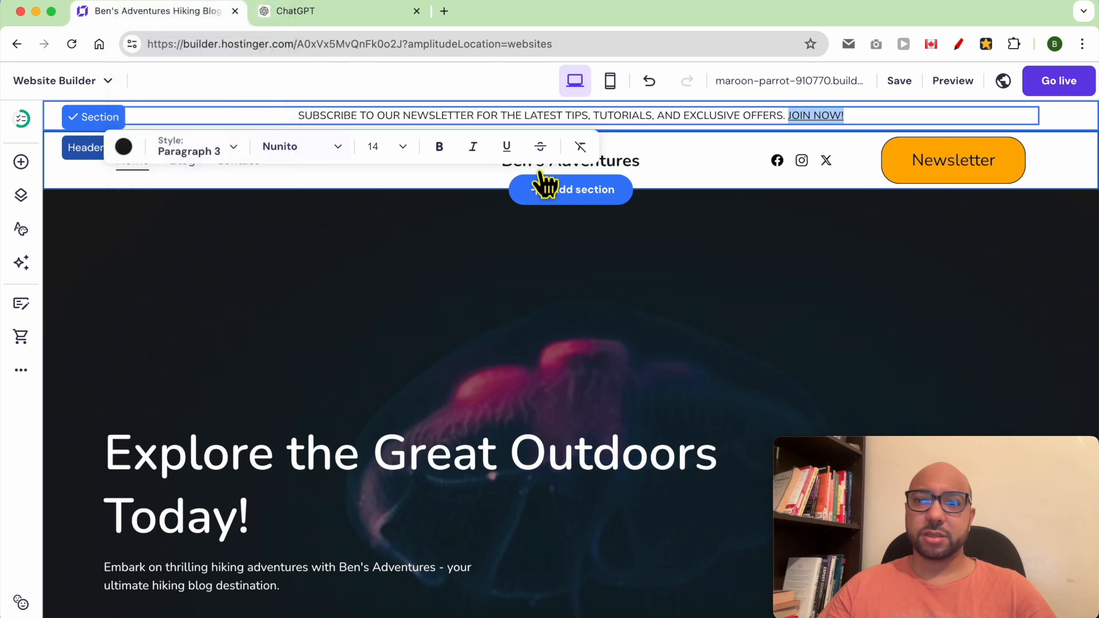
pyautogui.click(863, 129)
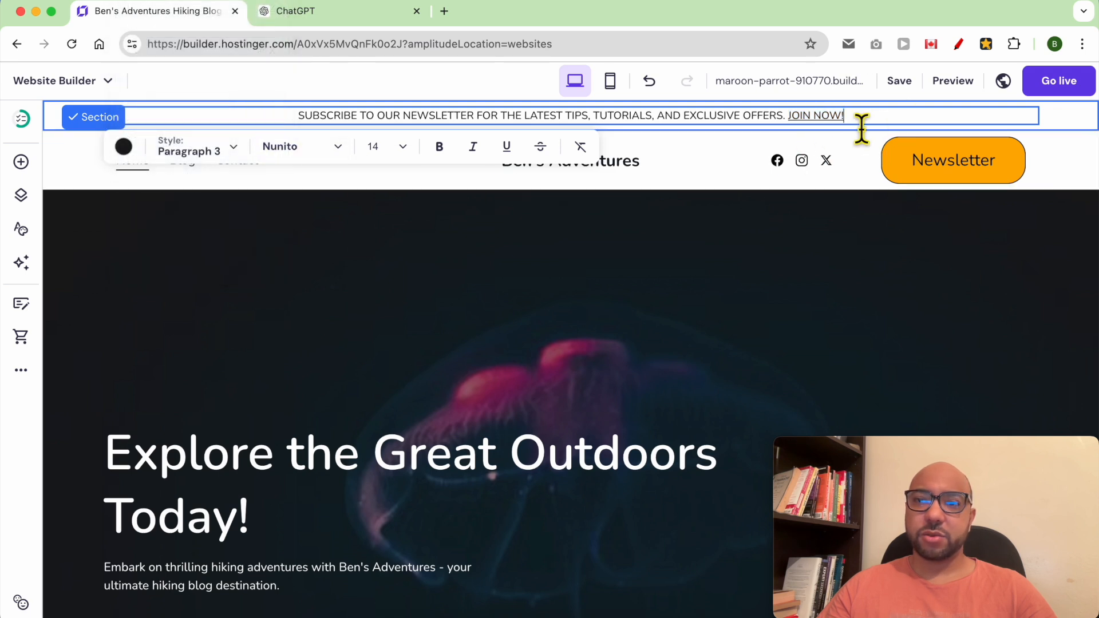
pyautogui.click(949, 84)
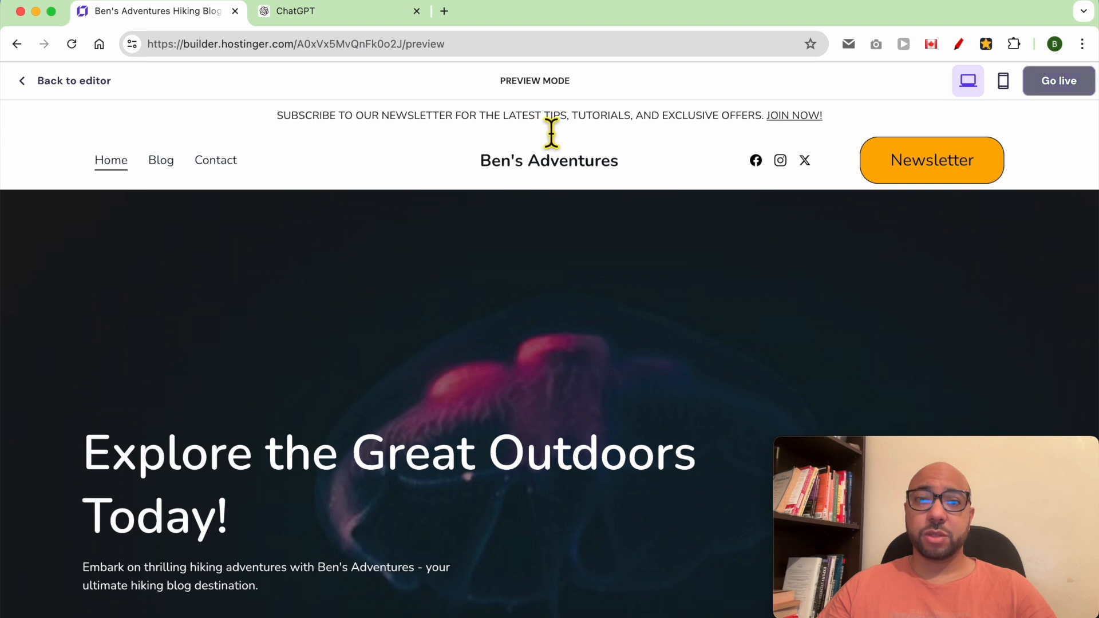
# - Test the JOIN NOW! link in preview, then return to the editor
pyautogui.moveTo(742, 115); pyautogui.dragTo(765, 115)
pyautogui.click(846, 111)
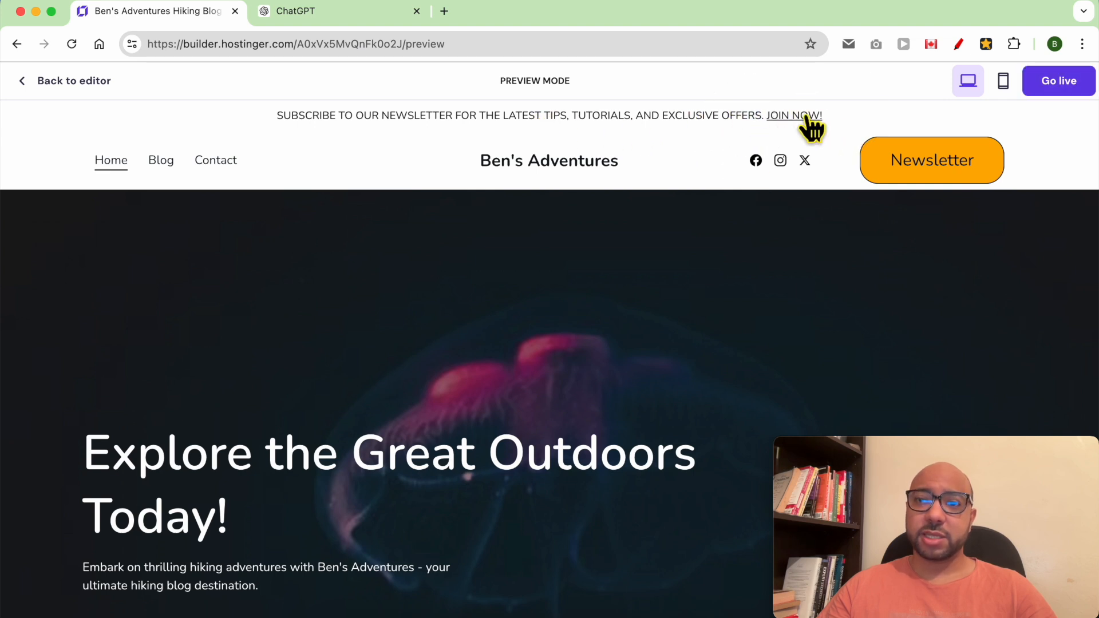
pyautogui.click(74, 81)
# - Bold 'SUBSCRIBE TO MY NEWSLETTER' in the banner and check it in preview
pyautogui.click(334, 118)
pyautogui.click(302, 116)
pyautogui.moveTo(308, 126); pyautogui.dragTo(479, 140)
pyautogui.click(442, 149)
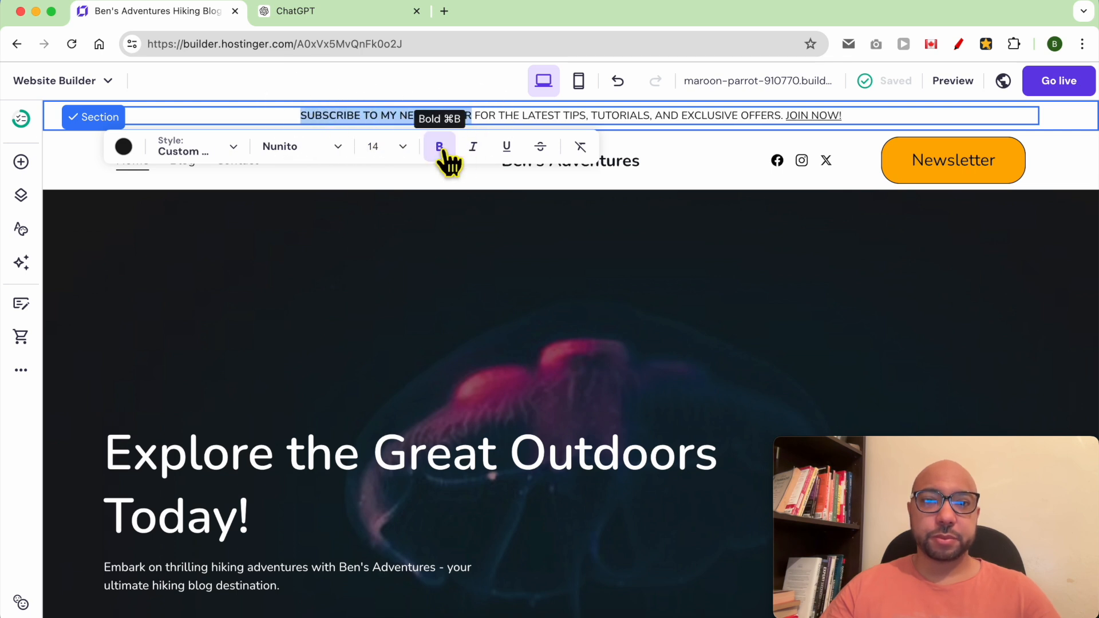
pyautogui.click(951, 82)
pyautogui.scroll(-2, 555, 326)
pyautogui.scroll(3, 544, 304)
pyautogui.scroll(-1, 543, 303)
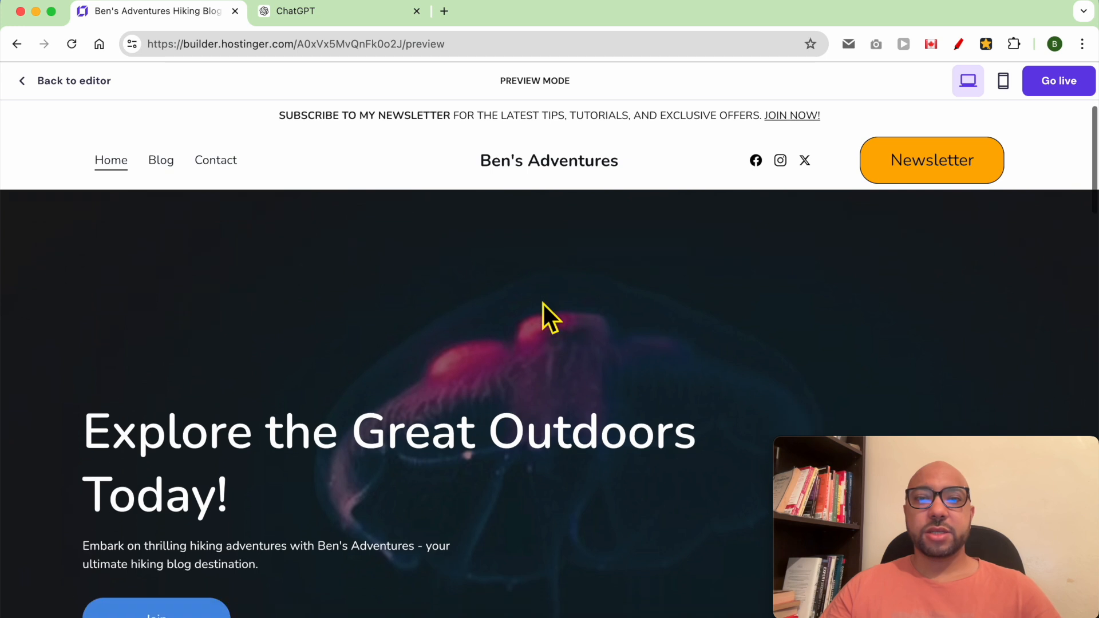
pyautogui.scroll(-2, 544, 304)
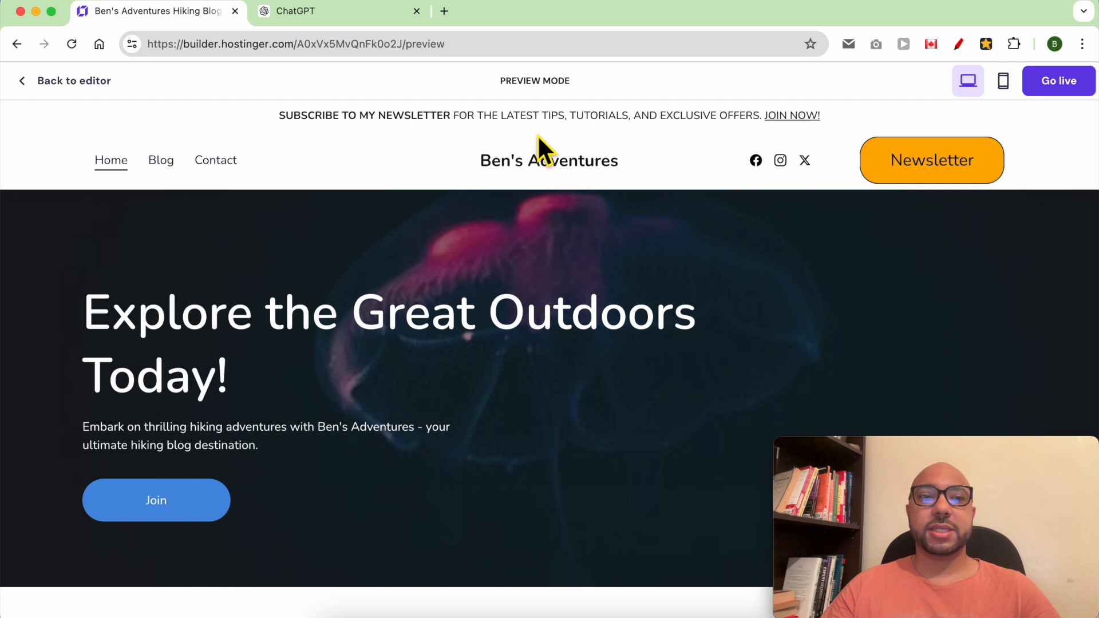
# - Switch off 'Make header sticky' in the header's Layout settings
pyautogui.click(59, 87)
pyautogui.click(708, 167)
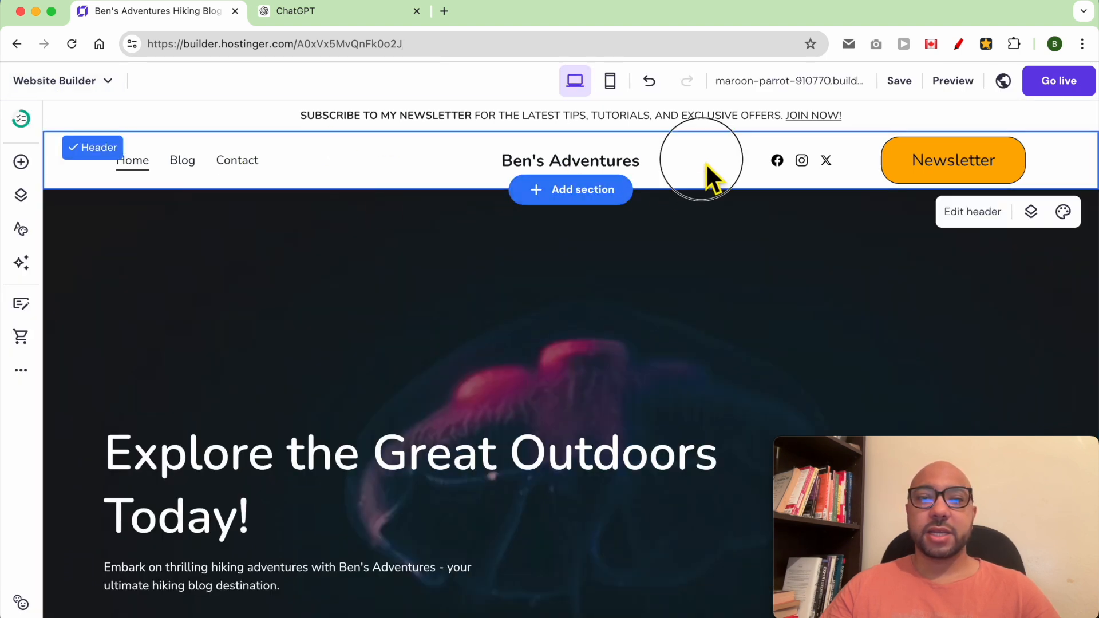
pyautogui.click(988, 216)
pyautogui.moveTo(1008, 447); pyautogui.dragTo(618, 430)
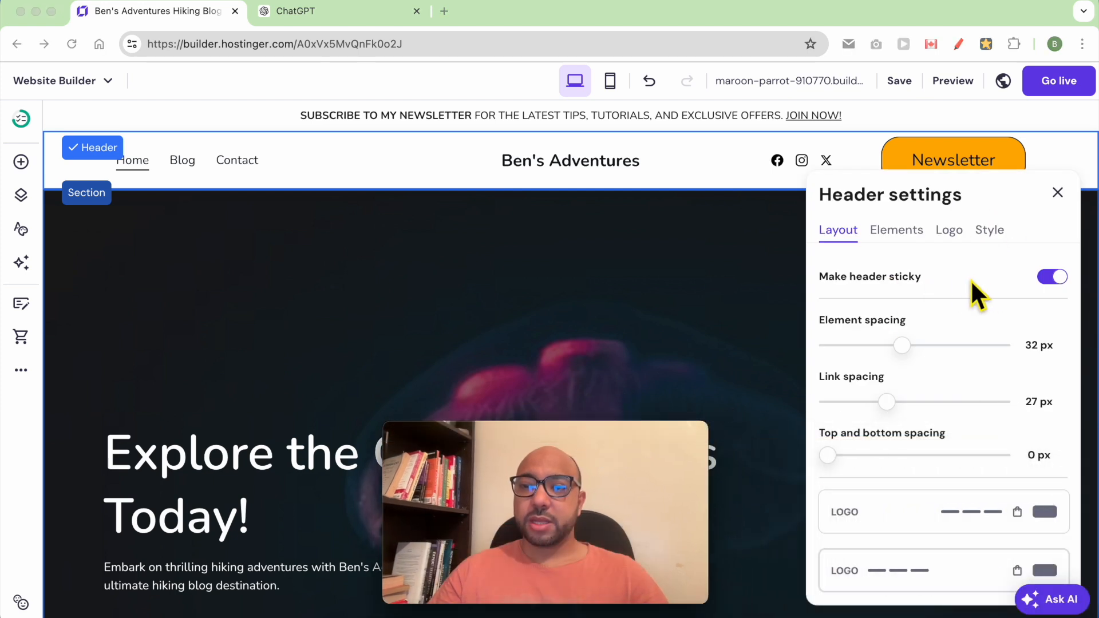
pyautogui.click(1060, 289)
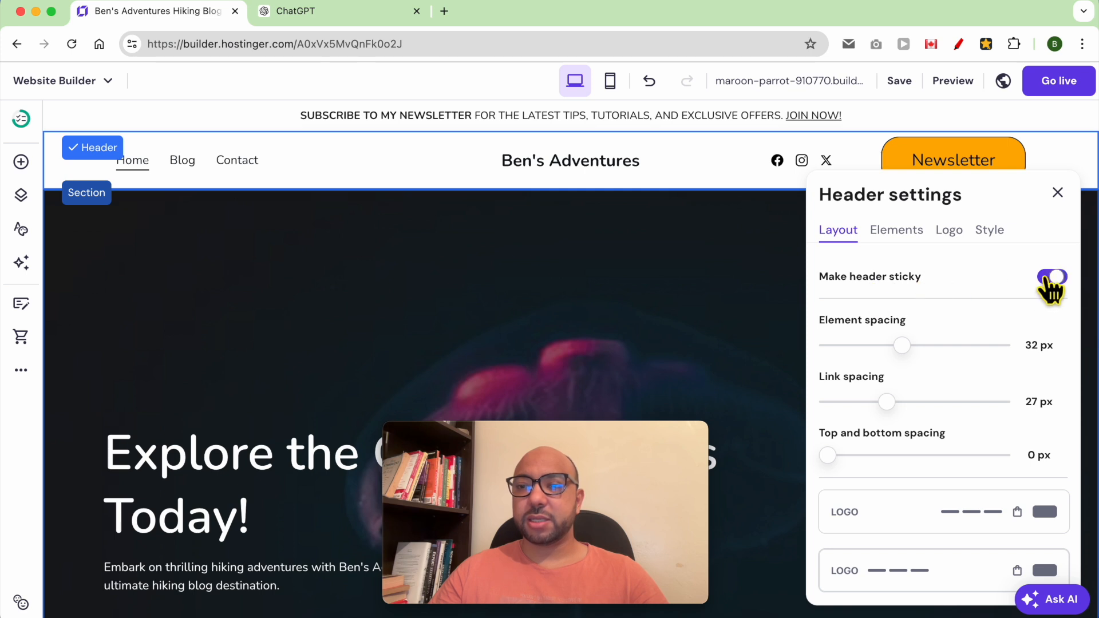
# - Save the site and scroll through the preview before returning to the editor
pyautogui.moveTo(903, 83)
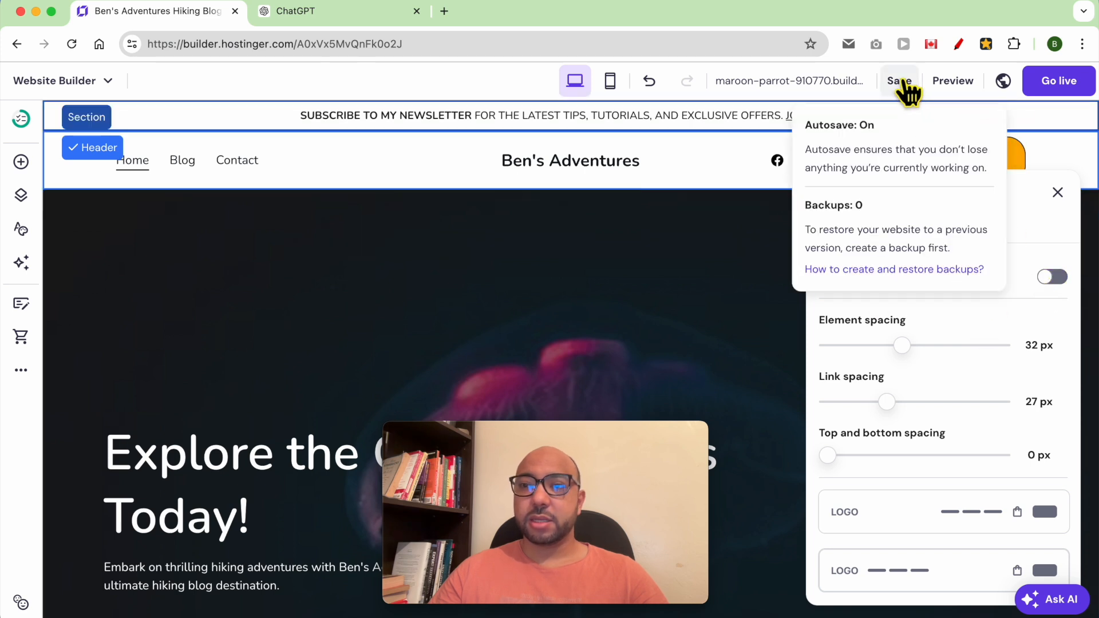
pyautogui.click(908, 82)
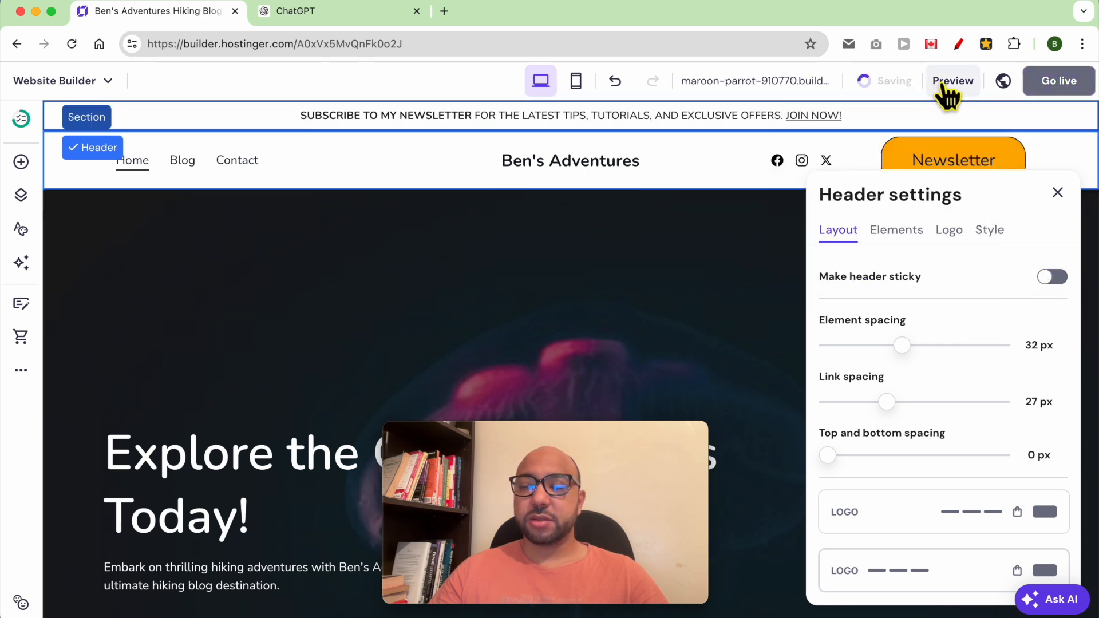
pyautogui.click(944, 82)
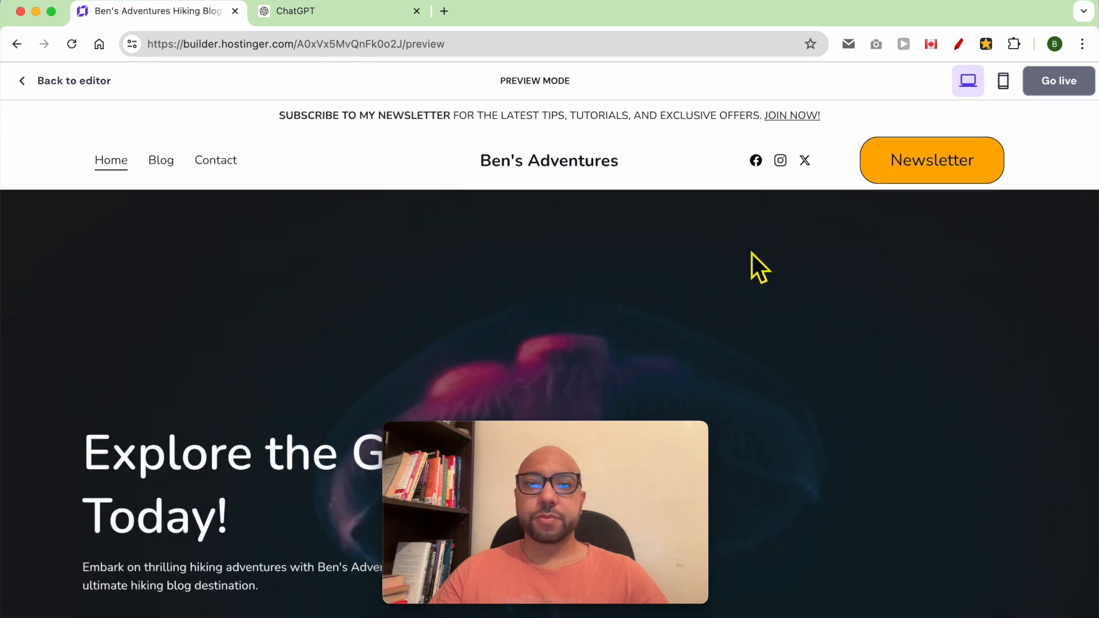
pyautogui.scroll(-3, 752, 256)
pyautogui.scroll(-2, 762, 261)
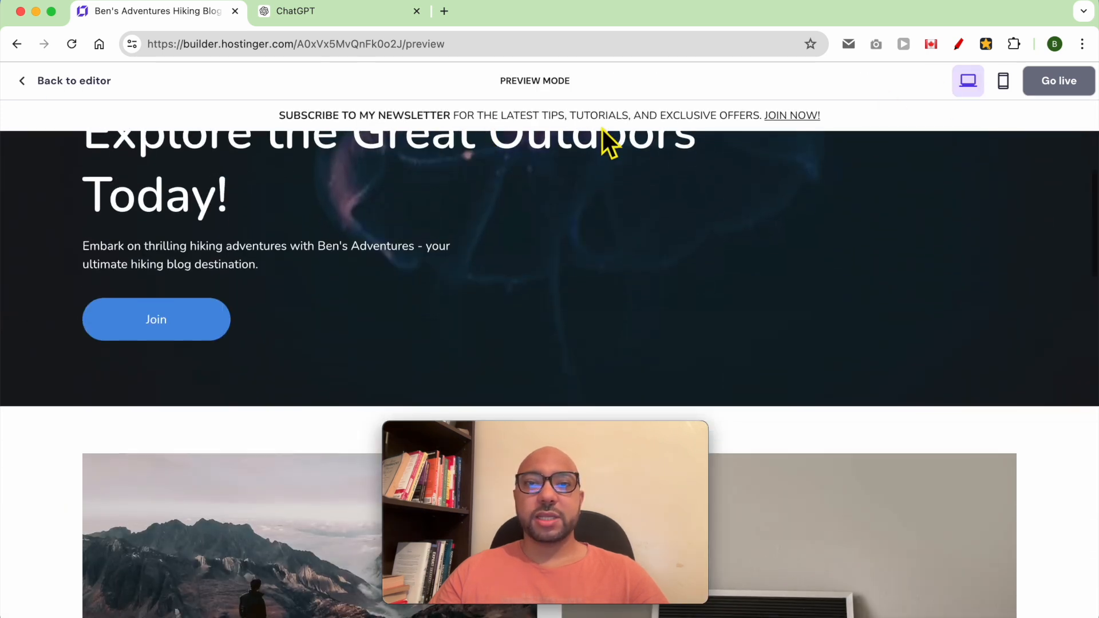
pyautogui.scroll(1, 582, 177)
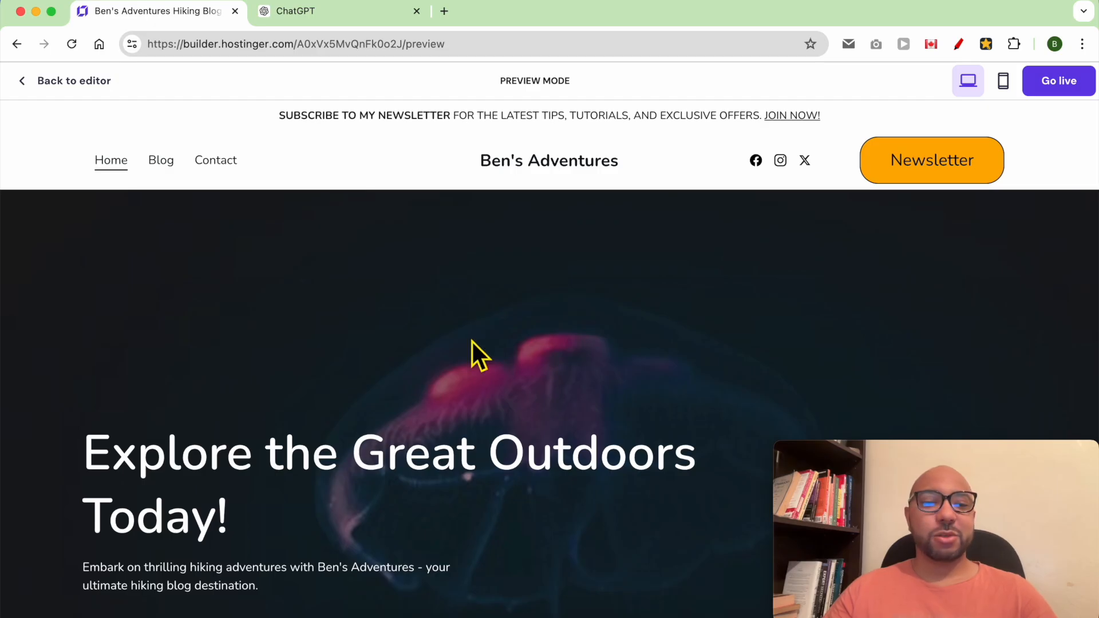
pyautogui.scroll(-2, 472, 342)
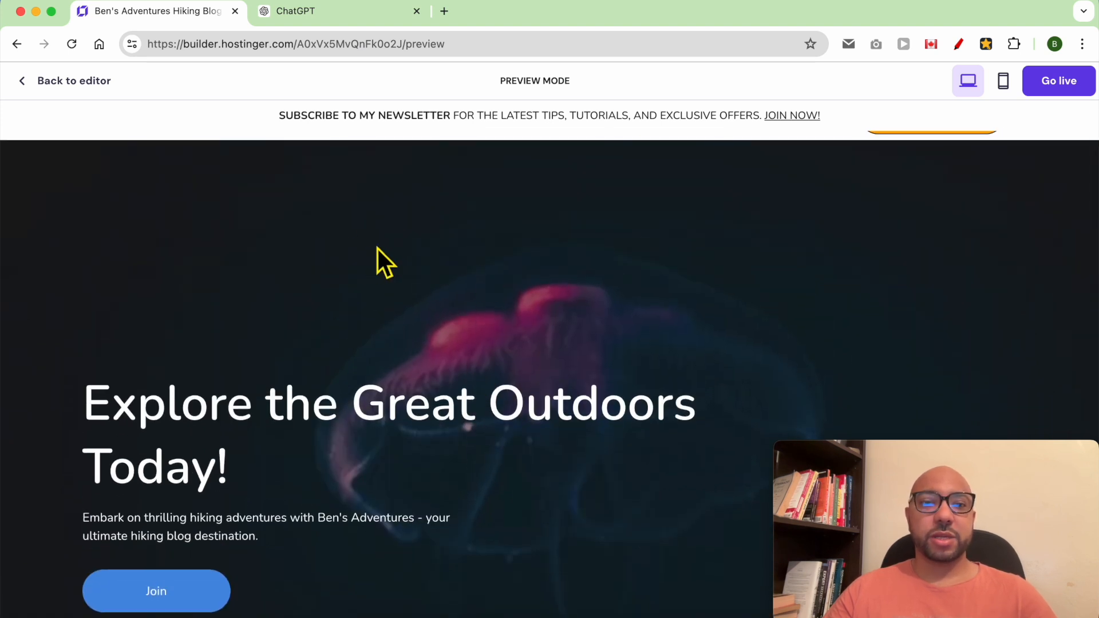
pyautogui.click(67, 81)
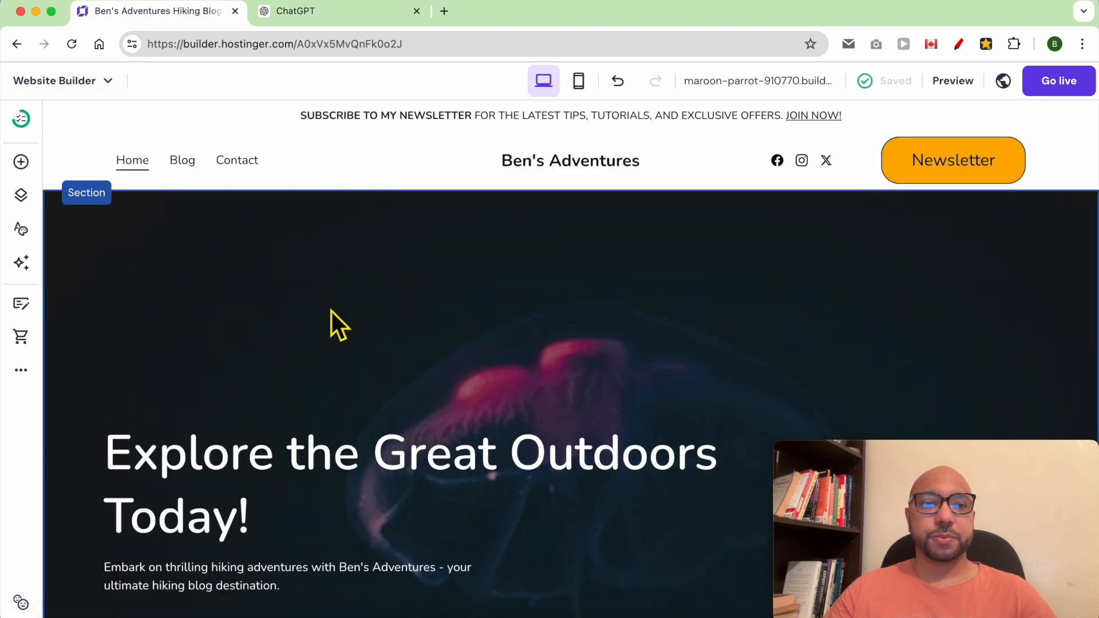
# - Swap the hero background for the free camera photo, with 37% overlay opacity and fixed background
pyautogui.click(260, 261)
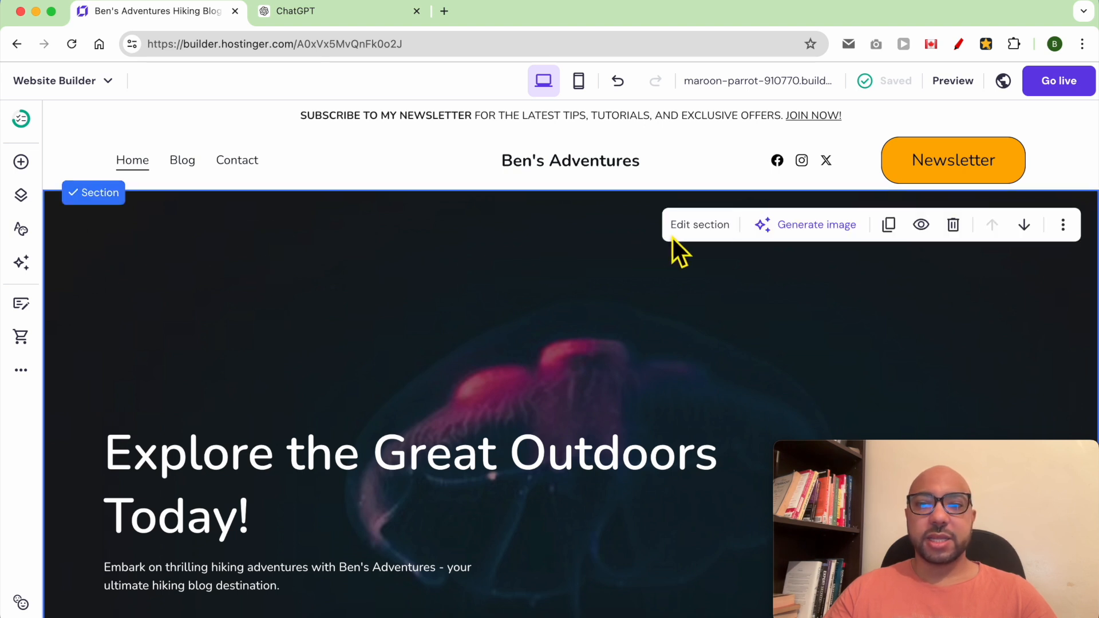
pyautogui.click(700, 228)
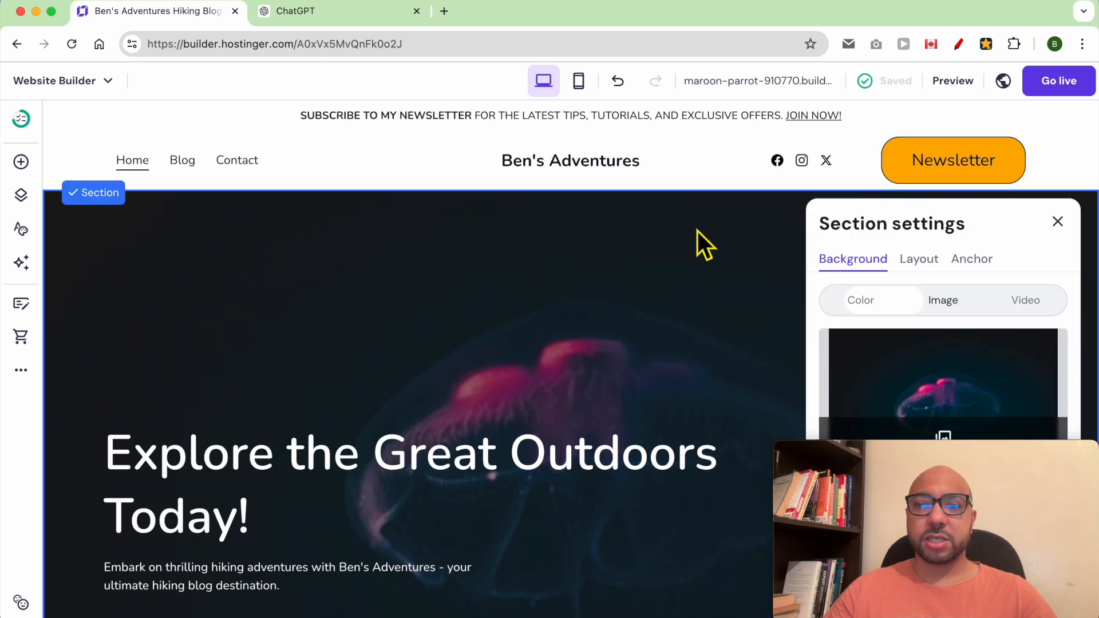
pyautogui.moveTo(1023, 449); pyautogui.dragTo(238, 448)
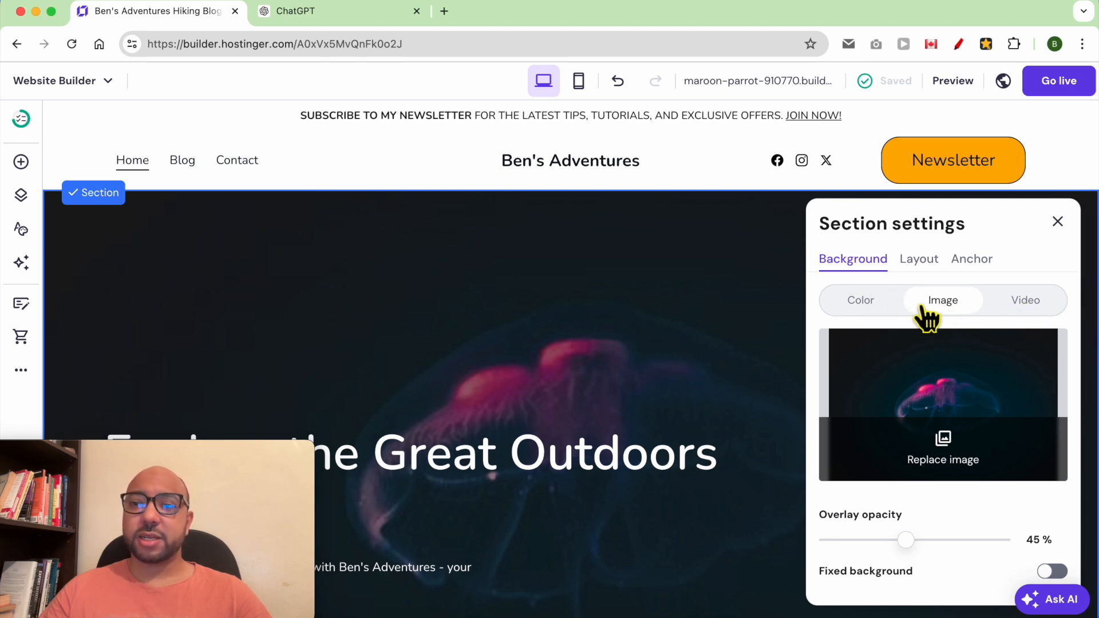
pyautogui.click(957, 462)
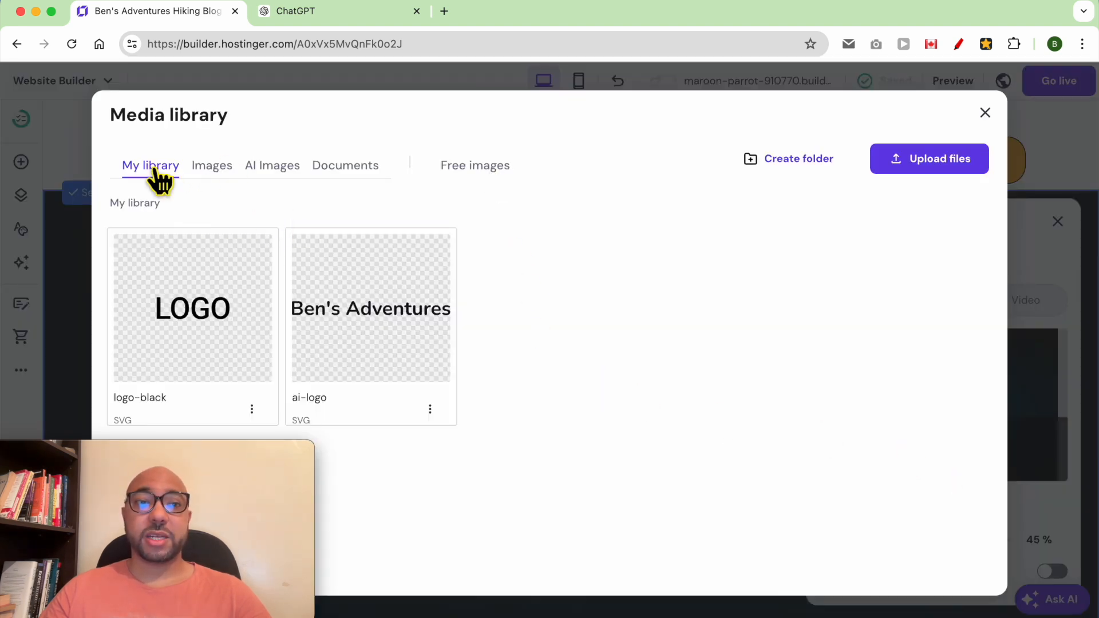
pyautogui.click(257, 172)
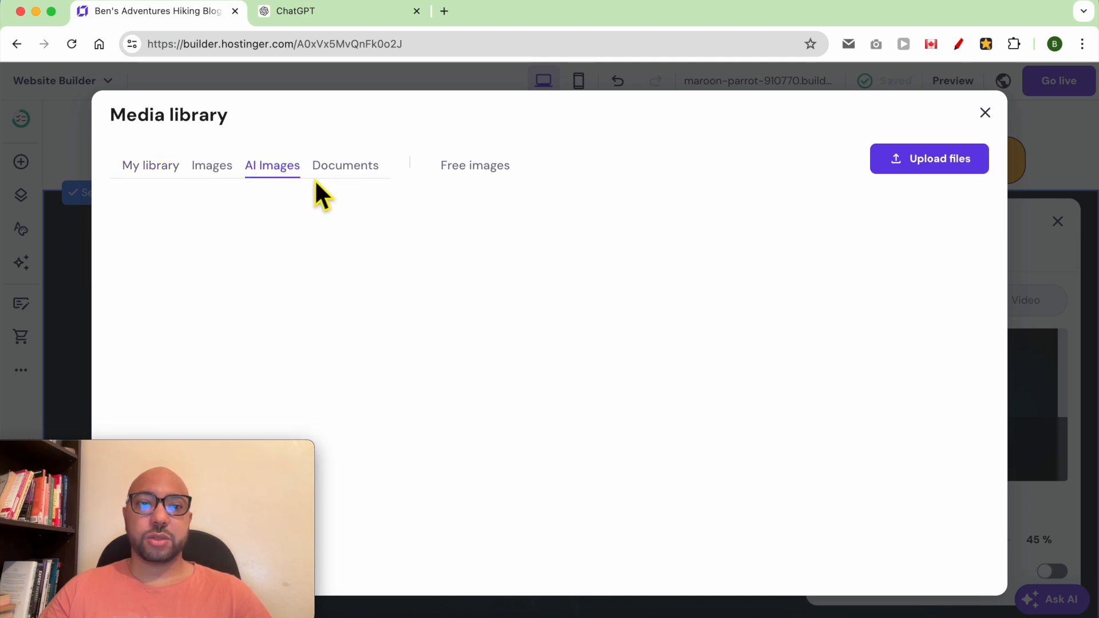
pyautogui.click(507, 182)
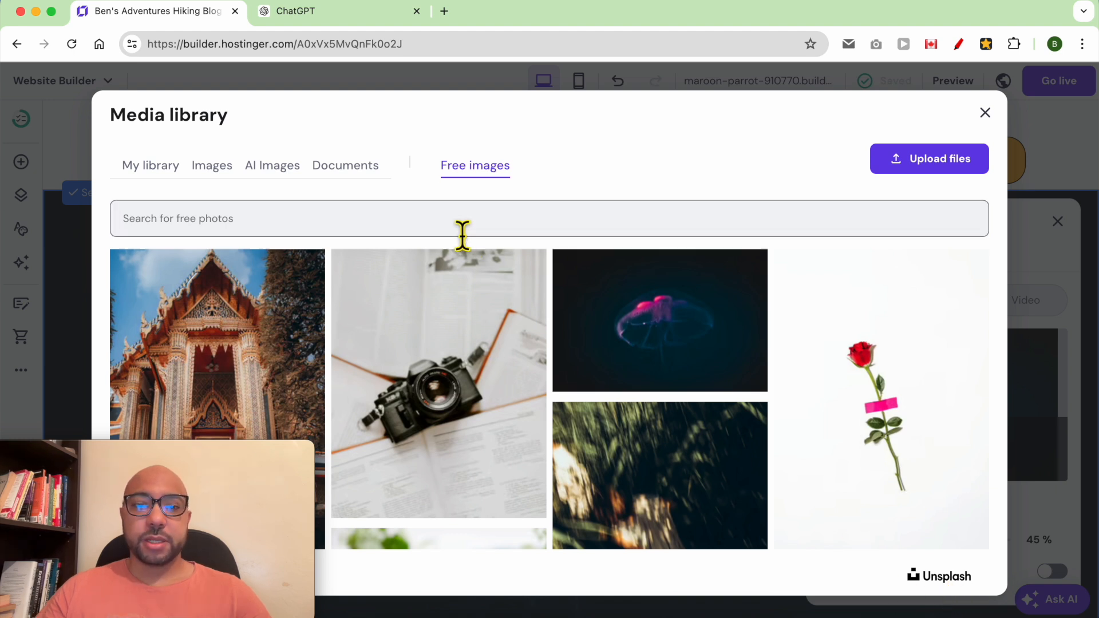
pyautogui.click(452, 315)
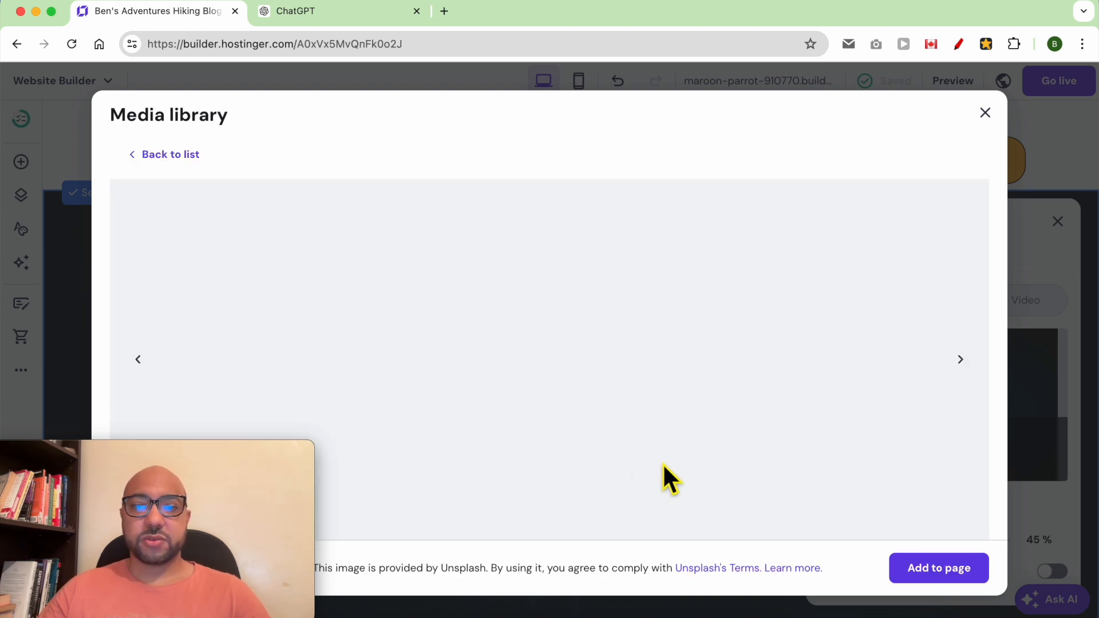
pyautogui.click(934, 575)
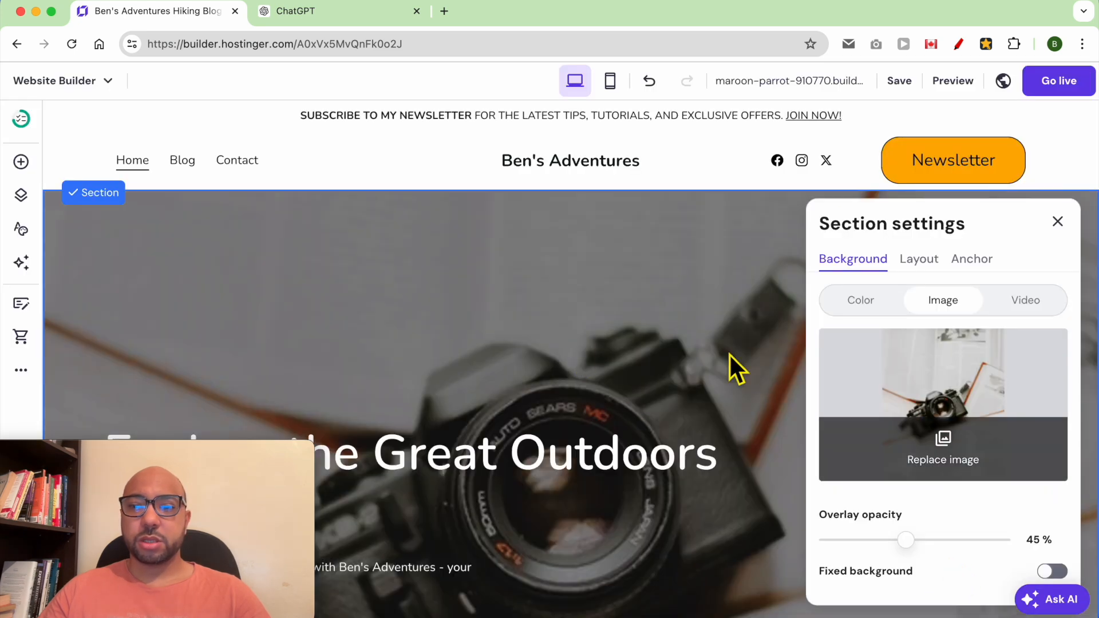
pyautogui.moveTo(920, 552)
pyautogui.mouseDown()
pyautogui.moveTo(873, 555)
pyautogui.moveTo(937, 557)
pyautogui.moveTo(905, 564)
pyautogui.mouseUp()
pyautogui.click(1053, 572)
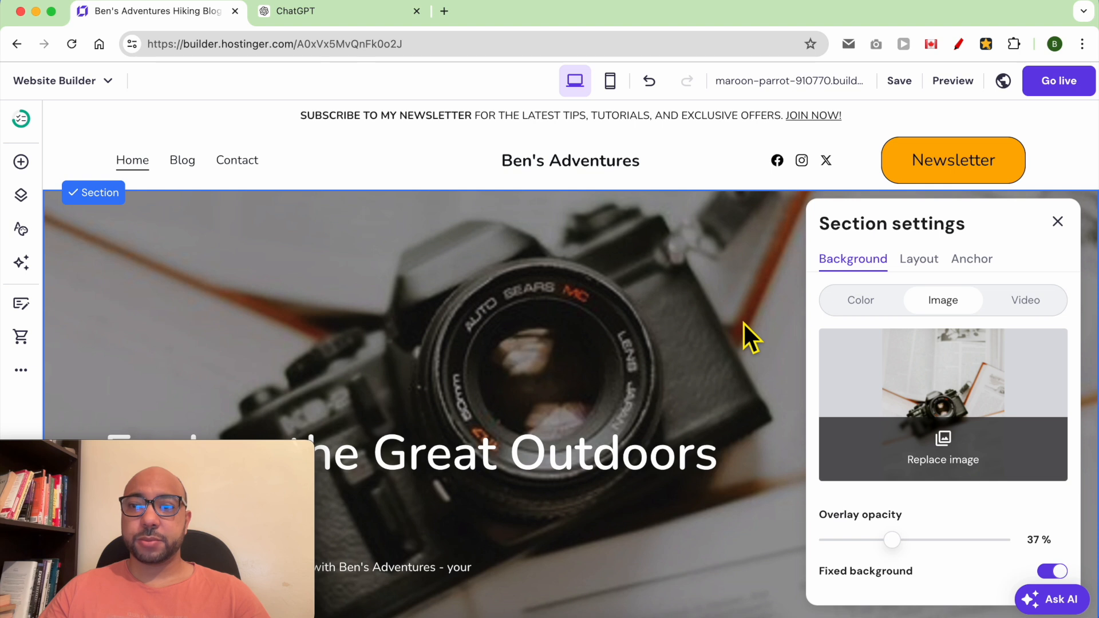
# - Close the hero section settings and save the site
pyautogui.click(762, 243)
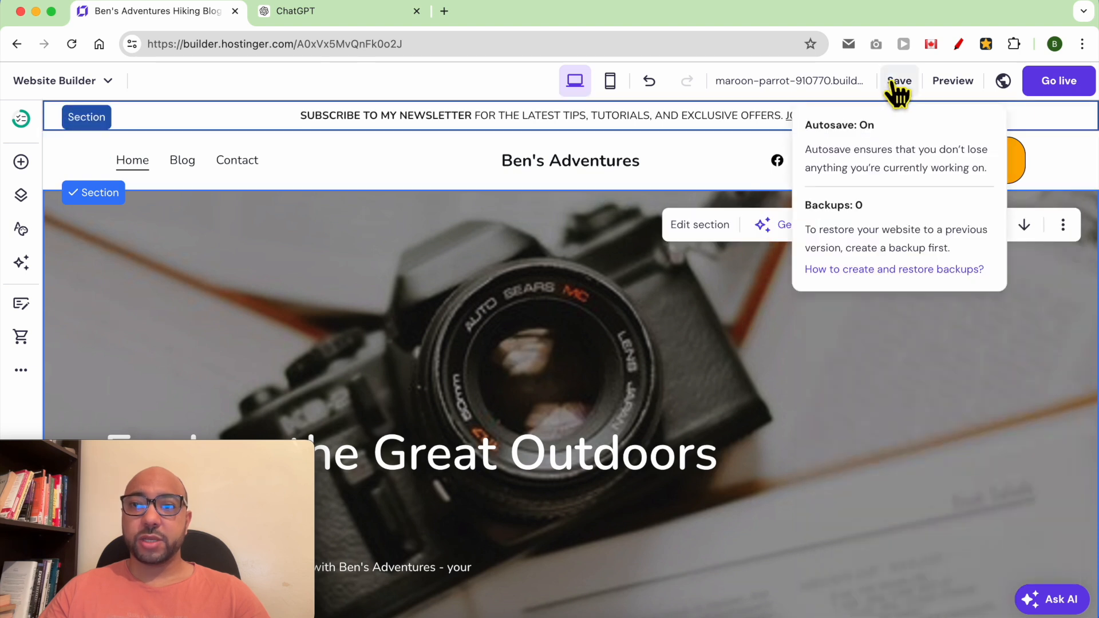
pyautogui.click(898, 81)
pyautogui.moveTo(165, 451); pyautogui.dragTo(956, 451)
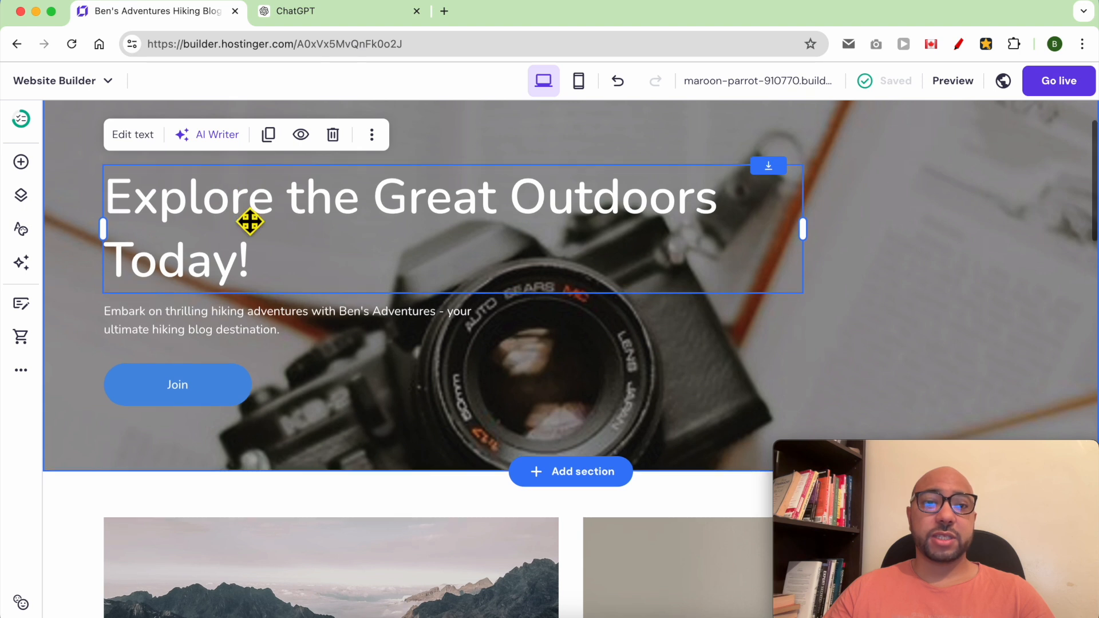
# - Move the hero heading, subtitle and Join button toward the centre of the section
pyautogui.scroll(5, 275, 315)
pyautogui.moveTo(282, 466); pyautogui.dragTo(530, 260)
pyautogui.moveTo(241, 561); pyautogui.dragTo(528, 371)
pyautogui.scroll(-3, 204, 607)
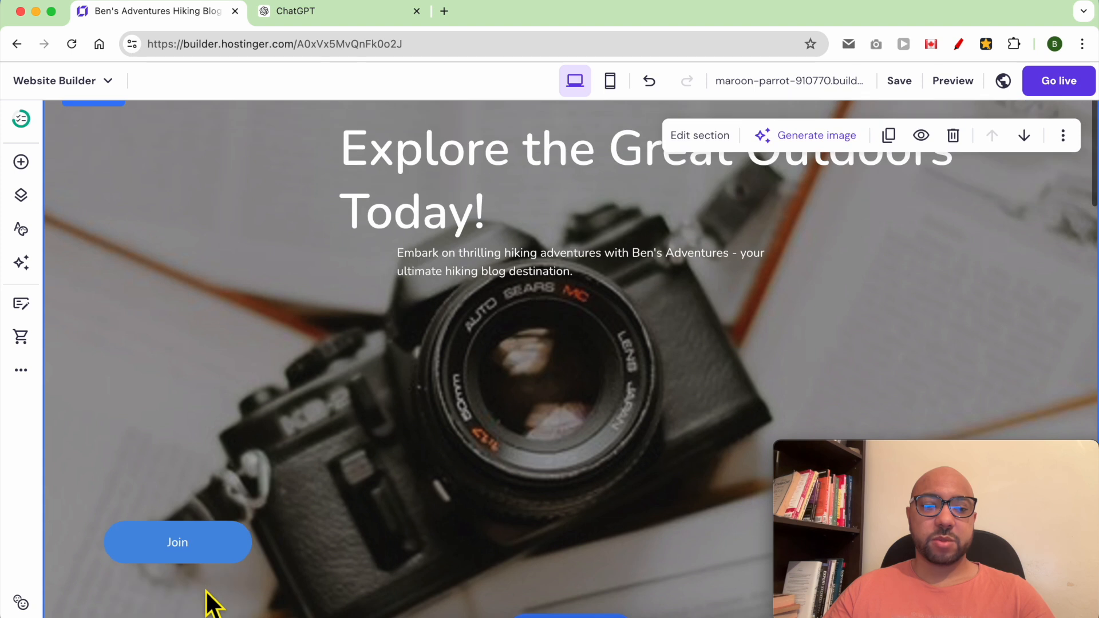
pyautogui.moveTo(209, 549); pyautogui.dragTo(706, 361)
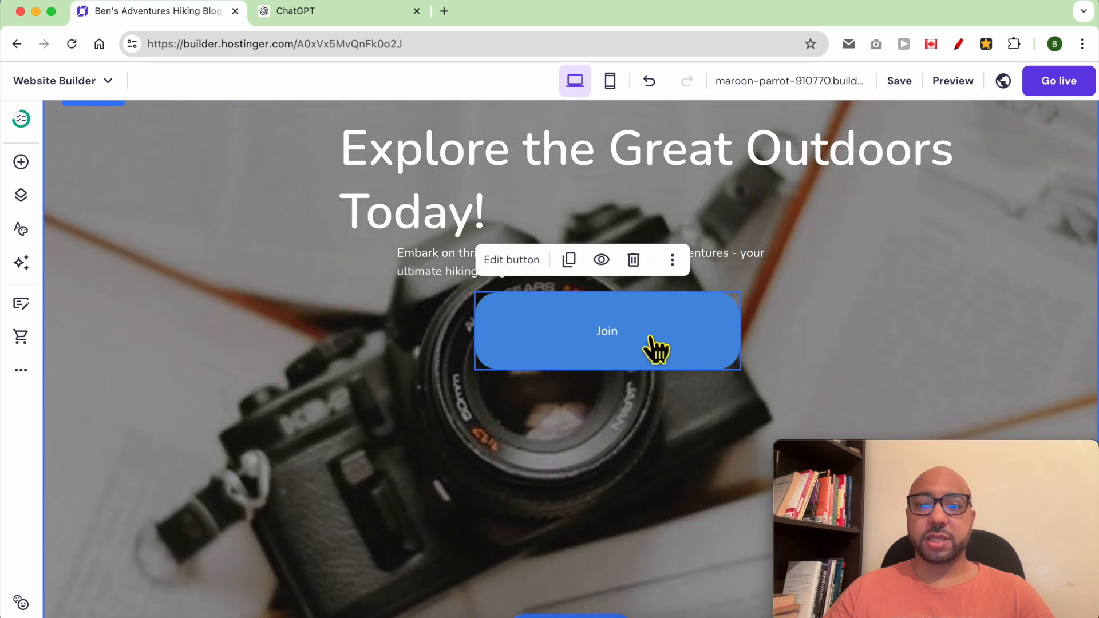
# - Relabel the Join button 'Jiong my newsletter' and link it to a site page
pyautogui.doubleClick(607, 343)
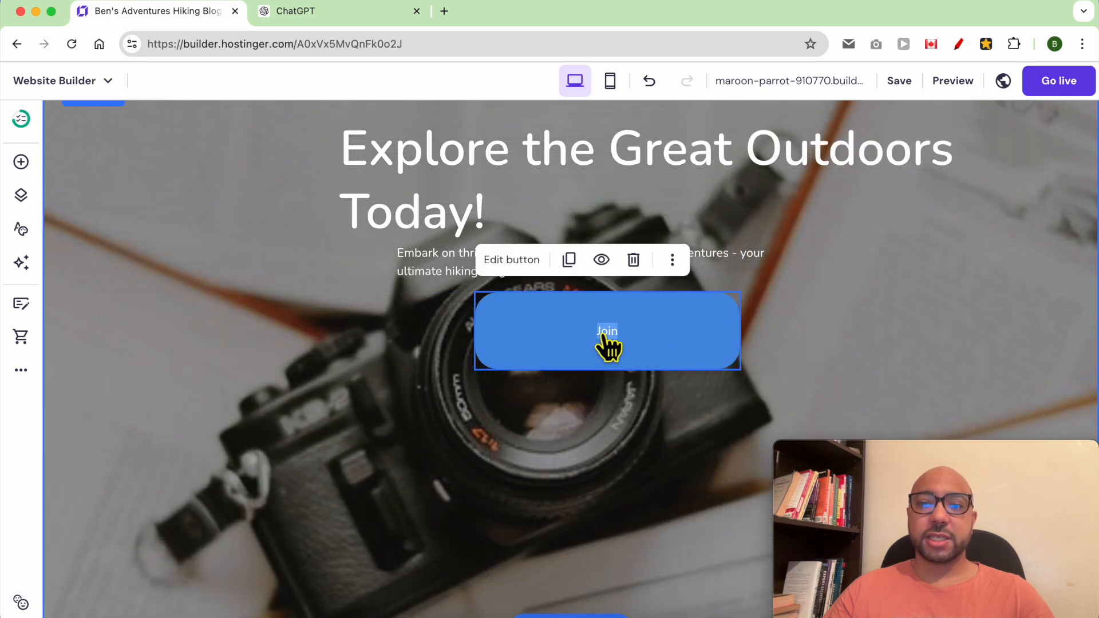
pyautogui.moveTo(868, 462); pyautogui.dragTo(111, 463)
pyautogui.click(833, 352)
pyautogui.write('Jiong my')
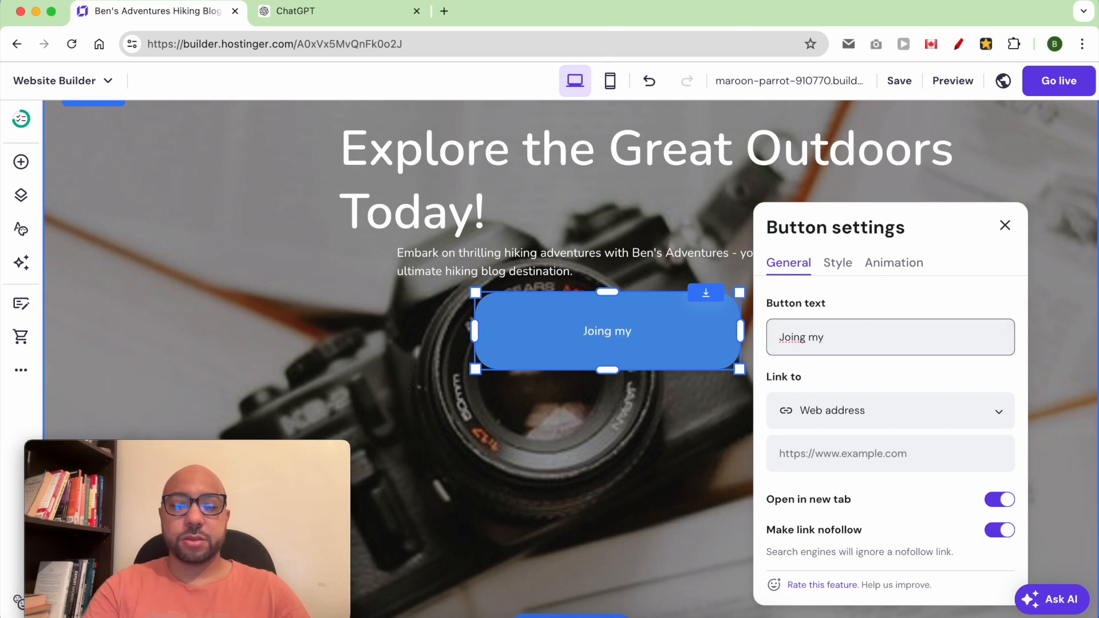
pyautogui.write(' newsletter')
pyautogui.click(867, 421)
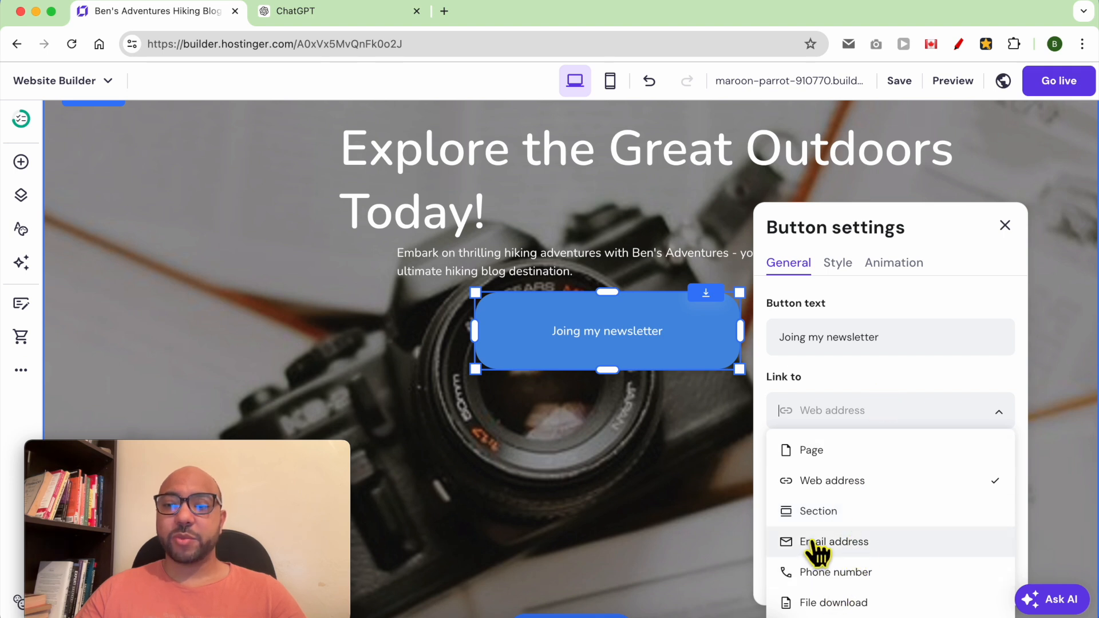
pyautogui.click(866, 444)
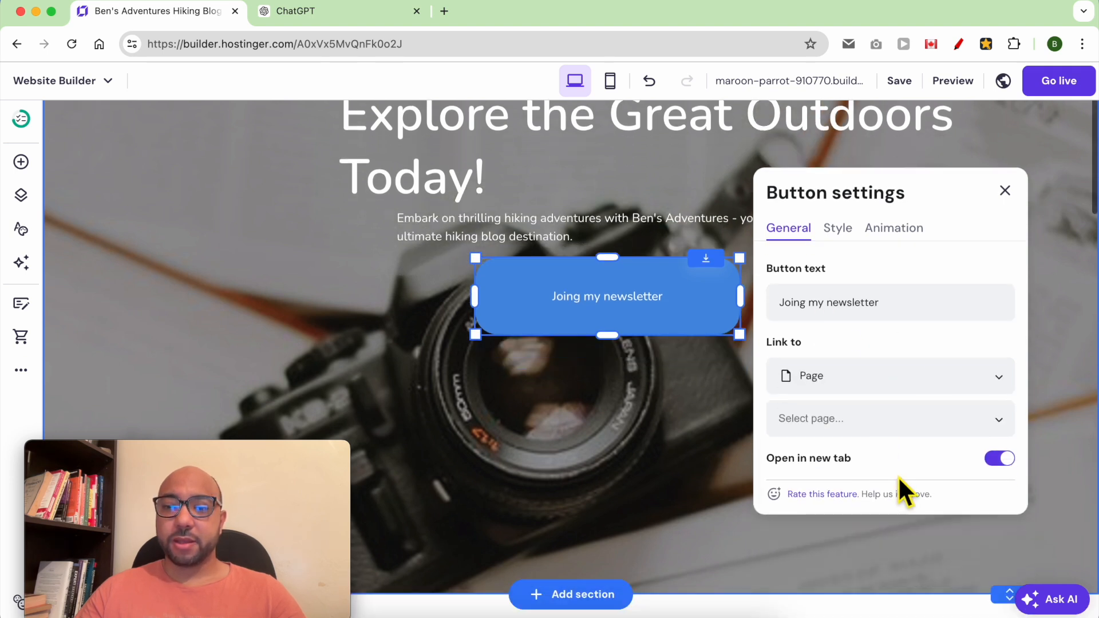
# - Enlarge the button label from 16 to 27 and give it an orange #ffae00 fill
pyautogui.click(847, 274)
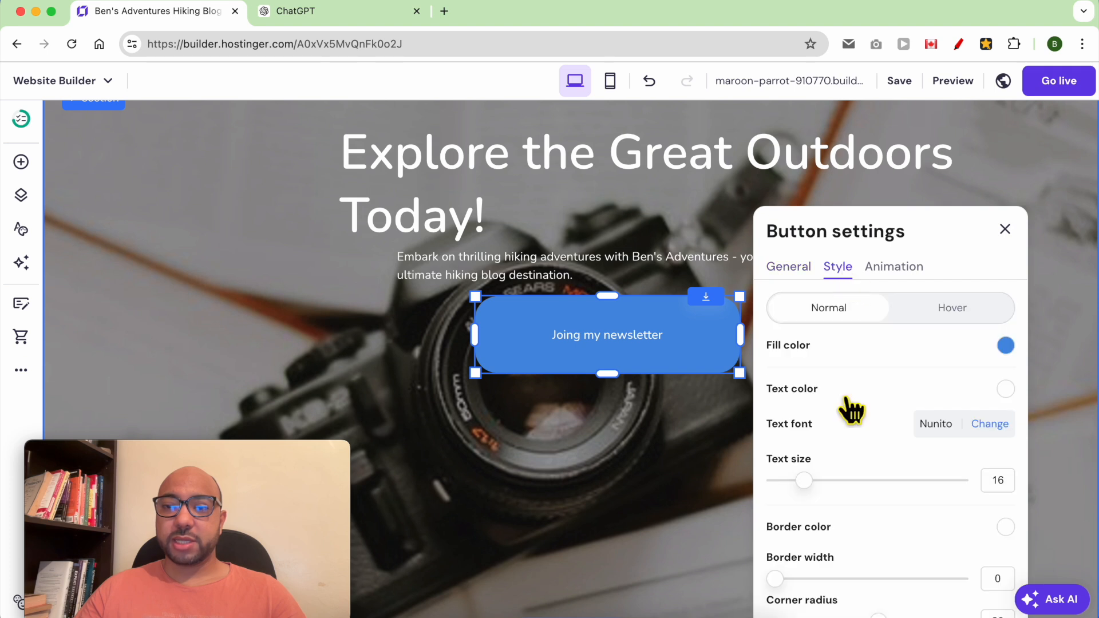
pyautogui.moveTo(811, 478); pyautogui.dragTo(872, 491)
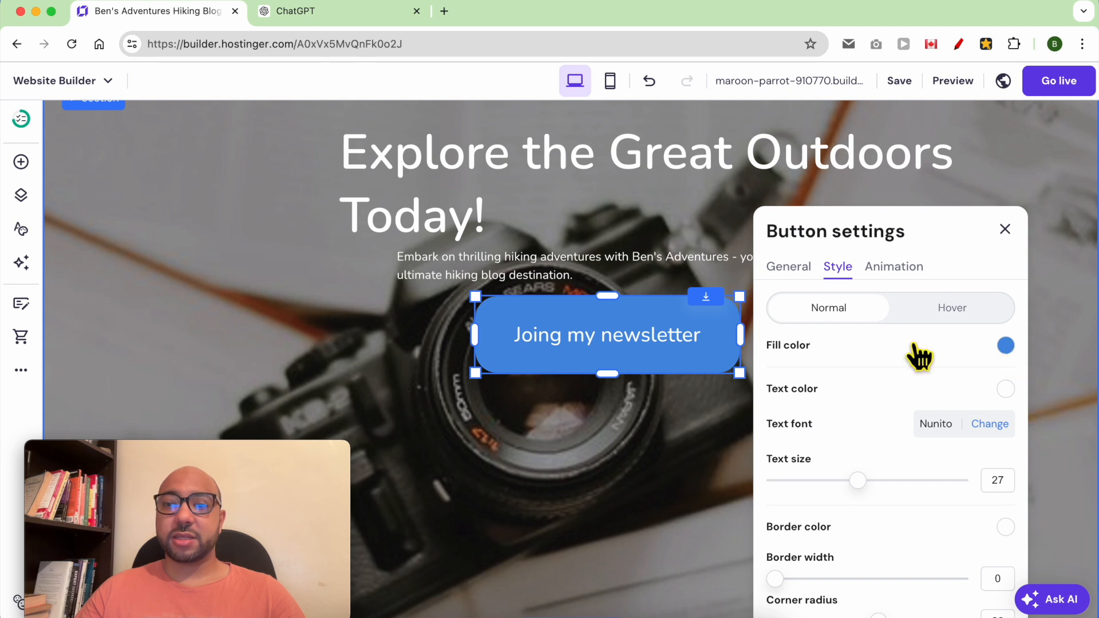
pyautogui.click(1004, 347)
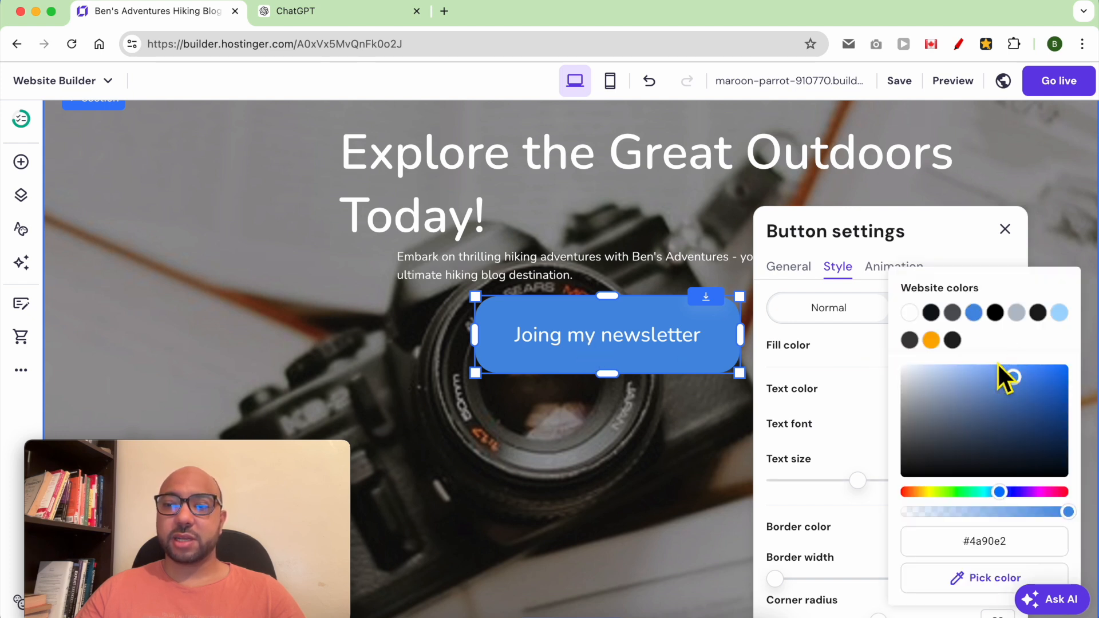
pyautogui.click(936, 445)
pyautogui.click(927, 492)
pyautogui.click(986, 404)
pyautogui.moveTo(986, 403); pyautogui.dragTo(1062, 364)
pyautogui.click(932, 340)
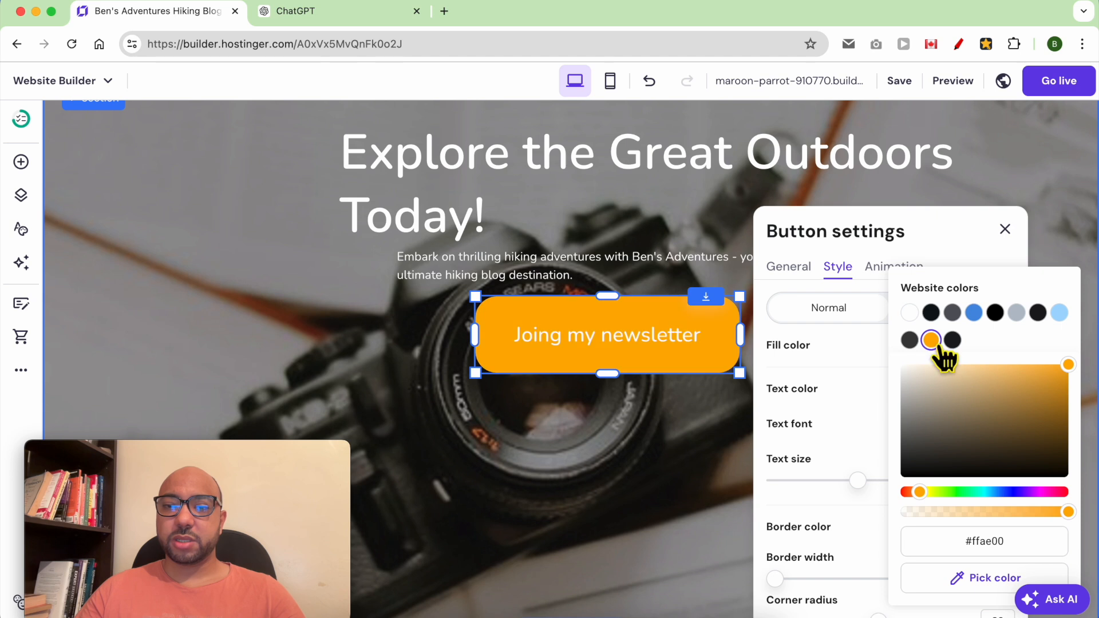
pyautogui.click(960, 239)
pyautogui.scroll(-10, 675, 452)
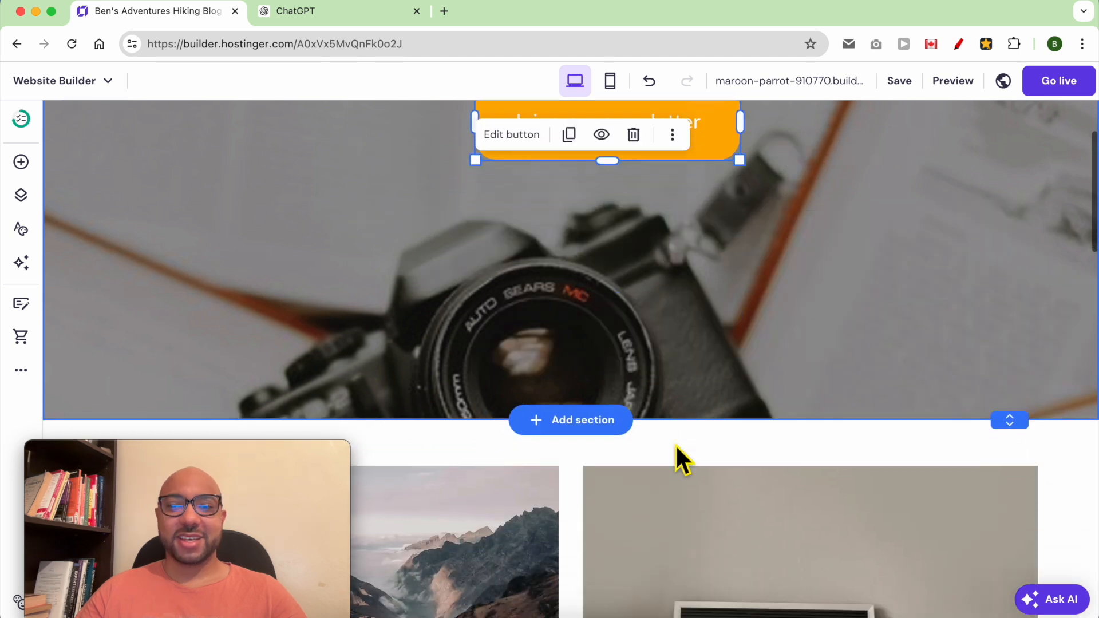
# - Lay the blog list out in three columns
pyautogui.scroll(2, 548, 405)
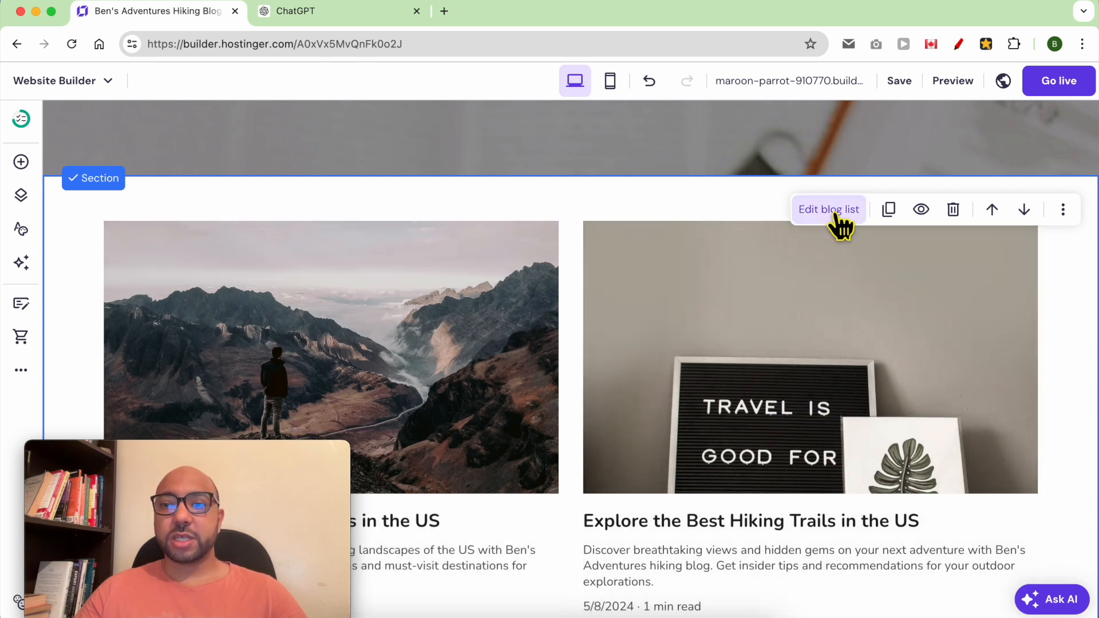
pyautogui.click(829, 209)
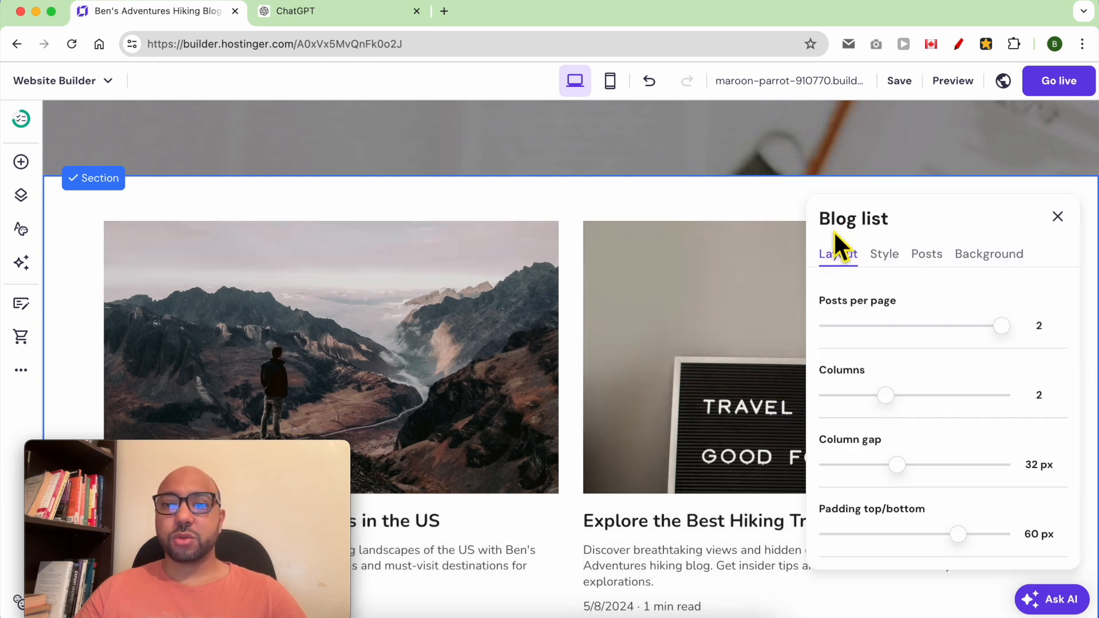
pyautogui.moveTo(898, 395); pyautogui.dragTo(944, 409)
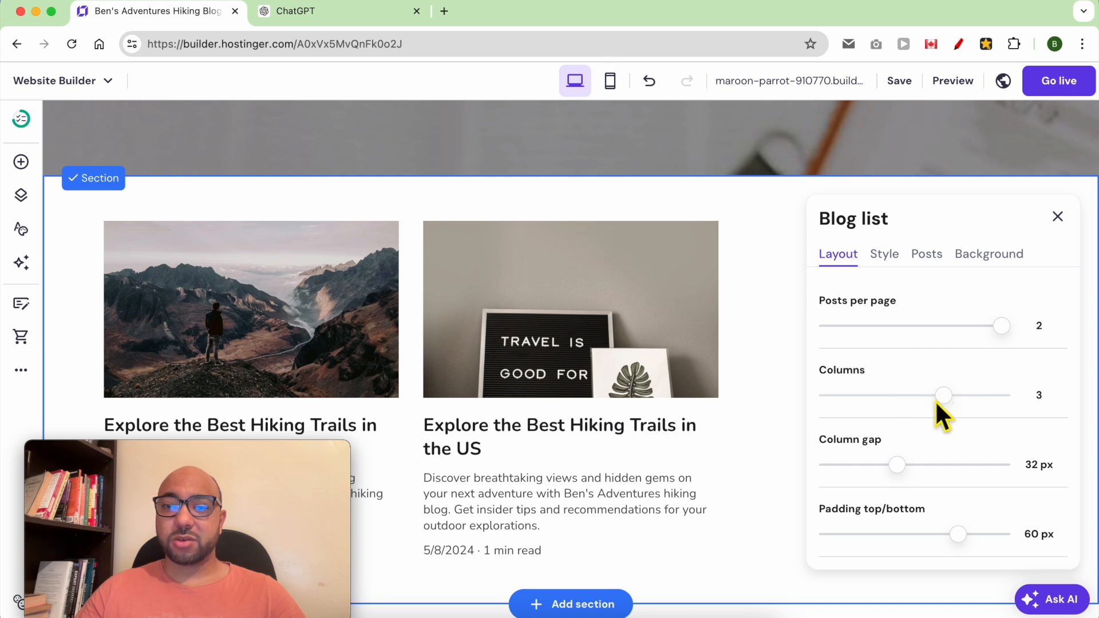
pyautogui.click(780, 315)
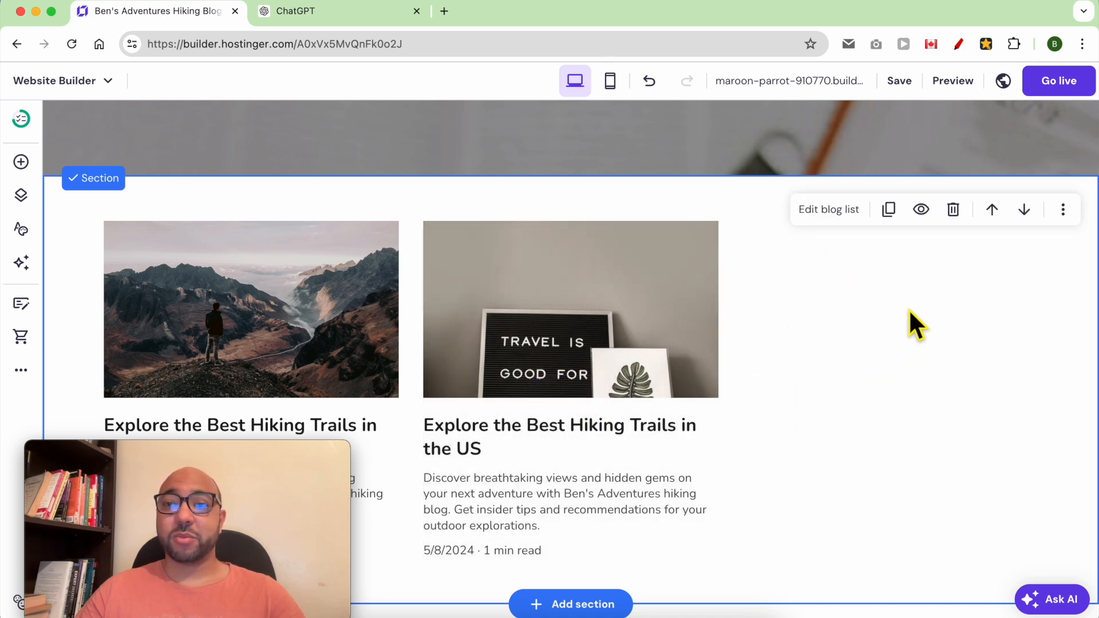
pyautogui.moveTo(508, 512)
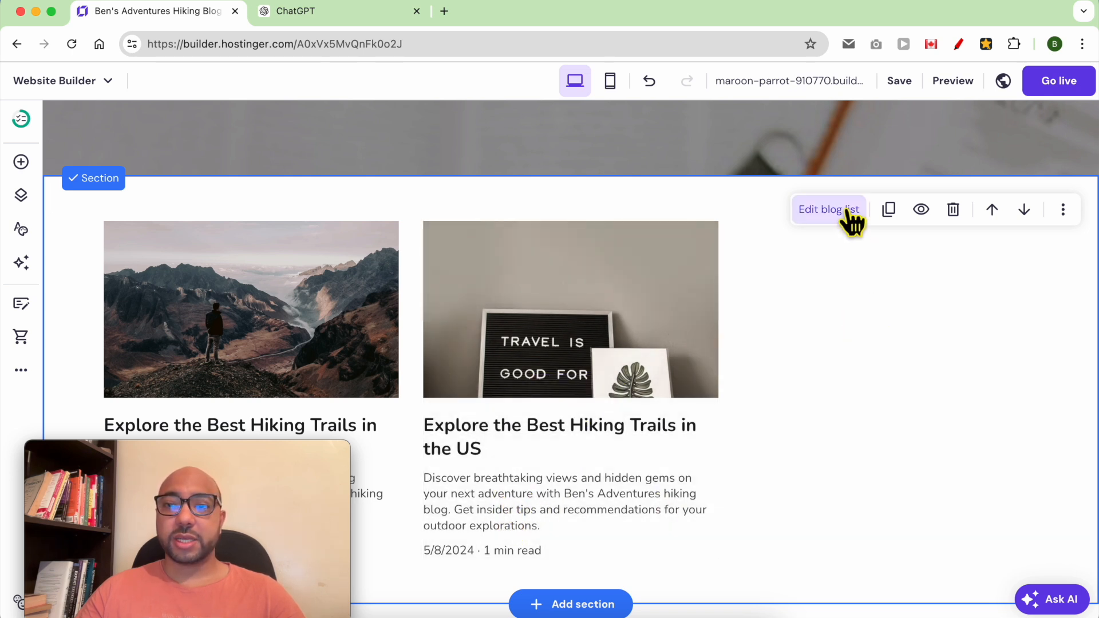
# - Hide the blog posts' descriptions and publish dates and set title text size to 22
pyautogui.click(850, 213)
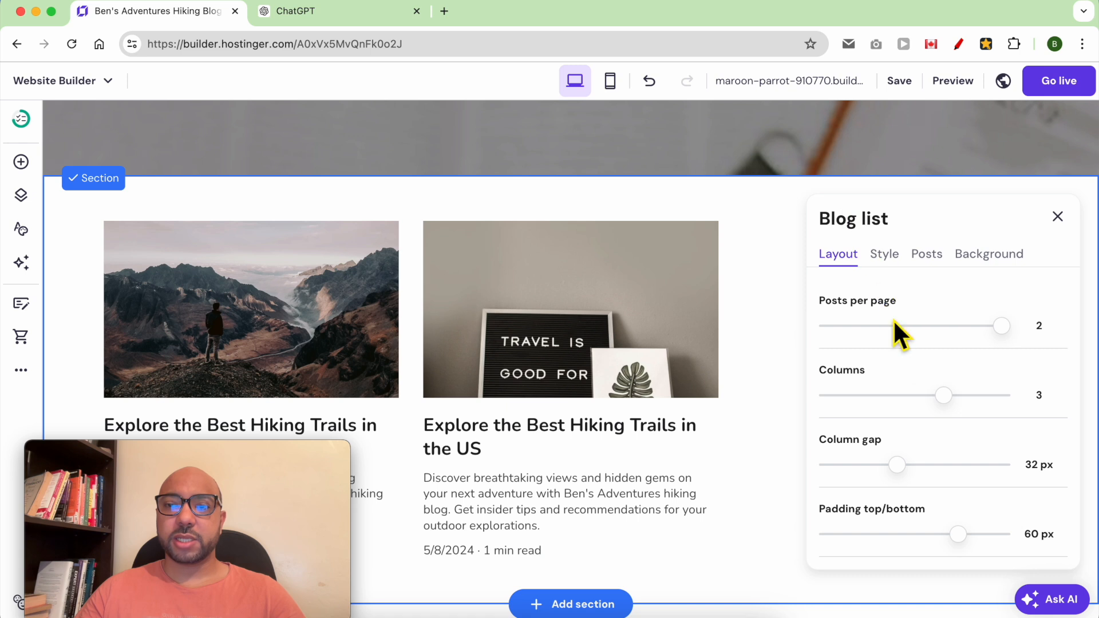
pyautogui.click(885, 254)
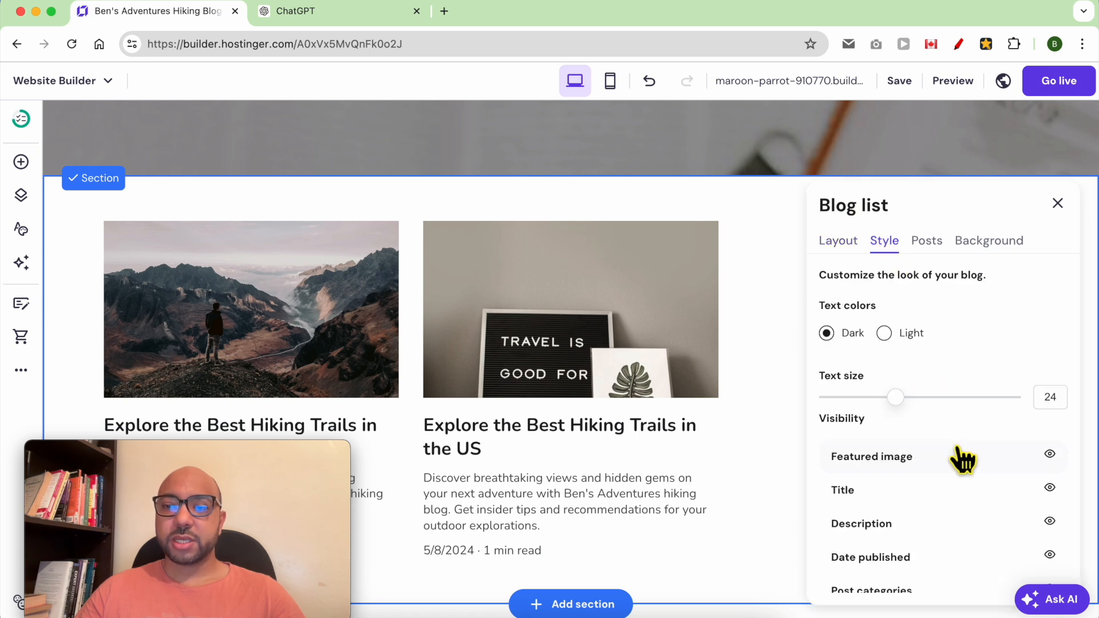
pyautogui.click(1050, 455)
pyautogui.click(1050, 456)
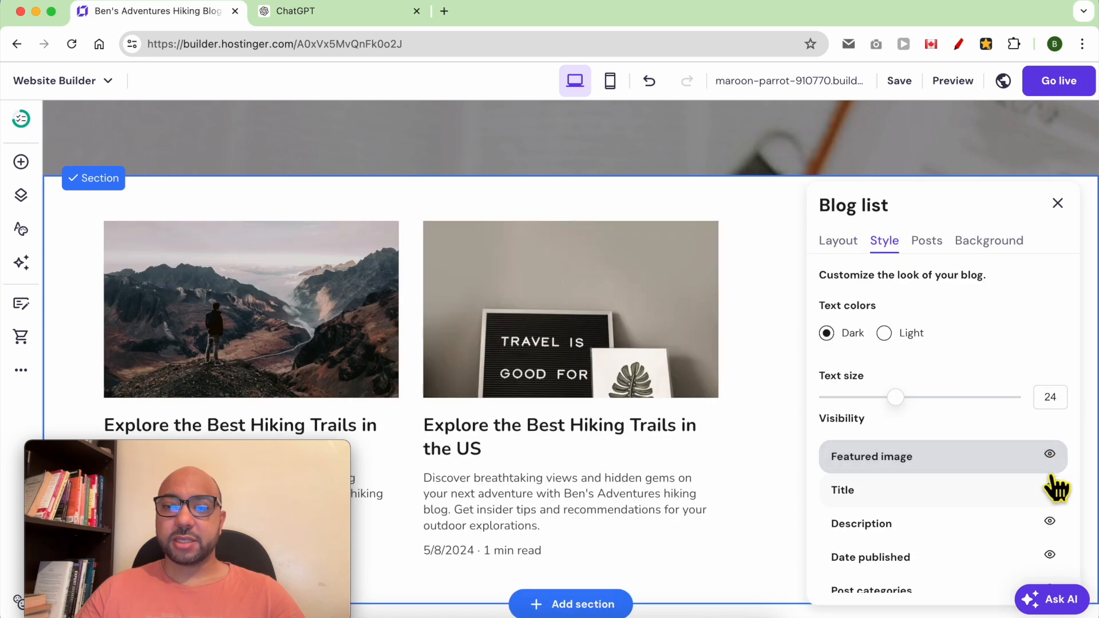
pyautogui.click(1050, 488)
pyautogui.click(1050, 487)
pyautogui.click(1050, 522)
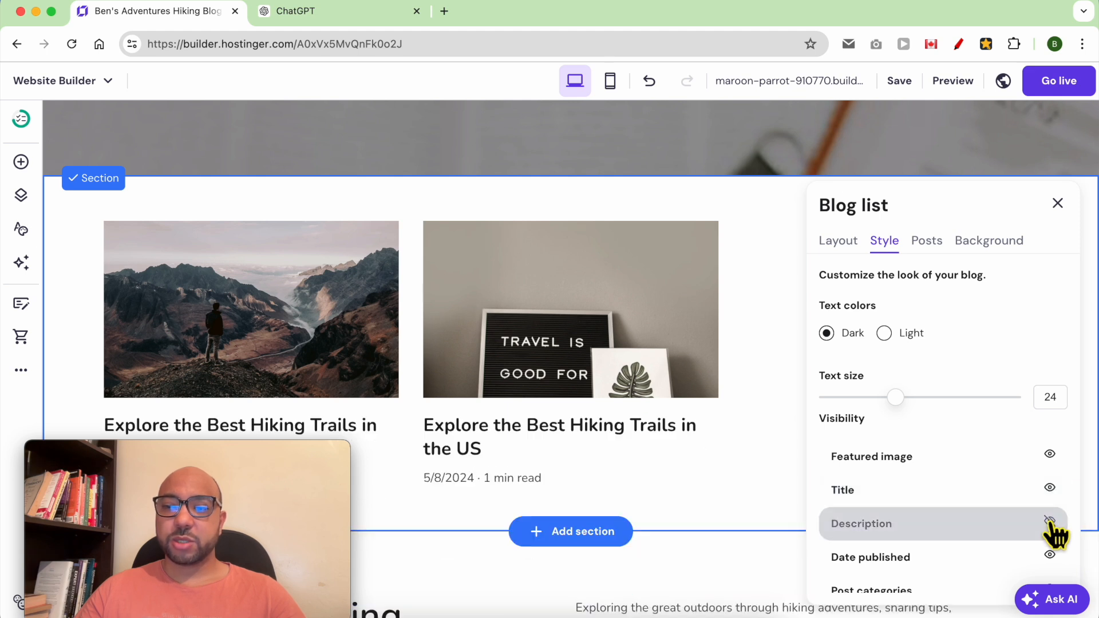
pyautogui.click(1050, 555)
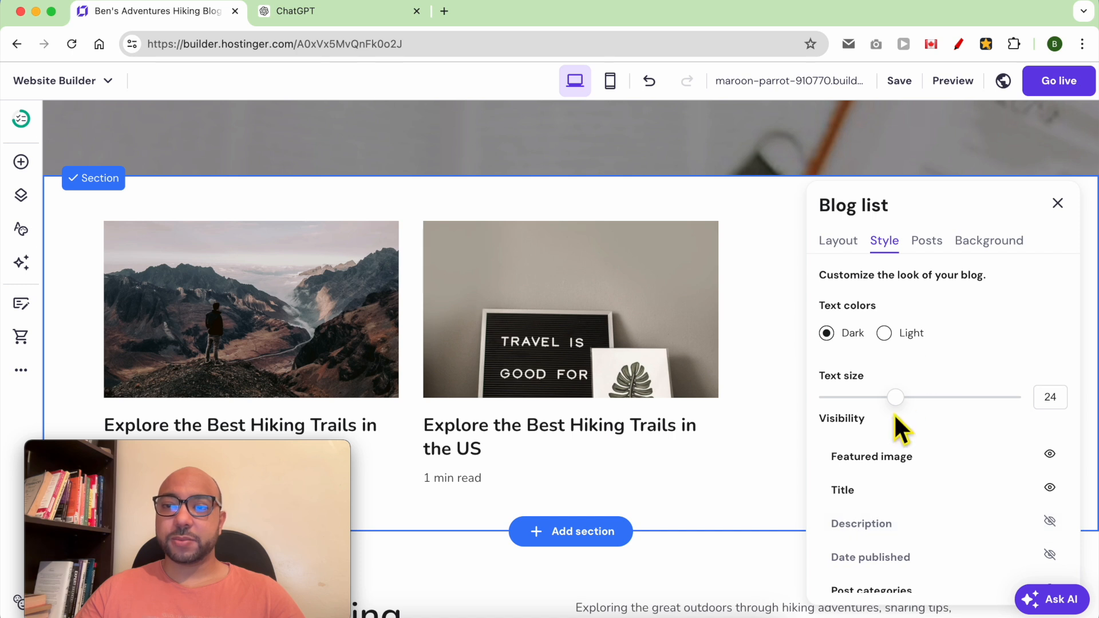
pyautogui.moveTo(915, 412); pyautogui.dragTo(901, 415)
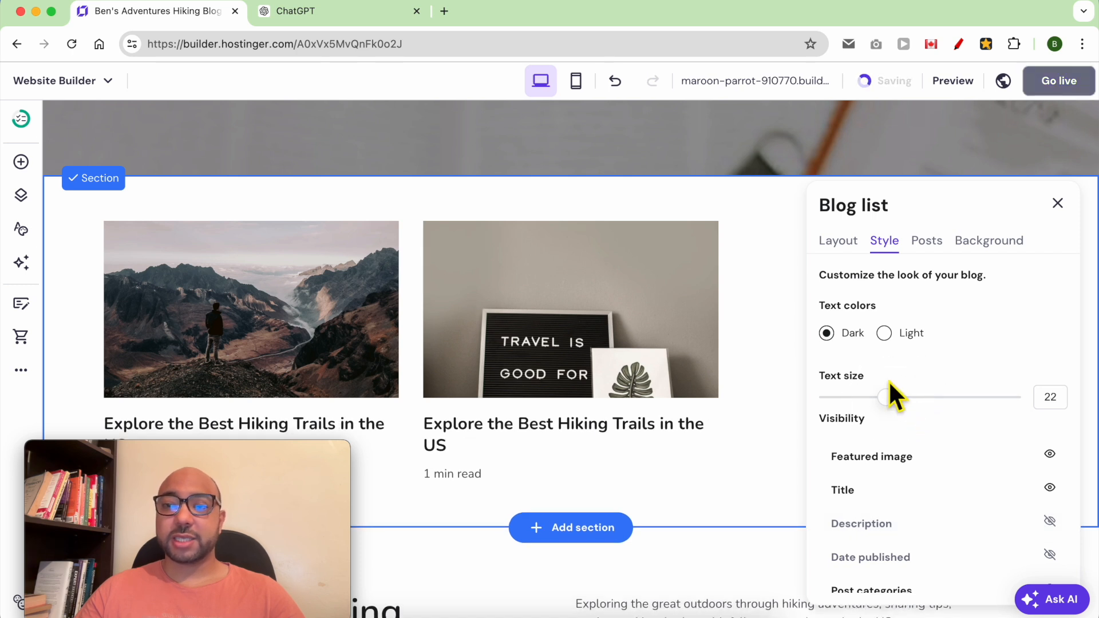
pyautogui.click(845, 246)
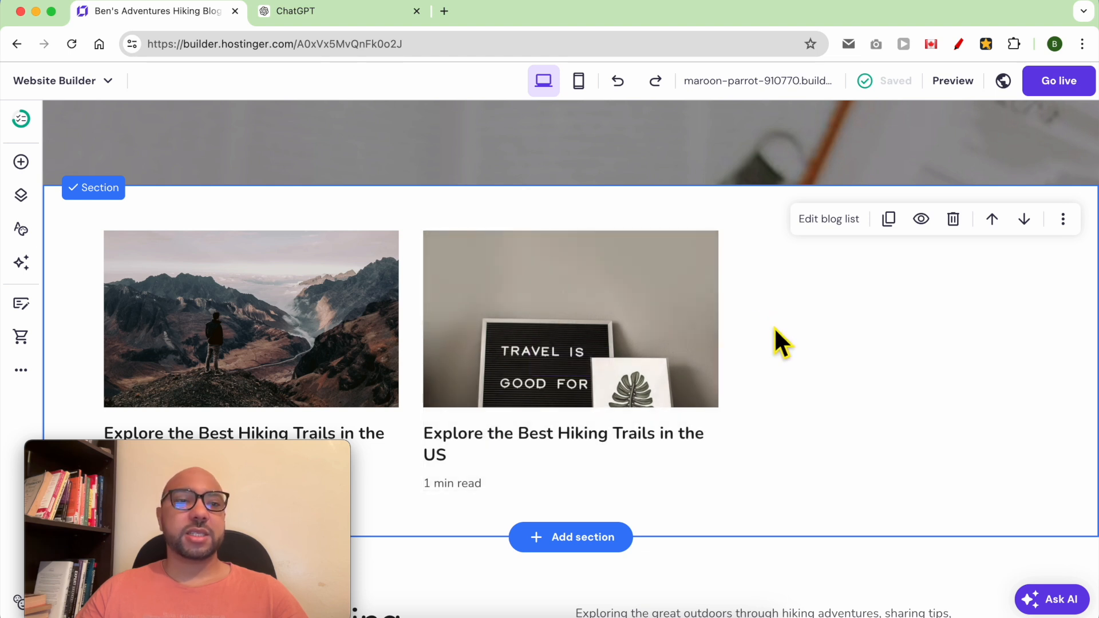
# - Add a blank section above the blog posts and shrink its height
pyautogui.click(21, 163)
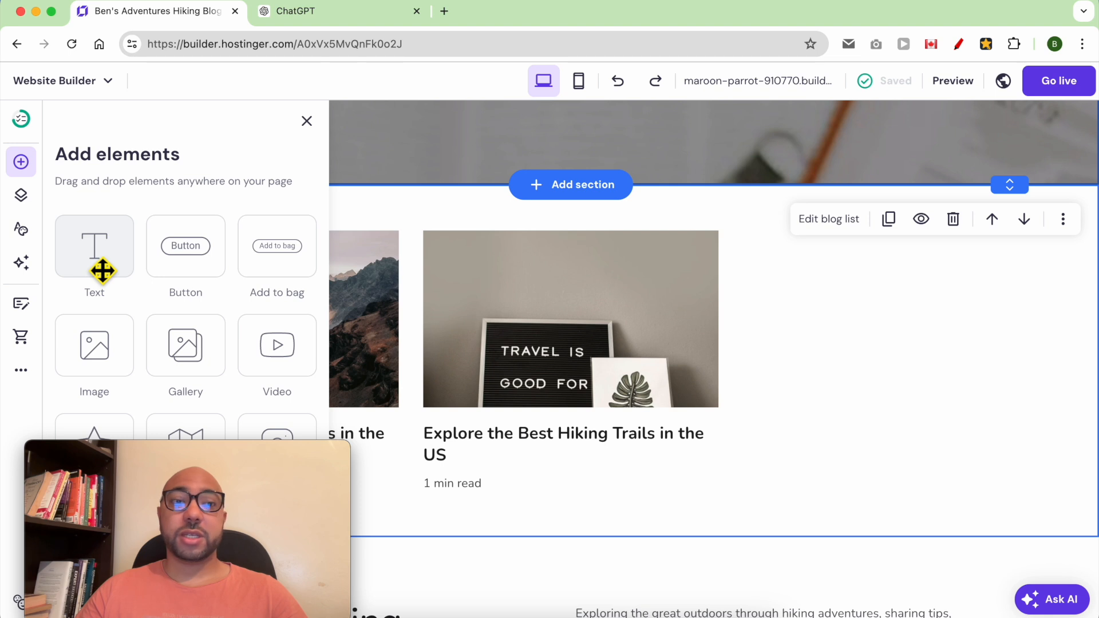
pyautogui.moveTo(103, 266); pyautogui.dragTo(650, 228)
pyautogui.moveTo(94, 246); pyautogui.dragTo(642, 248)
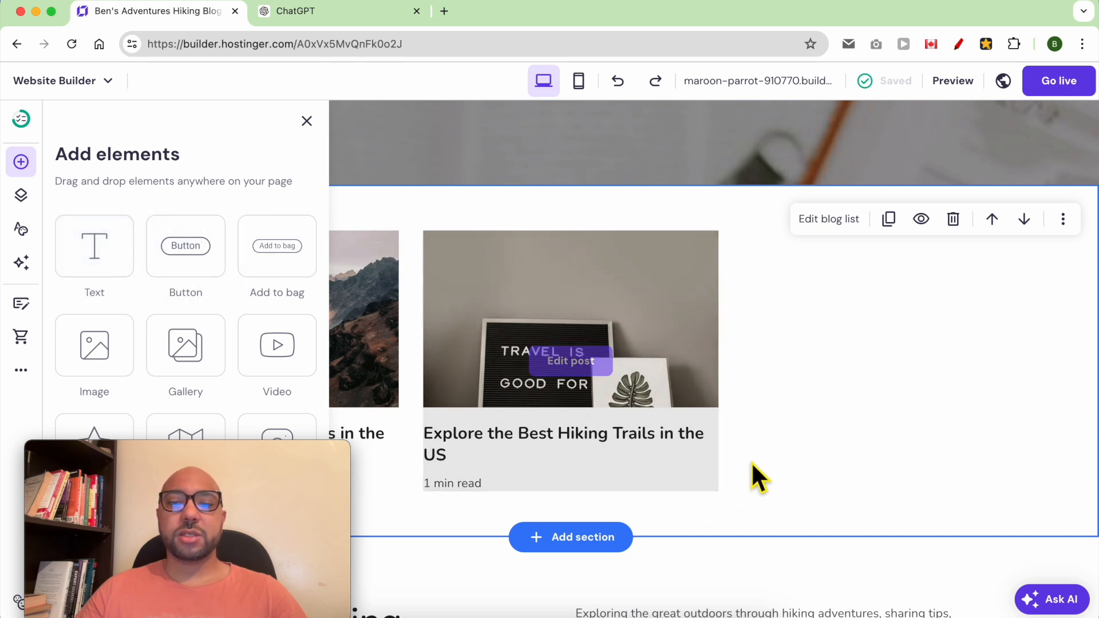
pyautogui.click(752, 462)
pyautogui.click(583, 539)
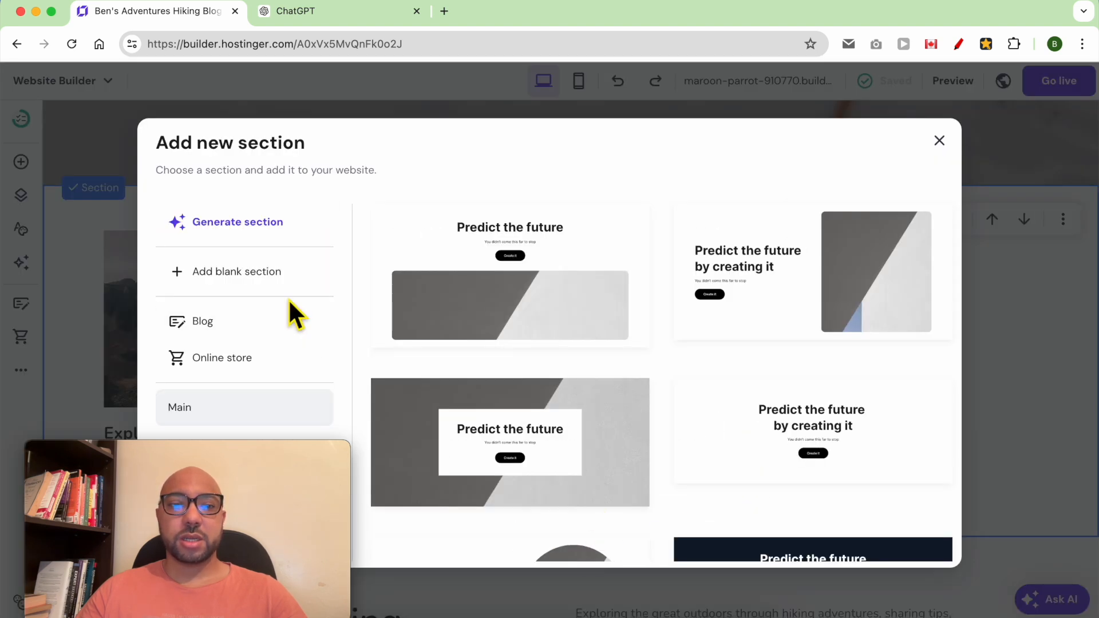
pyautogui.click(265, 284)
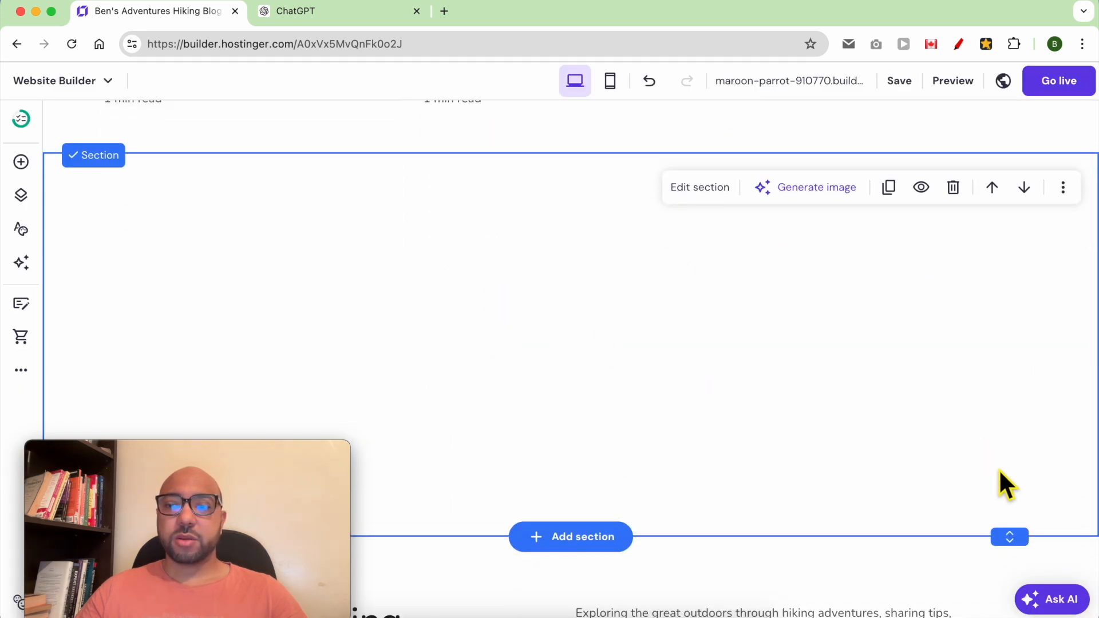
pyautogui.click(993, 189)
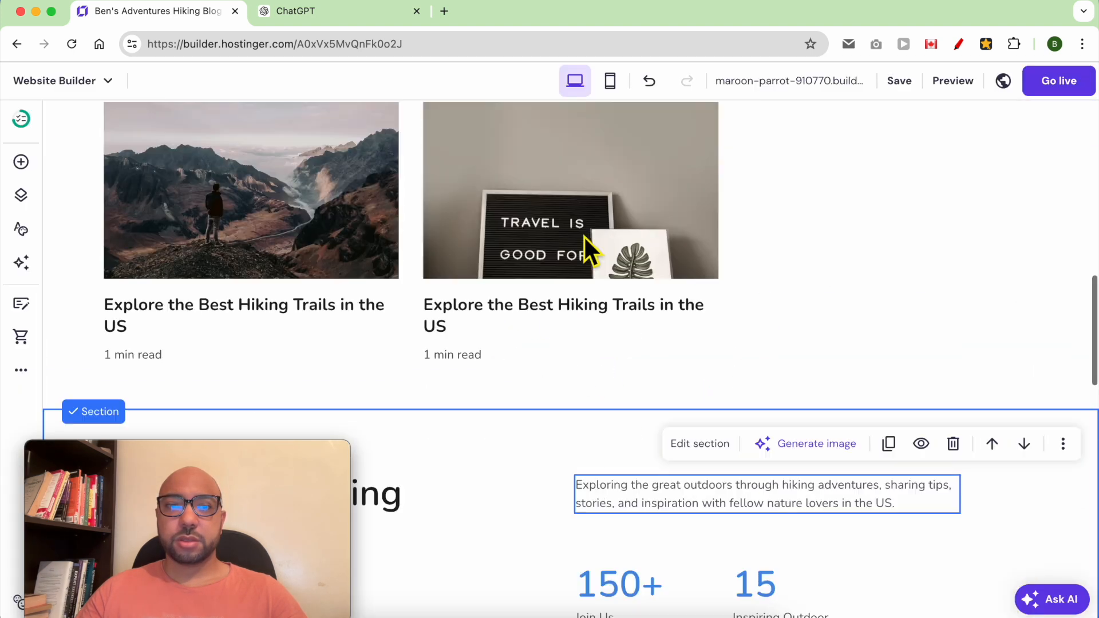
pyautogui.moveTo(1028, 528); pyautogui.dragTo(1024, 229)
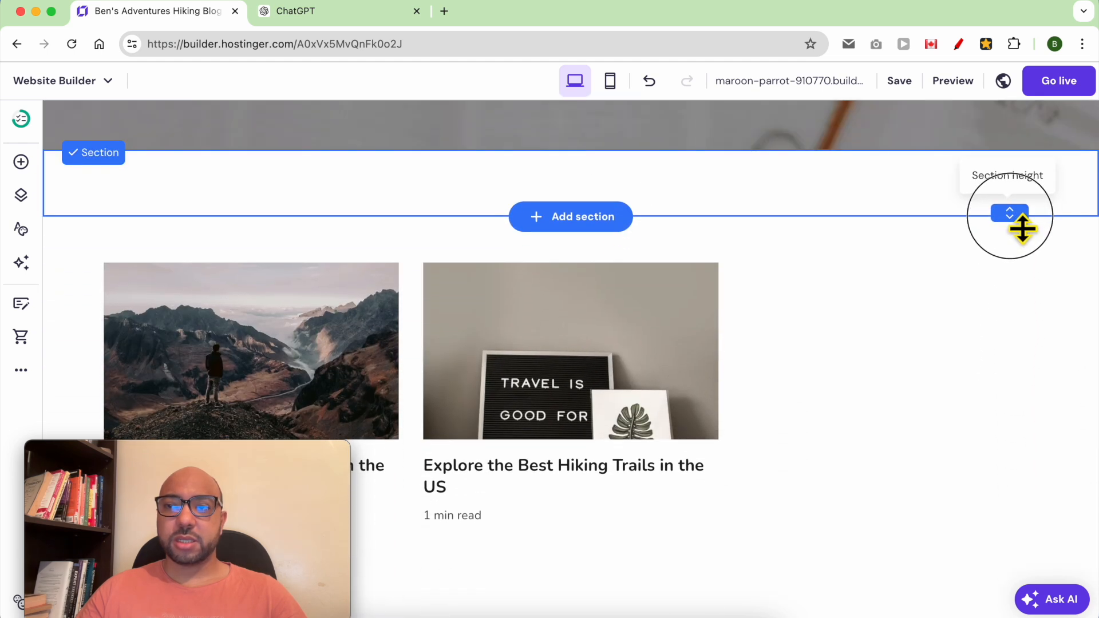
# - Place a text element in the new section reading 'Latest Posts:'
pyautogui.click(21, 165)
pyautogui.moveTo(95, 250); pyautogui.dragTo(473, 189)
pyautogui.scroll(5, 473, 192)
pyautogui.scroll(-2, 602, 501)
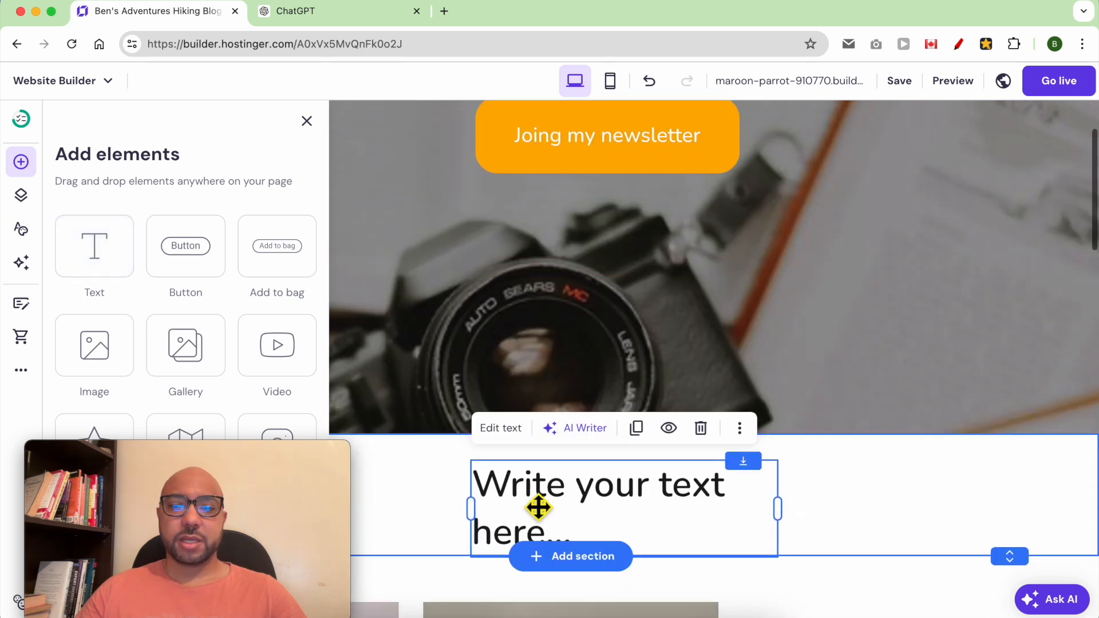
pyautogui.click(540, 534)
pyautogui.doubleClick(535, 534)
pyautogui.write('Latest Posts:')
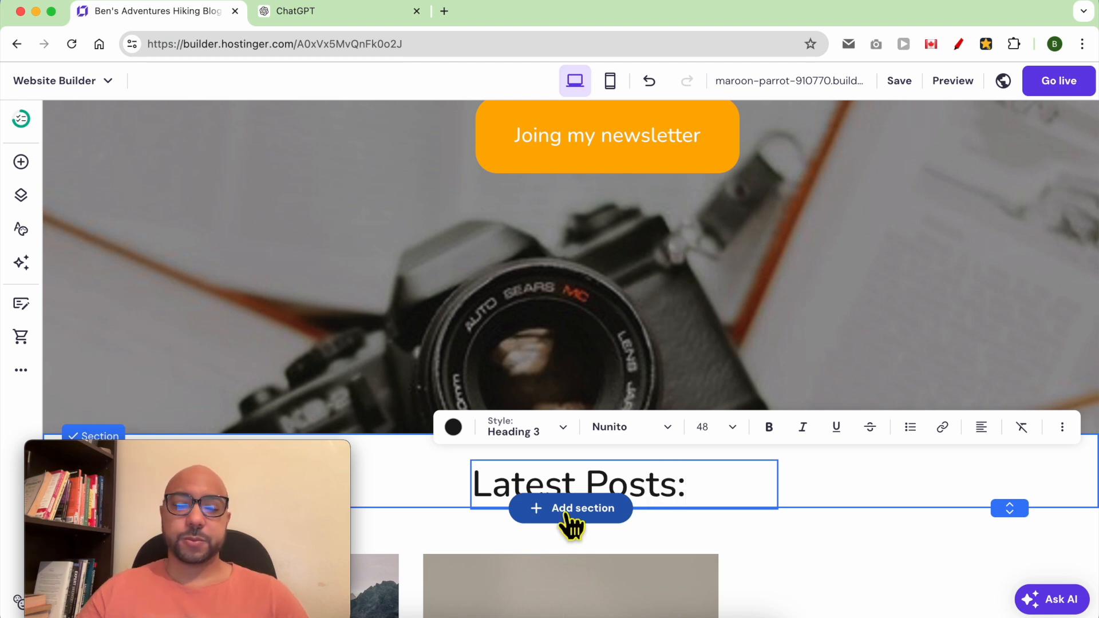
pyautogui.scroll(-3, 569, 523)
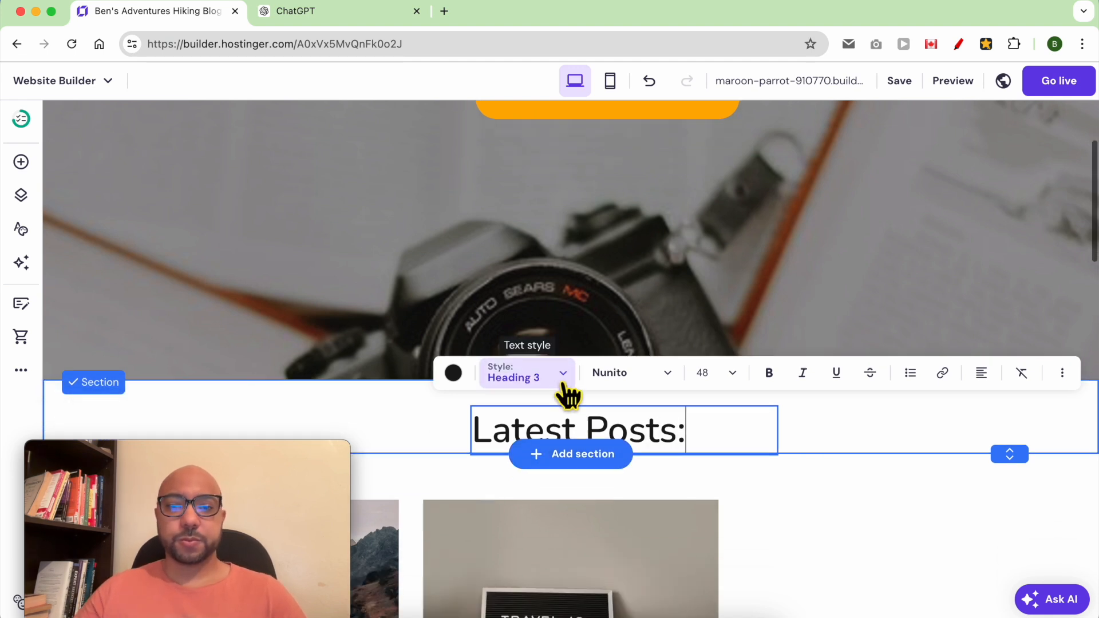
pyautogui.press('Escape')
pyautogui.scroll(-3, 791, 433)
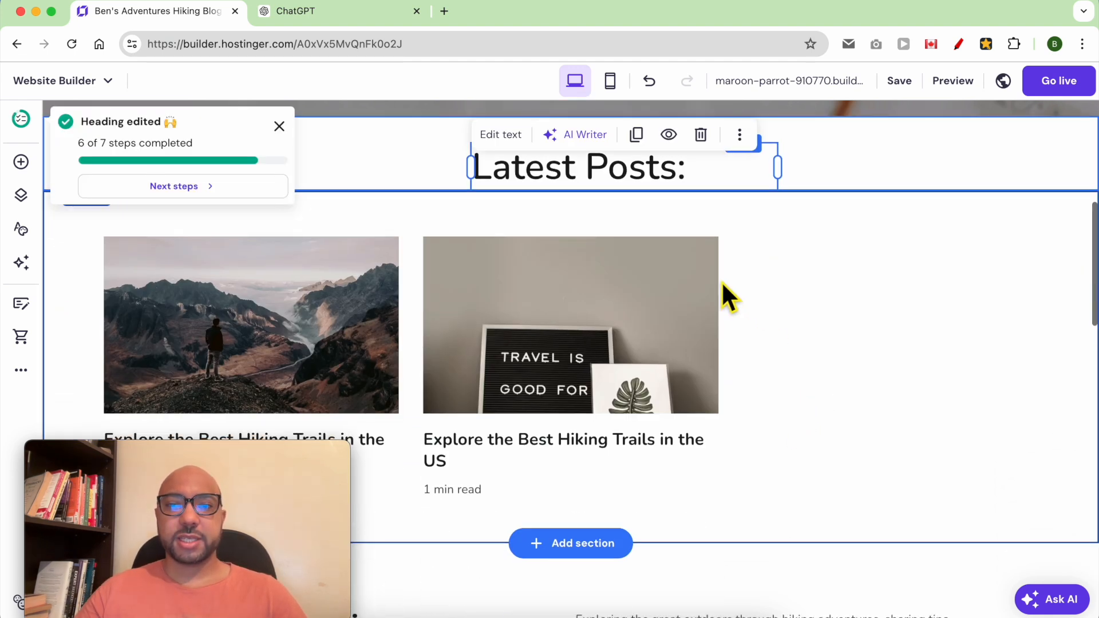
pyautogui.click(858, 281)
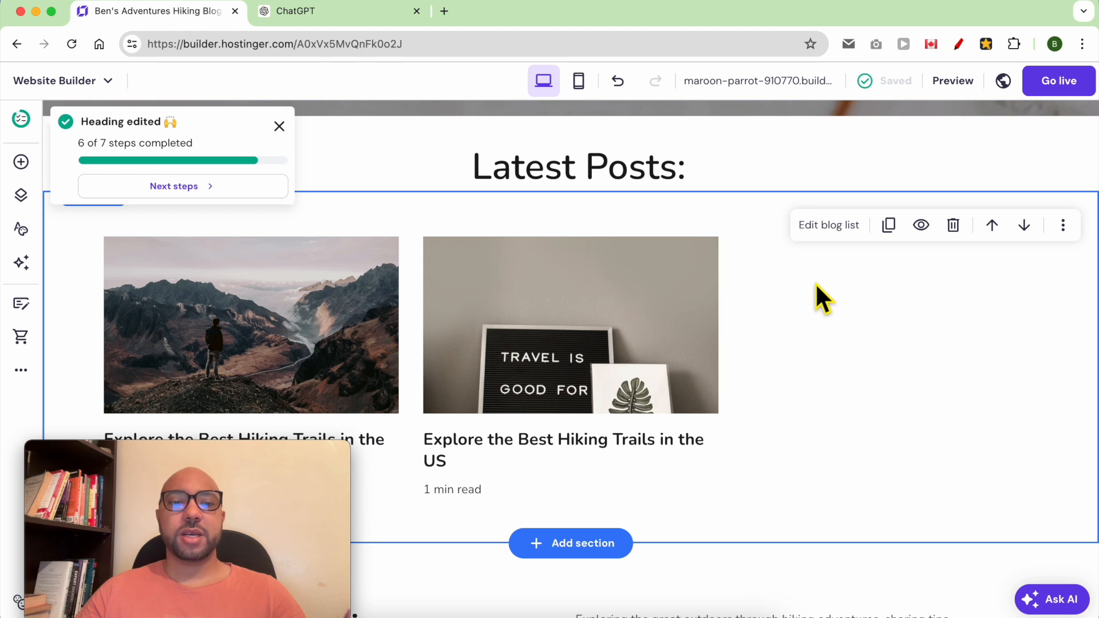
# - Delete the Passionate Hiking Enthusiast section
pyautogui.scroll(-6, 492, 384)
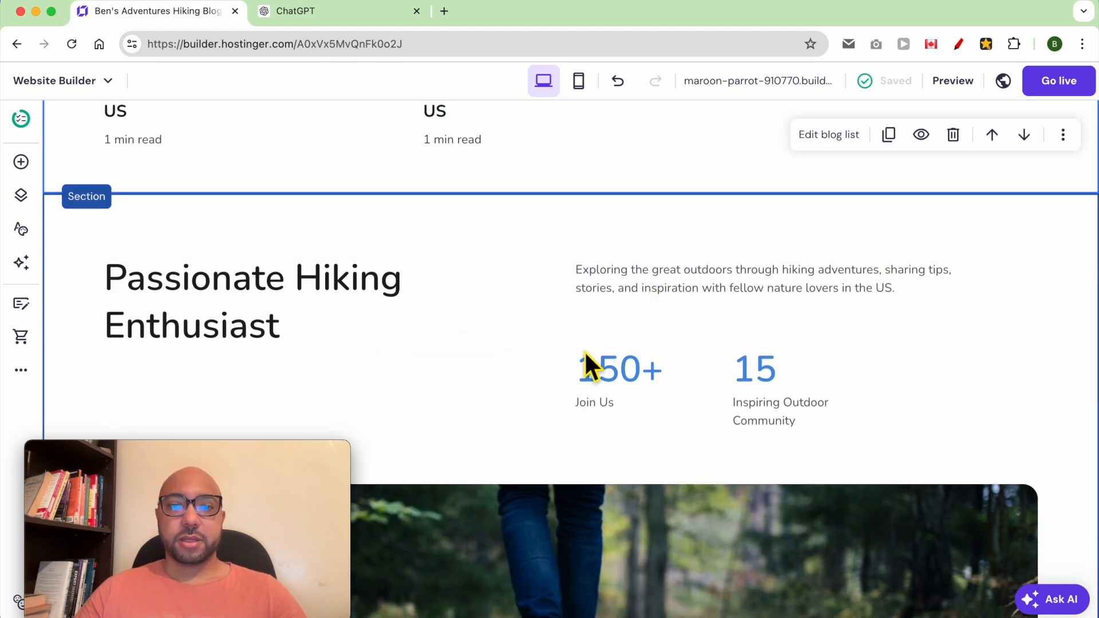
pyautogui.scroll(-4, 539, 368)
pyautogui.scroll(-2, 546, 376)
pyautogui.scroll(4, 544, 378)
pyautogui.scroll(2, 520, 338)
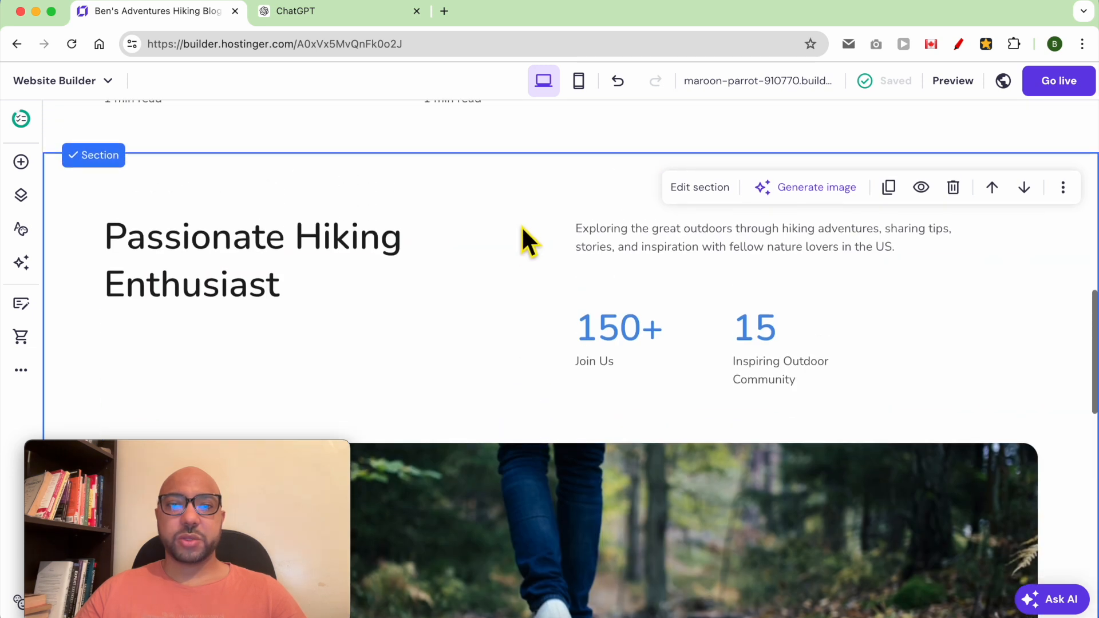
pyautogui.click(953, 188)
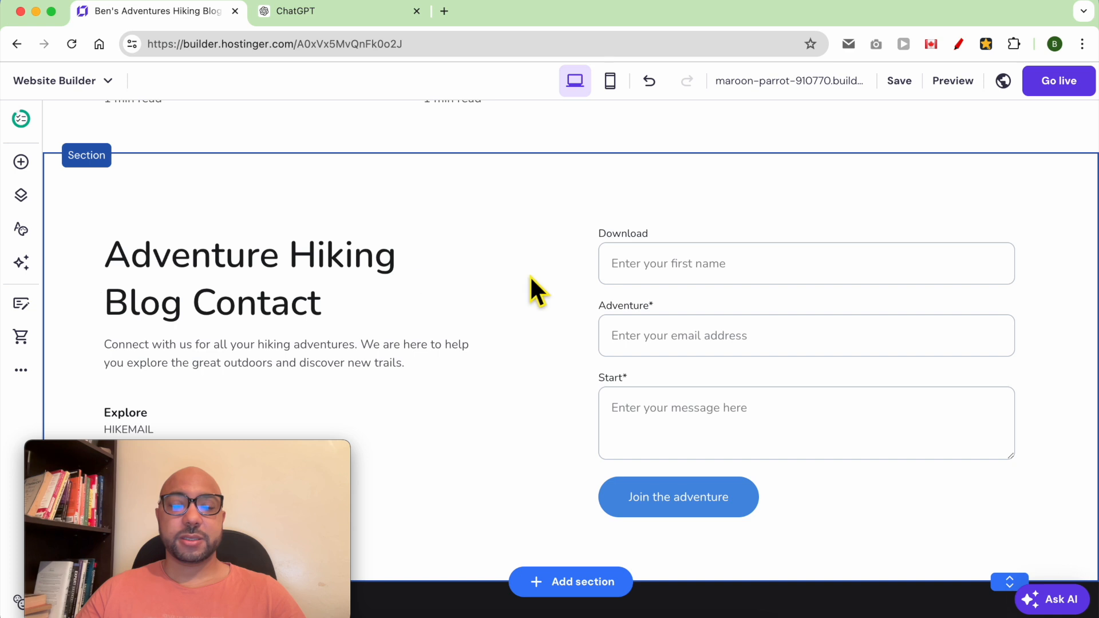
pyautogui.moveTo(207, 459)
pyautogui.moveTo(208, 458); pyautogui.dragTo(957, 455)
# - Retitle the contact heading 'Contact me' with intro 'Connect with me using this form:'
pyautogui.doubleClick(229, 275)
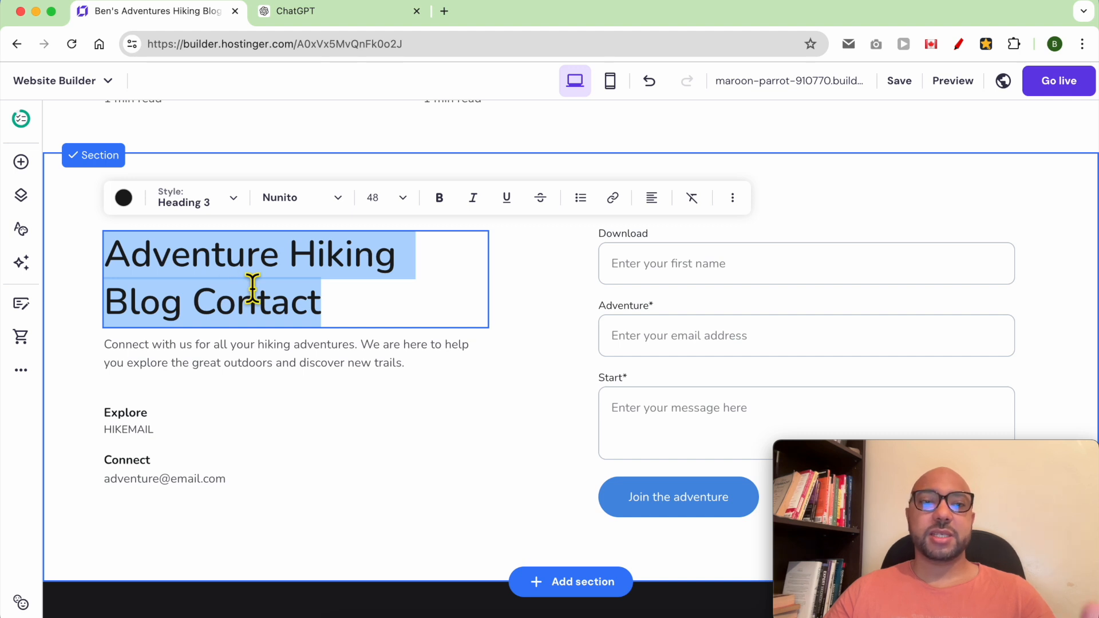
pyautogui.write('C')
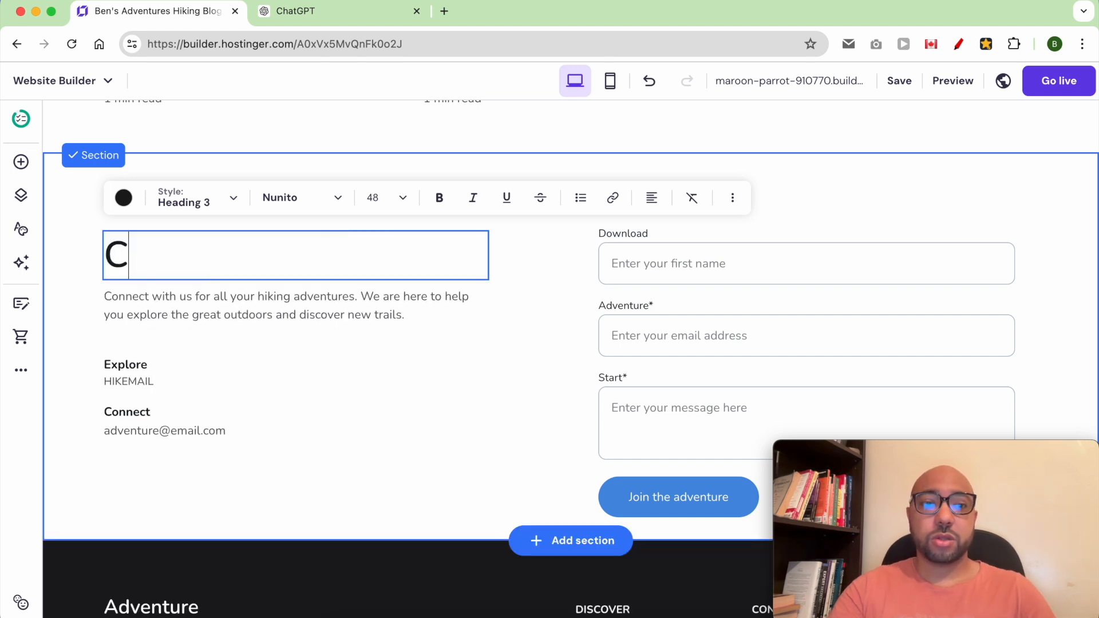
pyautogui.write('ontact me')
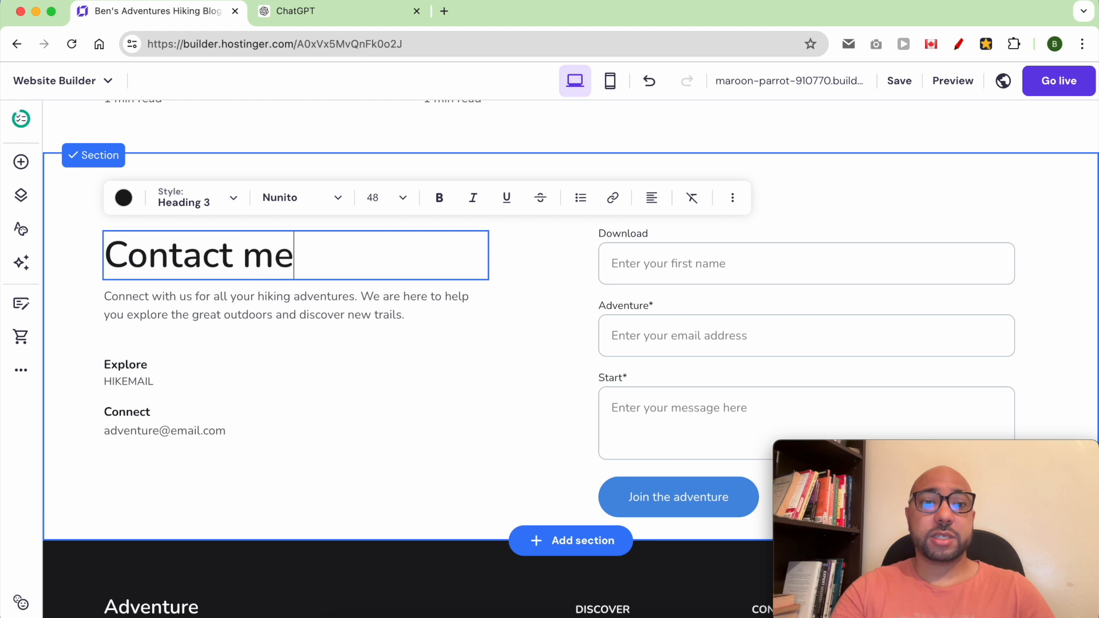
pyautogui.click(185, 317)
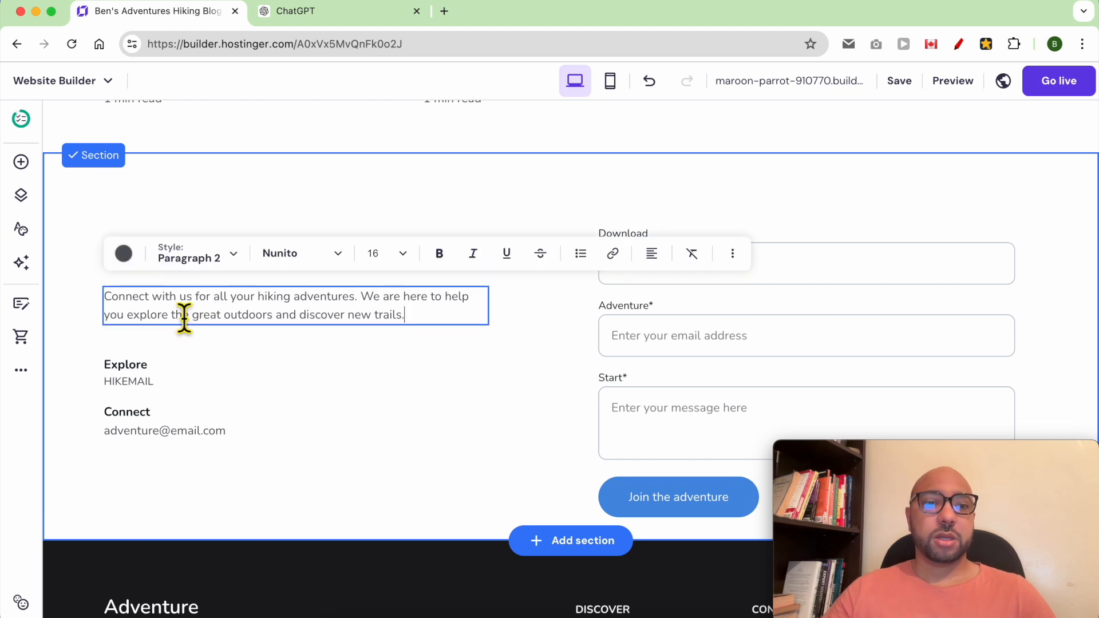
pyautogui.press('super+a')
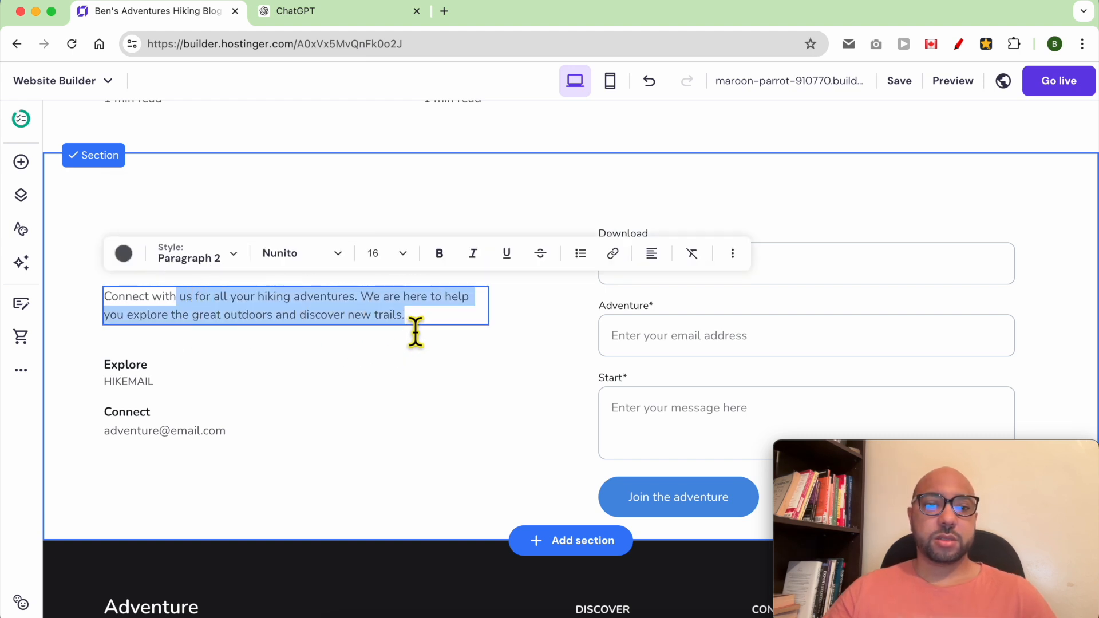
pyautogui.write('Connect with me using this form:')
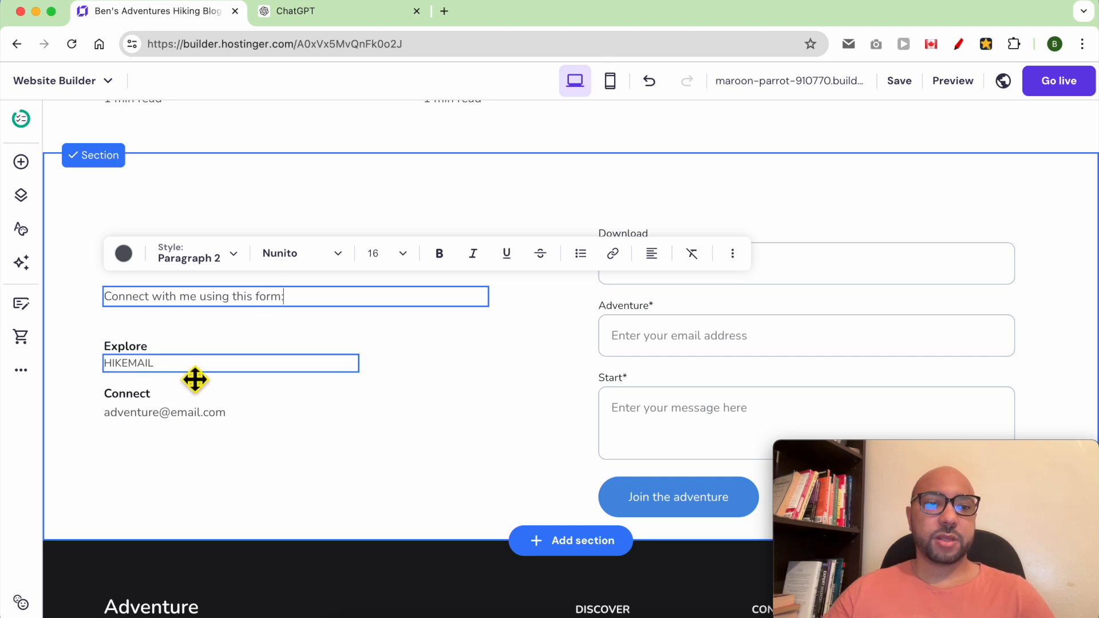
# - Delete the HIKEMAIL and Explore texts and move the Connect label and email up
pyautogui.doubleClick(196, 379)
pyautogui.click(257, 374)
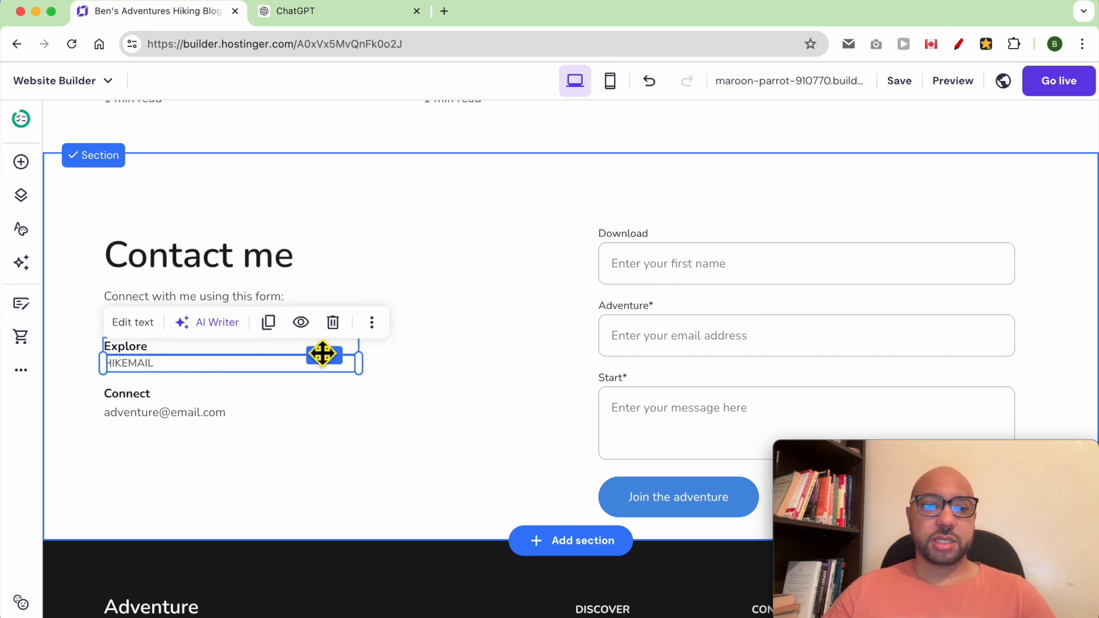
pyautogui.click(332, 323)
pyautogui.click(281, 350)
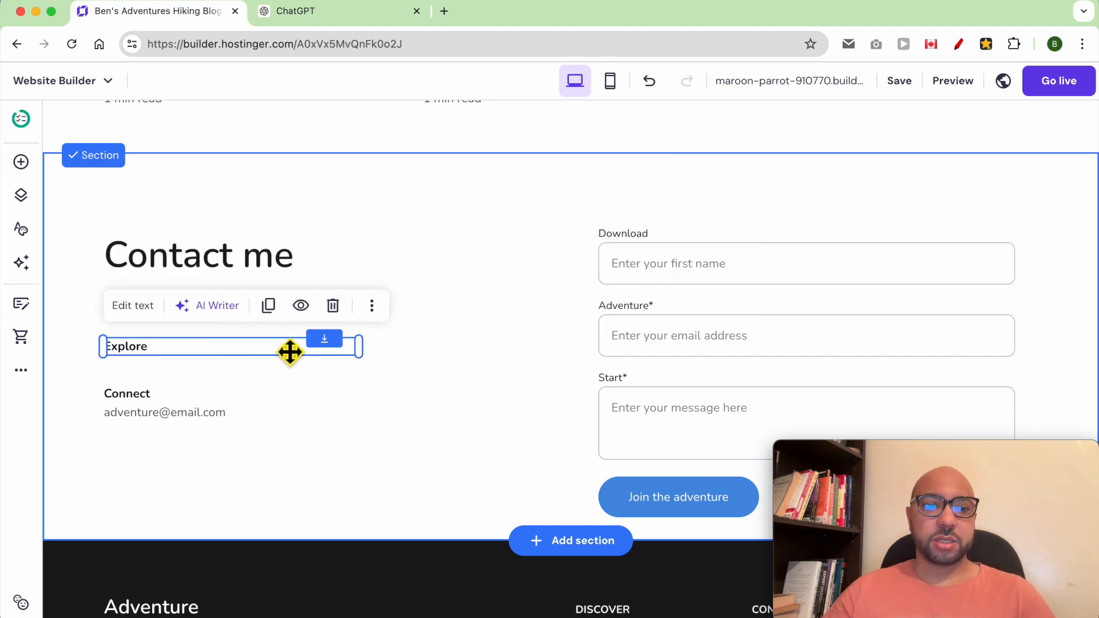
pyautogui.click(330, 305)
pyautogui.click(204, 419)
pyautogui.moveTo(157, 438); pyautogui.dragTo(131, 395)
pyautogui.moveTo(131, 395); pyautogui.dragTo(133, 321)
# - Rename the Connect label to 'My email:' and replace the address with the owner's email
pyautogui.doubleClick(143, 326)
pyautogui.write('My email:')
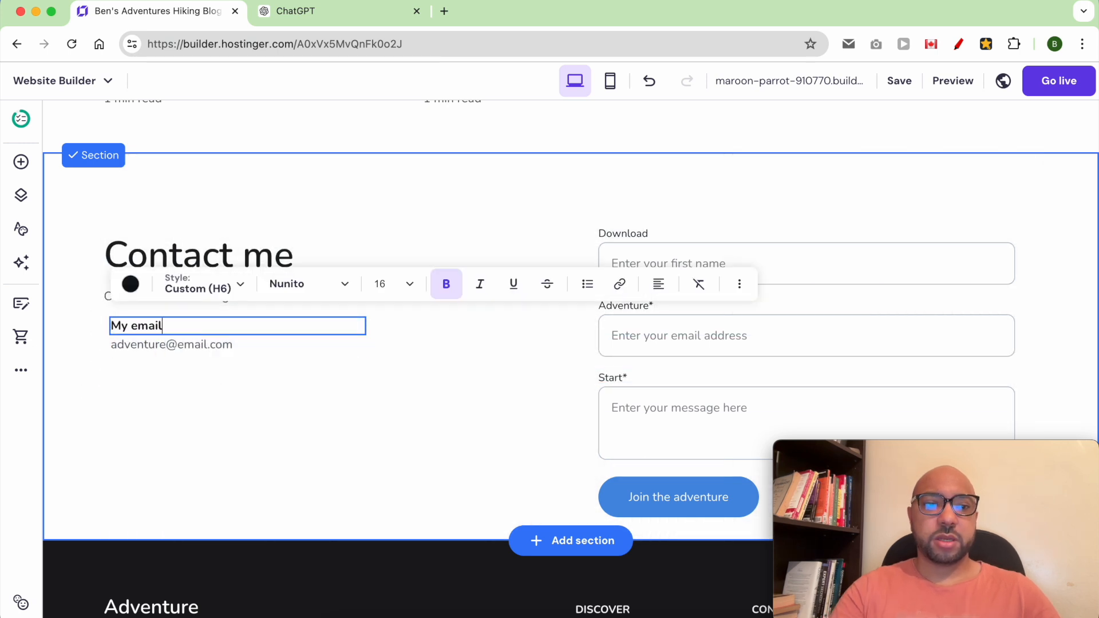
pyautogui.press('Escape')
pyautogui.doubleClick(137, 344)
pyautogui.write('ben')
pyautogui.doubleClick(152, 344)
pyautogui.write('bensexperience')
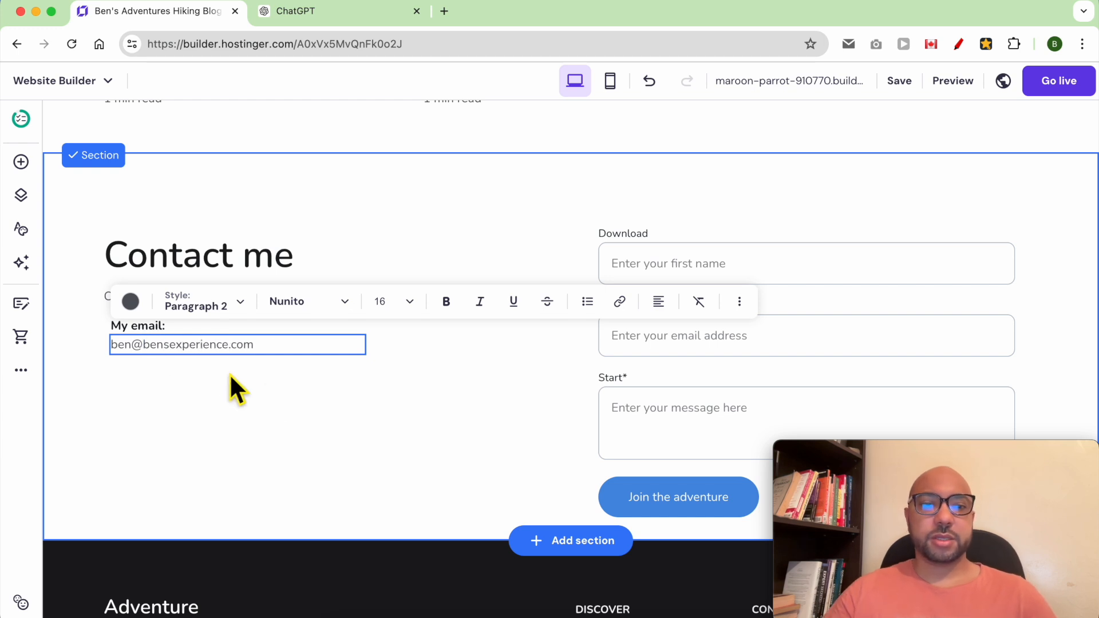
pyautogui.press('Escape')
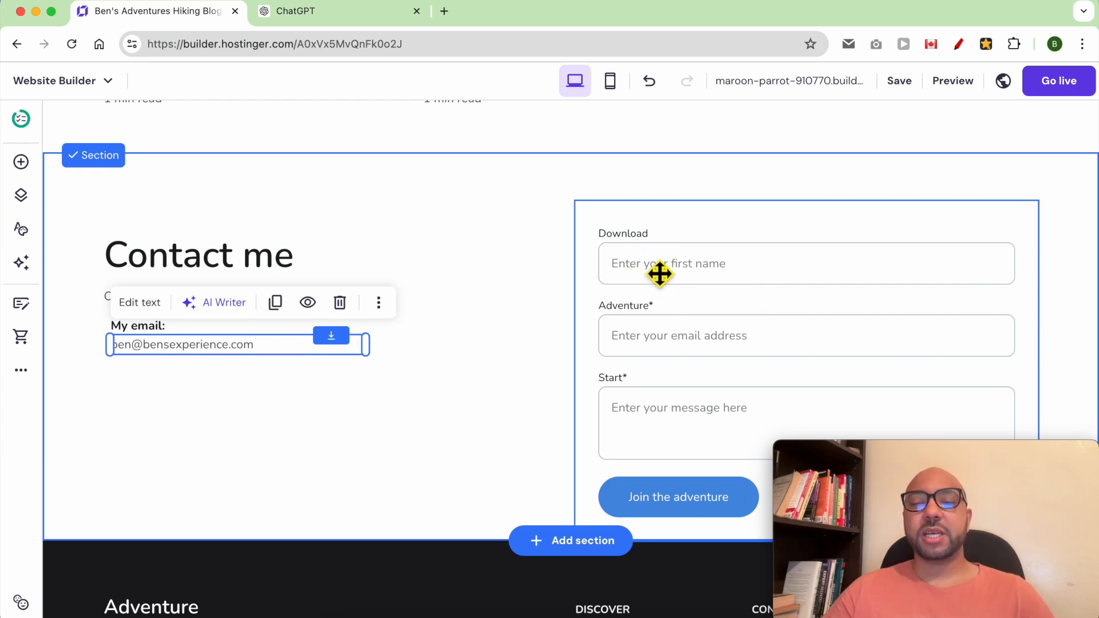
pyautogui.click(706, 278)
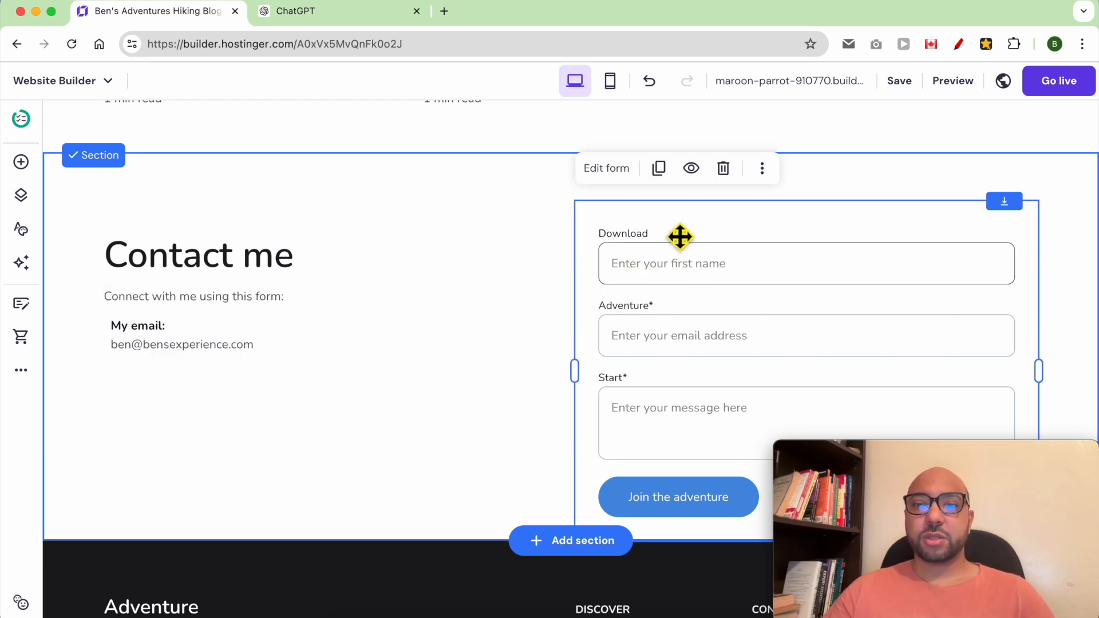
# - Rename the first form field to Name with placeholder 'Enter your name'
pyautogui.click(609, 172)
pyautogui.moveTo(897, 452); pyautogui.dragTo(128, 446)
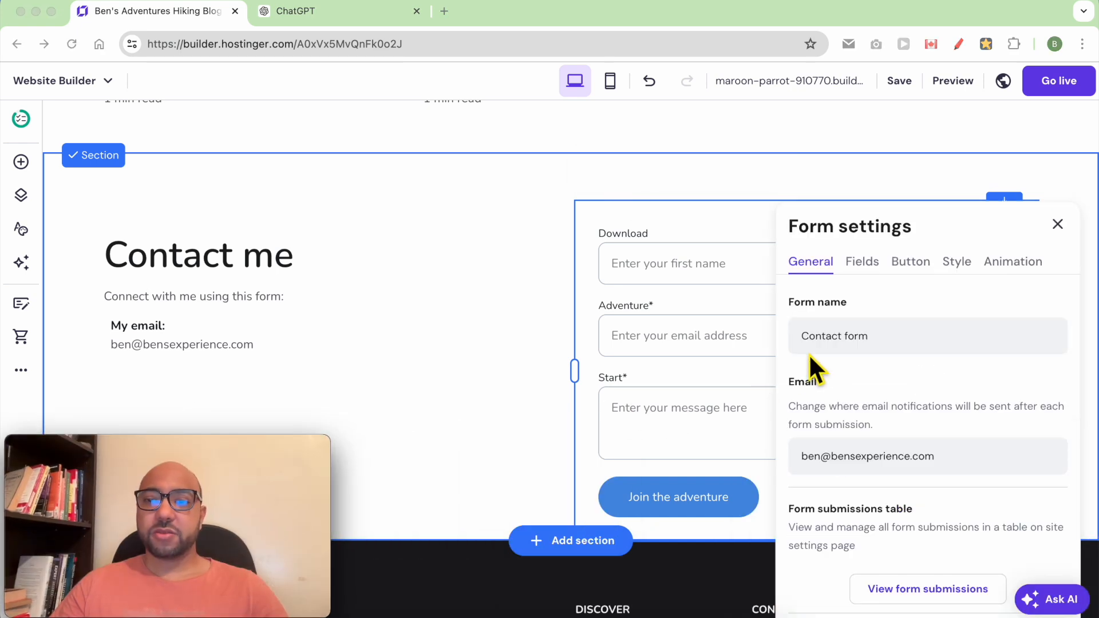
pyautogui.click(868, 267)
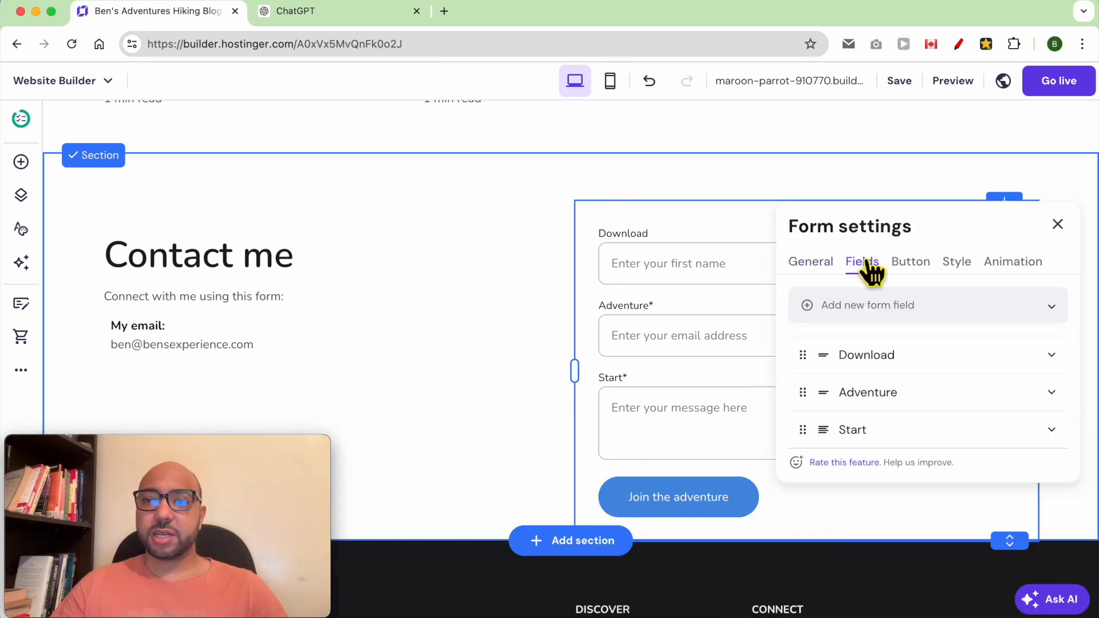
pyautogui.click(1055, 362)
pyautogui.doubleClick(912, 447)
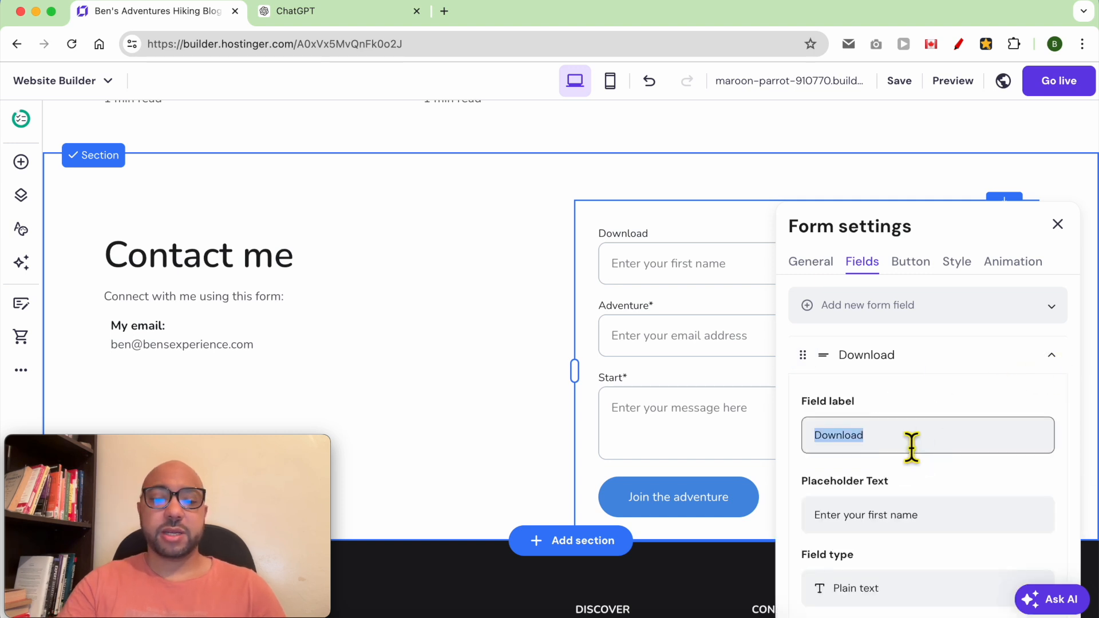
pyautogui.write('Fir')
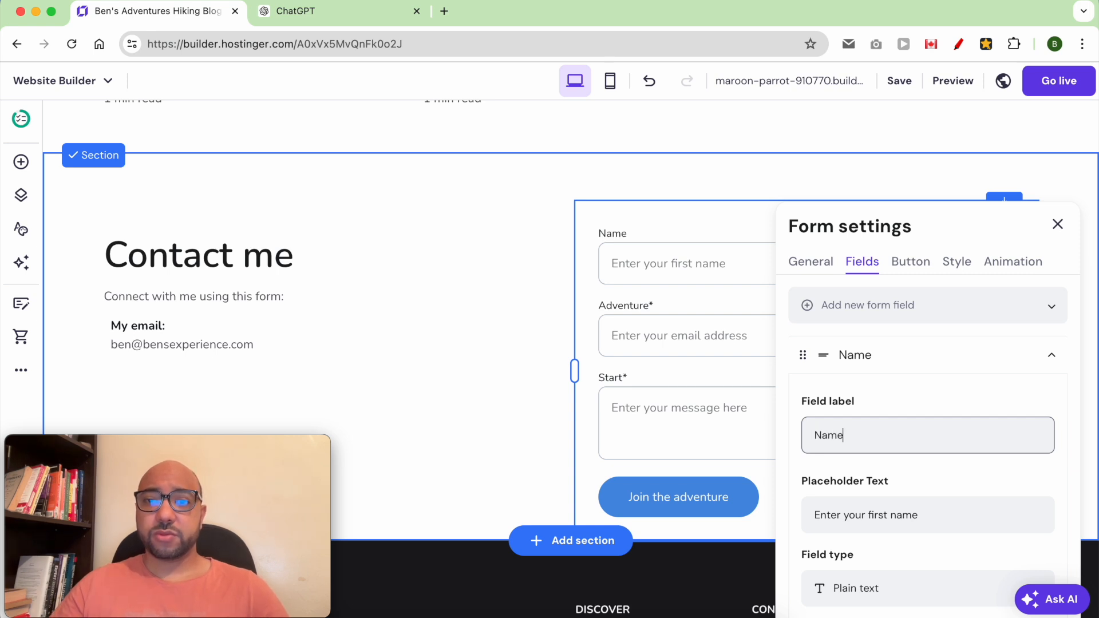
pyautogui.doubleClick(888, 522)
pyautogui.press('BackSpace')
pyautogui.press('BackSpace')
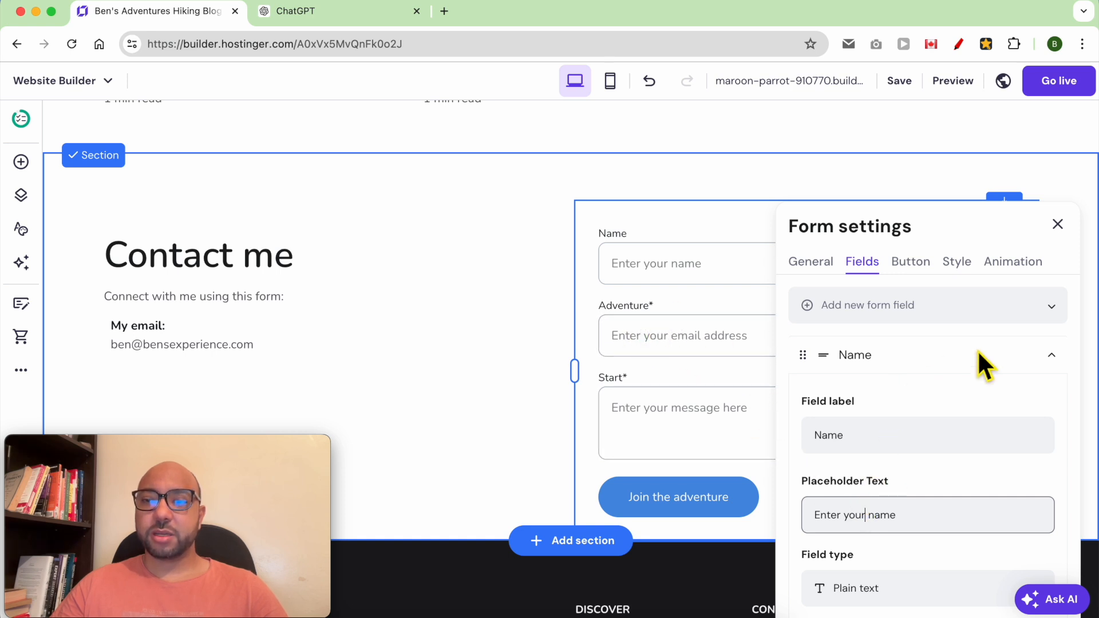
pyautogui.click(1052, 357)
# - Relabel the other form fields 'Your email address' and 'Your message'
pyautogui.click(1051, 394)
pyautogui.doubleClick(906, 485)
pyautogui.write('Email')
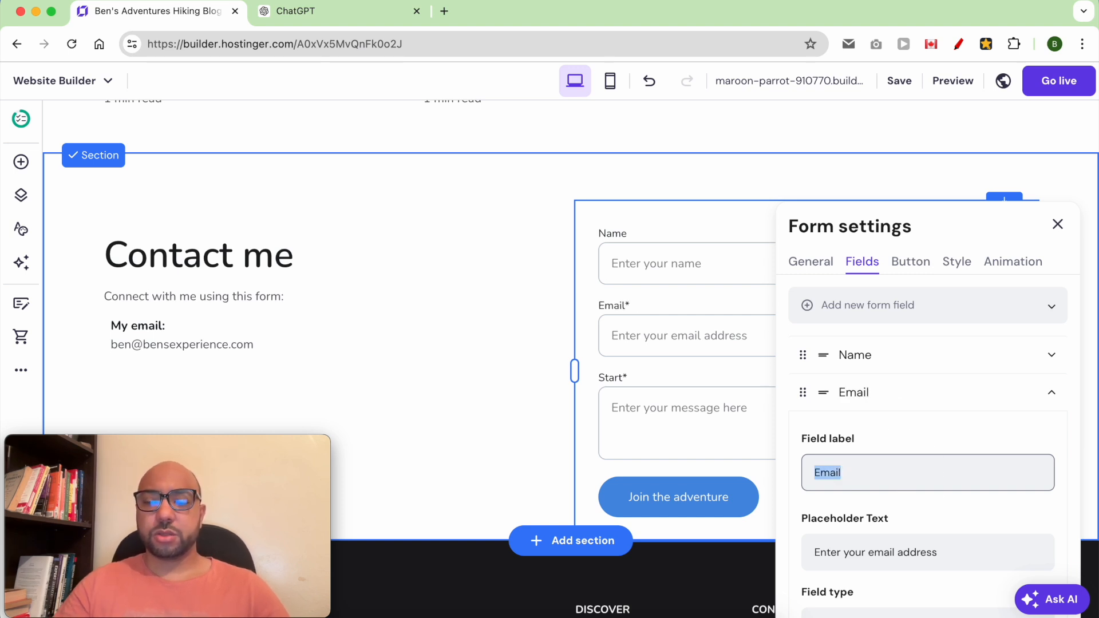
pyautogui.write('Your e')
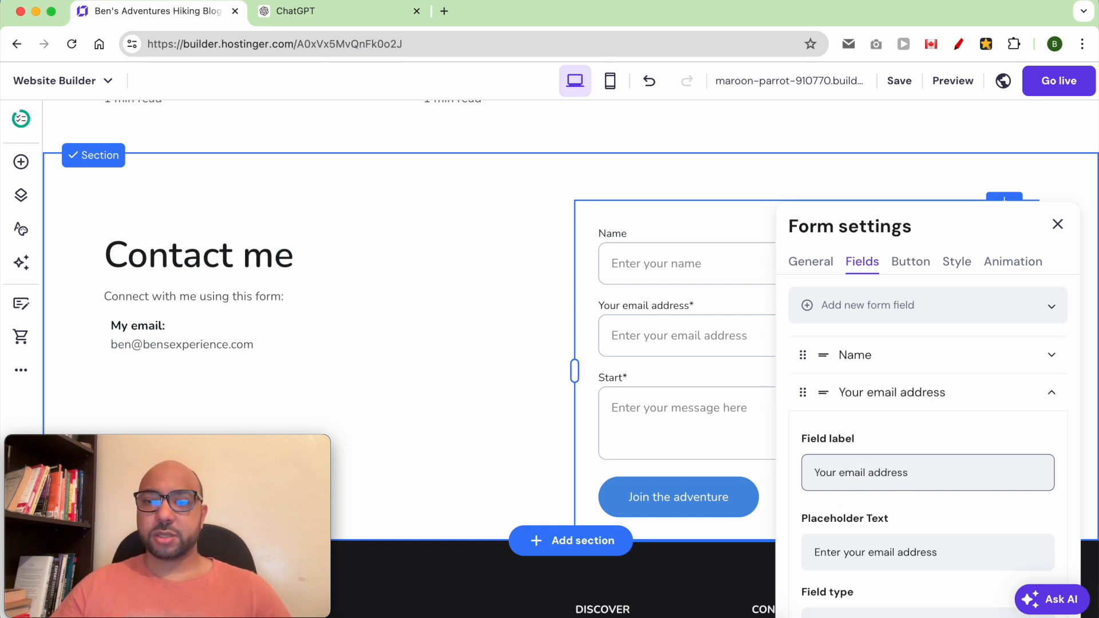
pyautogui.click(1051, 393)
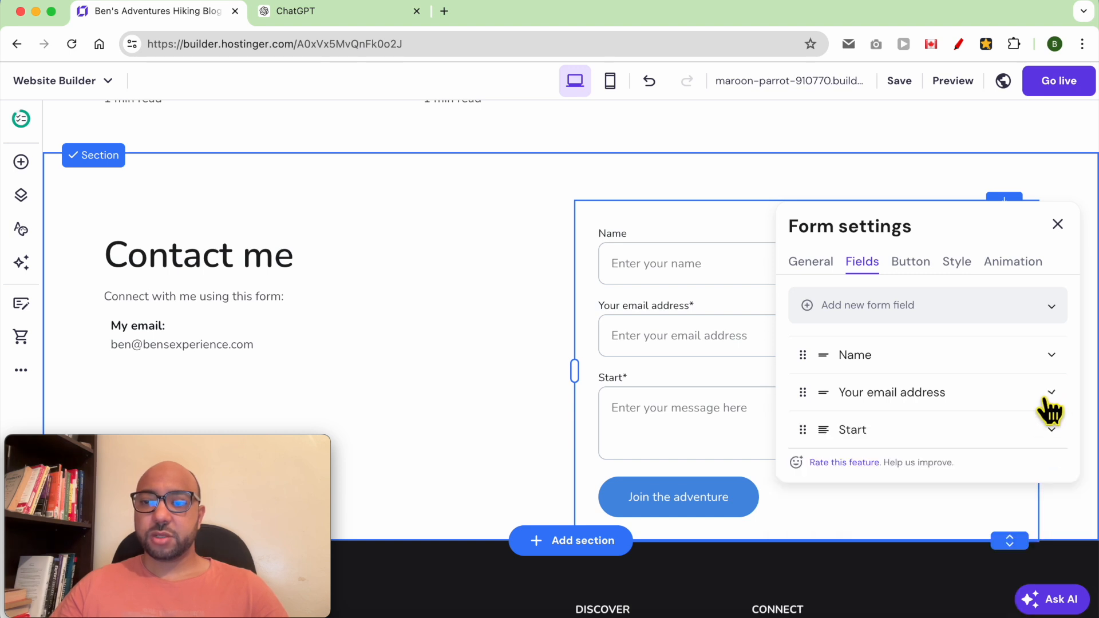
pyautogui.click(1051, 430)
pyautogui.click(909, 512)
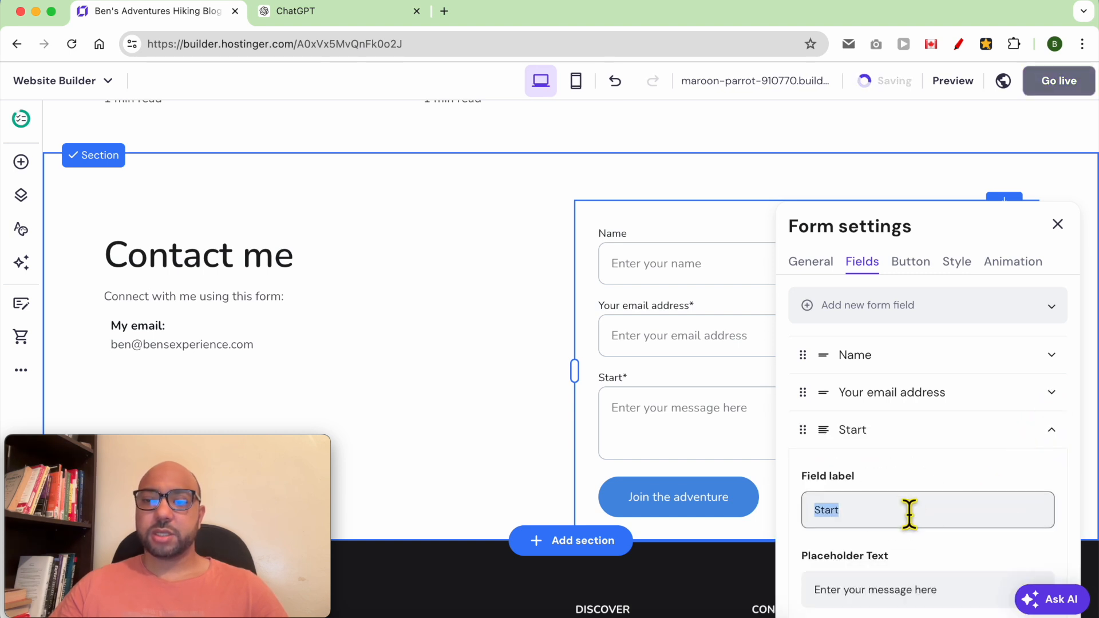
pyautogui.write('Your message')
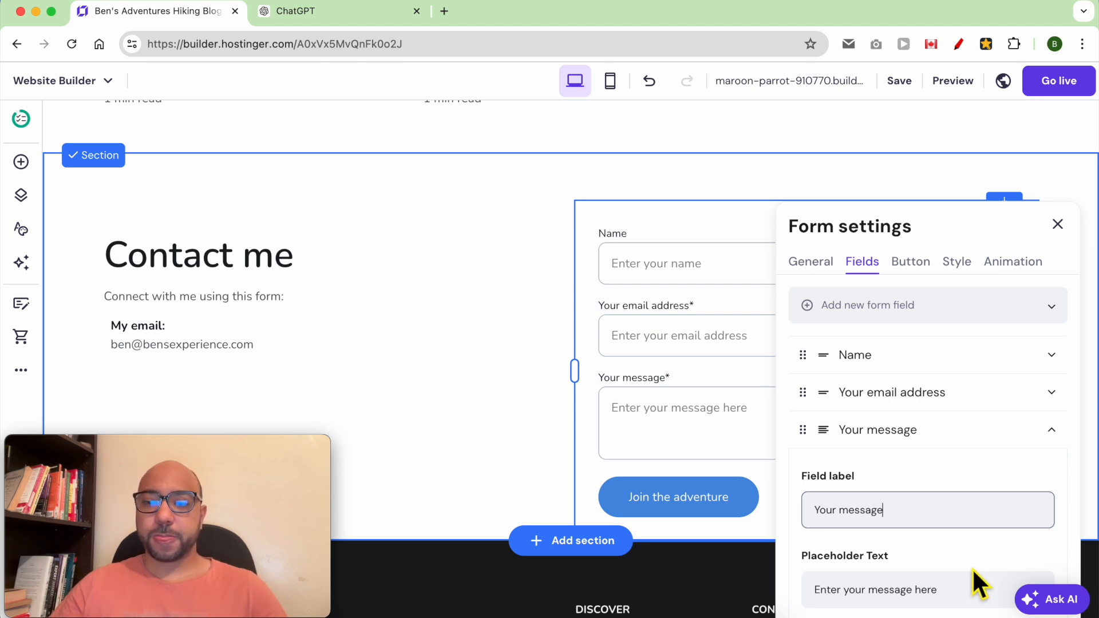
# - Mark the Name field as required
pyautogui.scroll(-2, 977, 538)
pyautogui.click(1051, 344)
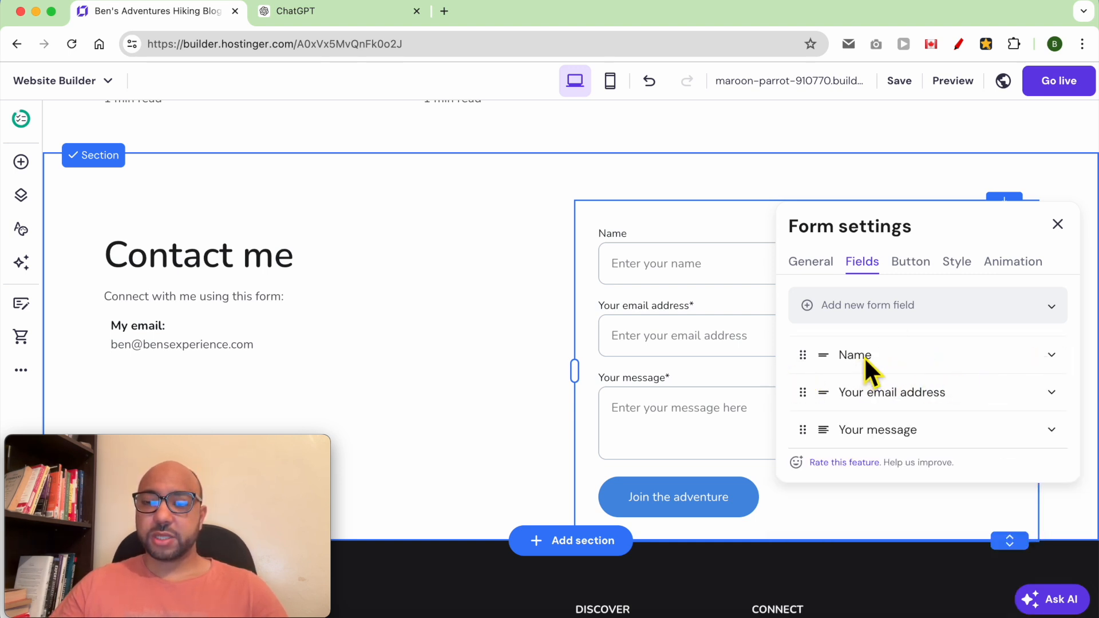
pyautogui.click(1051, 356)
pyautogui.scroll(-3, 962, 422)
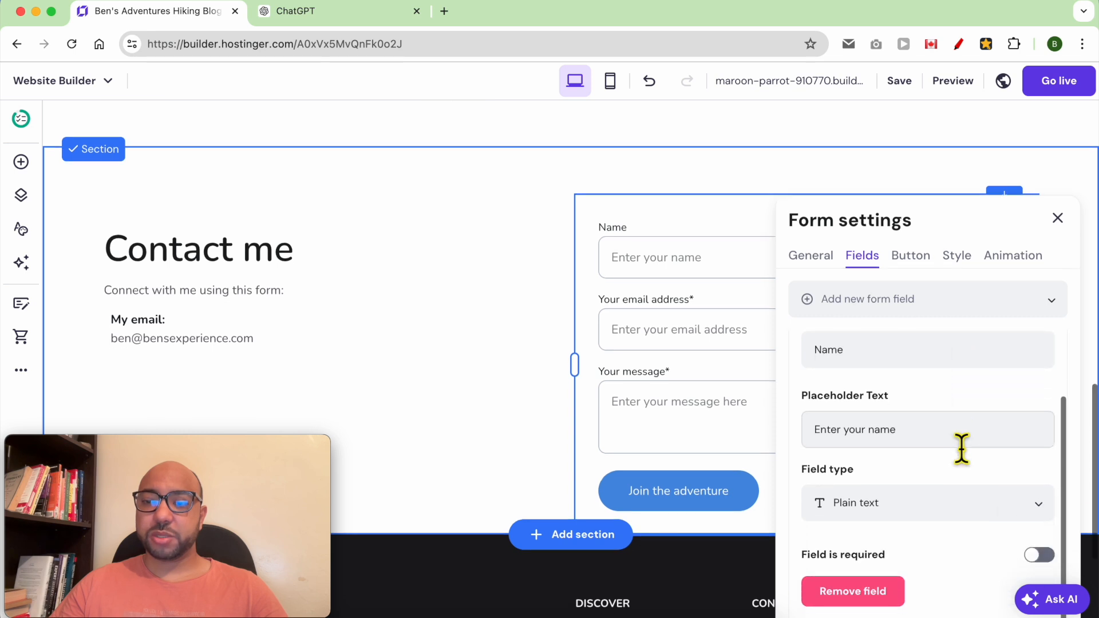
pyautogui.click(1041, 524)
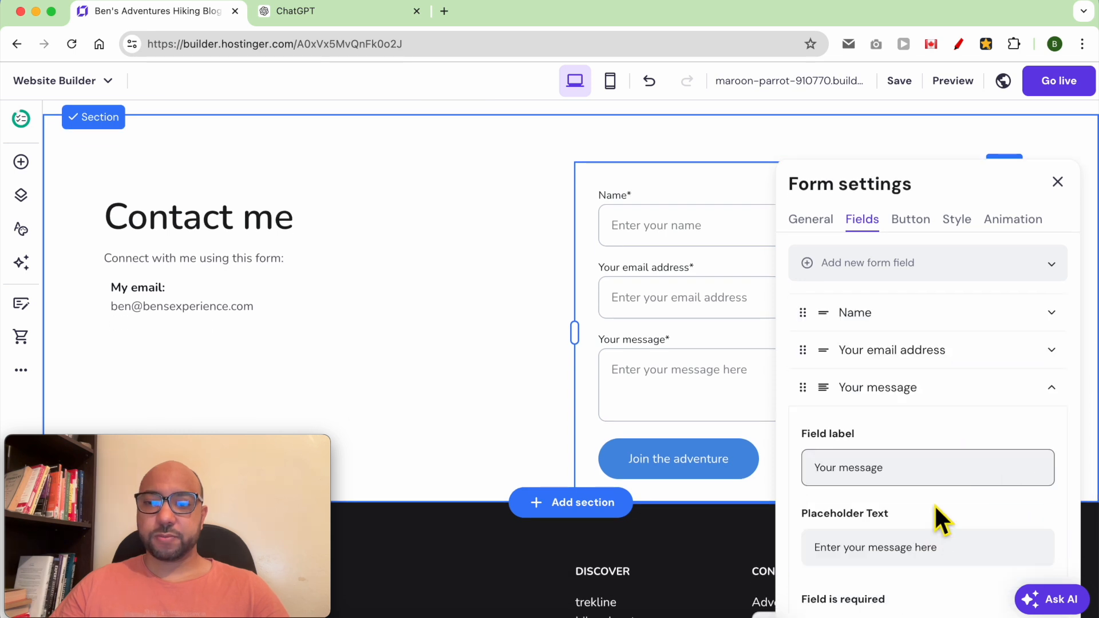
# - Change the submit button text to 'Send your message'
pyautogui.click(912, 223)
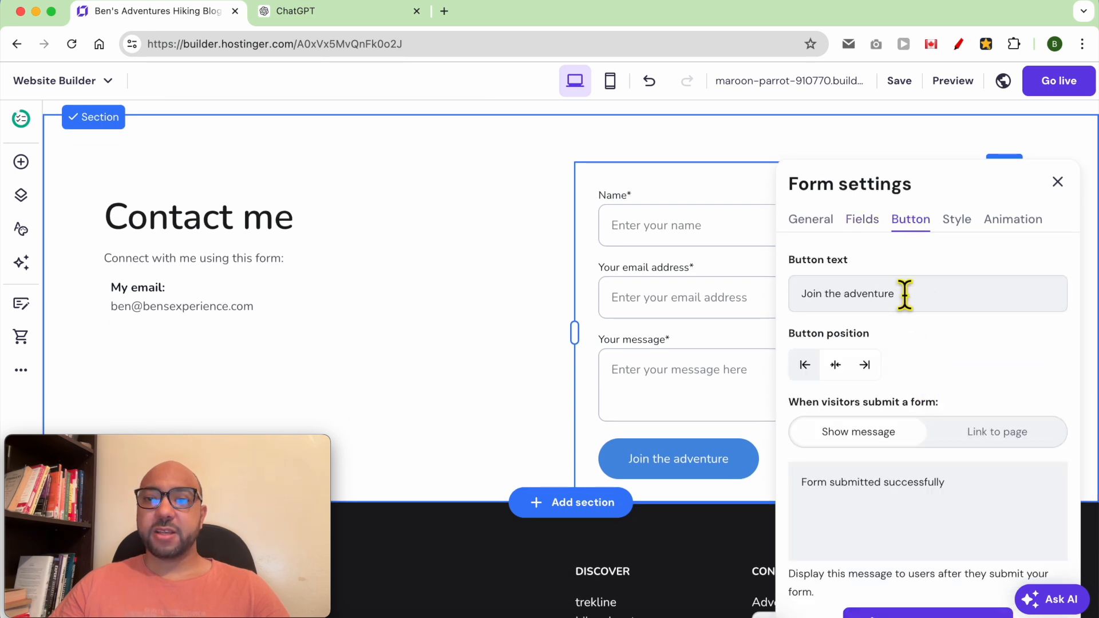
pyautogui.doubleClick(925, 303)
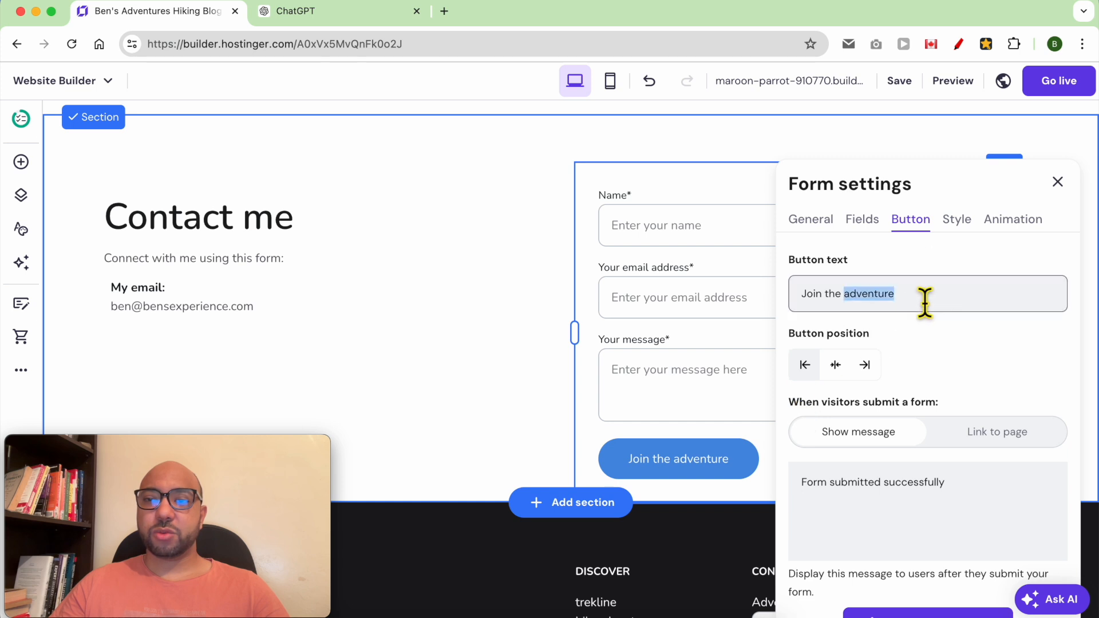
pyautogui.write('Send yo')
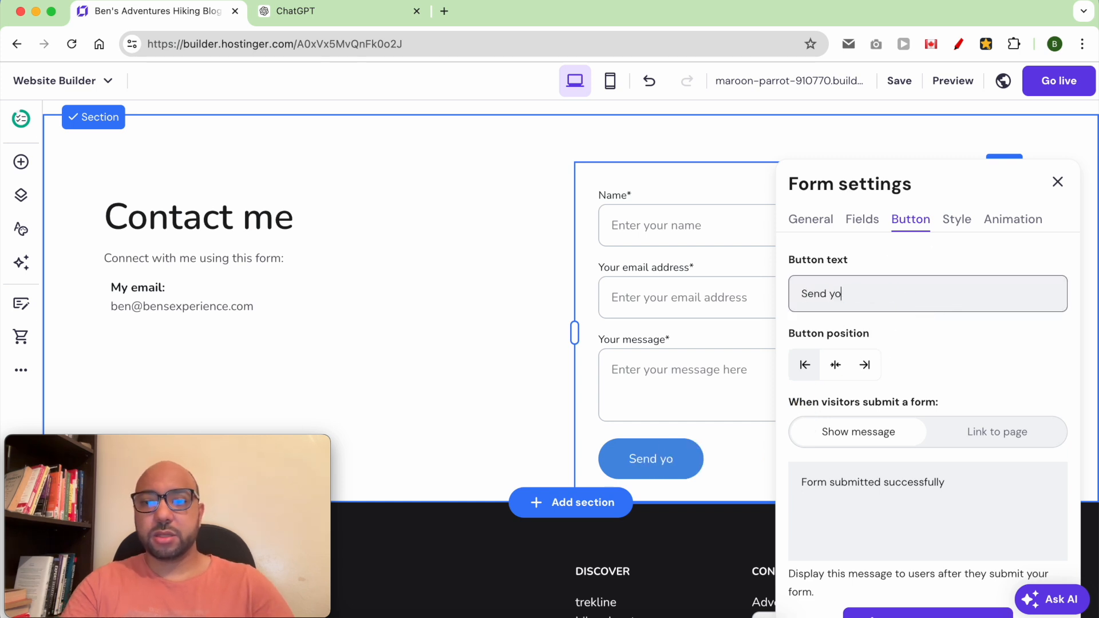
pyautogui.write('ur message')
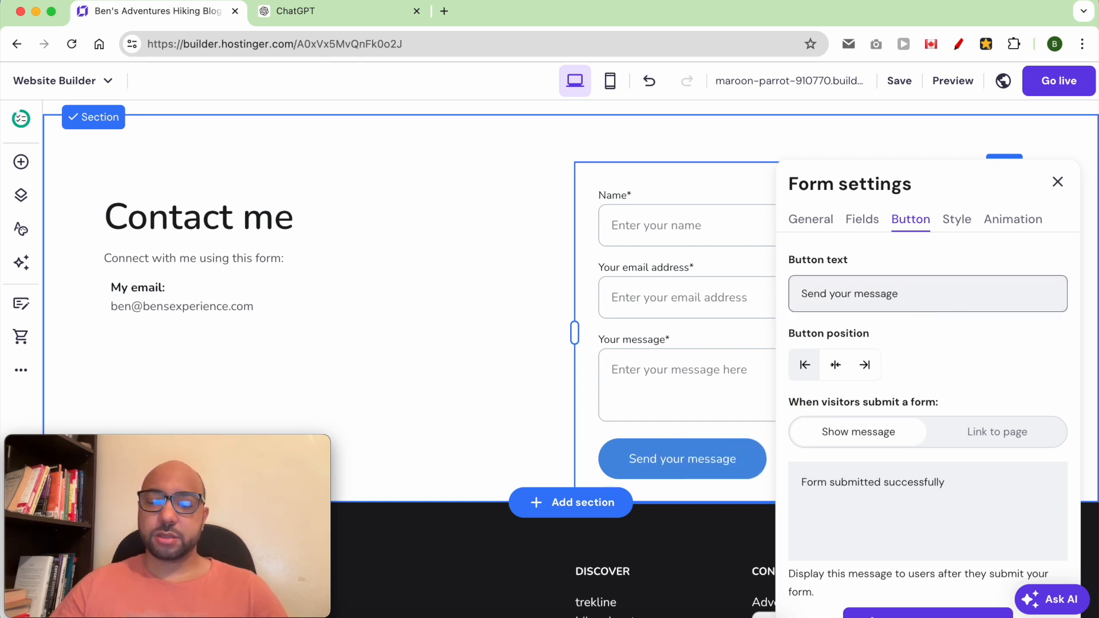
# - Leave the after-submit success message unchanged and close the form settings
pyautogui.tripleClick(903, 513)
pyautogui.moveTo(1003, 513); pyautogui.dragTo(761, 504)
pyautogui.tripleClick(921, 498)
pyautogui.click(953, 497)
pyautogui.click(1003, 400)
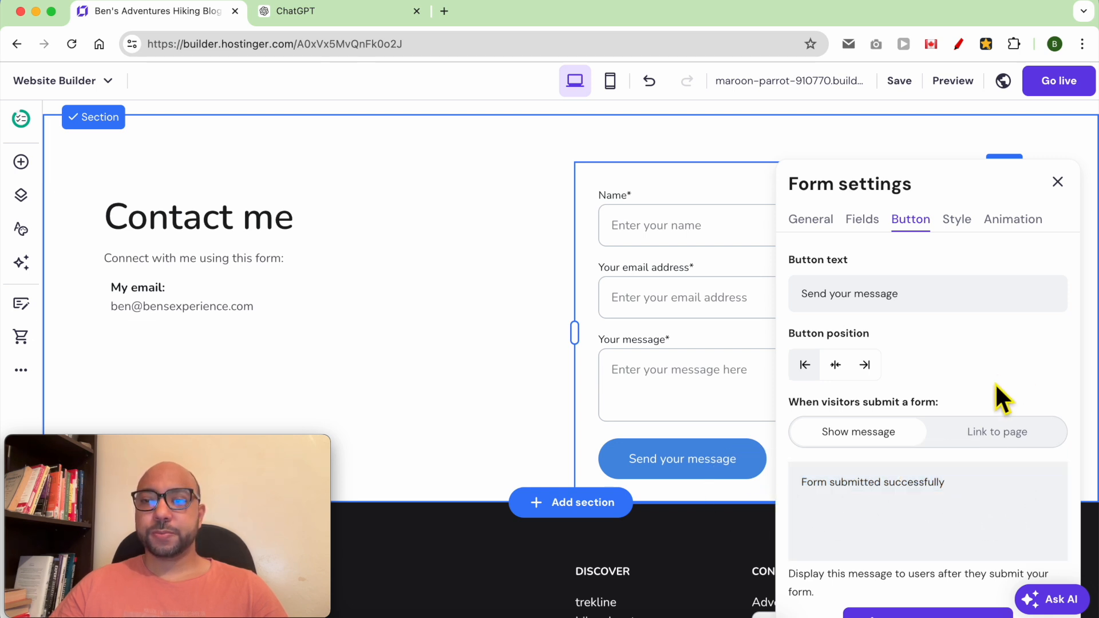
pyautogui.click(1058, 183)
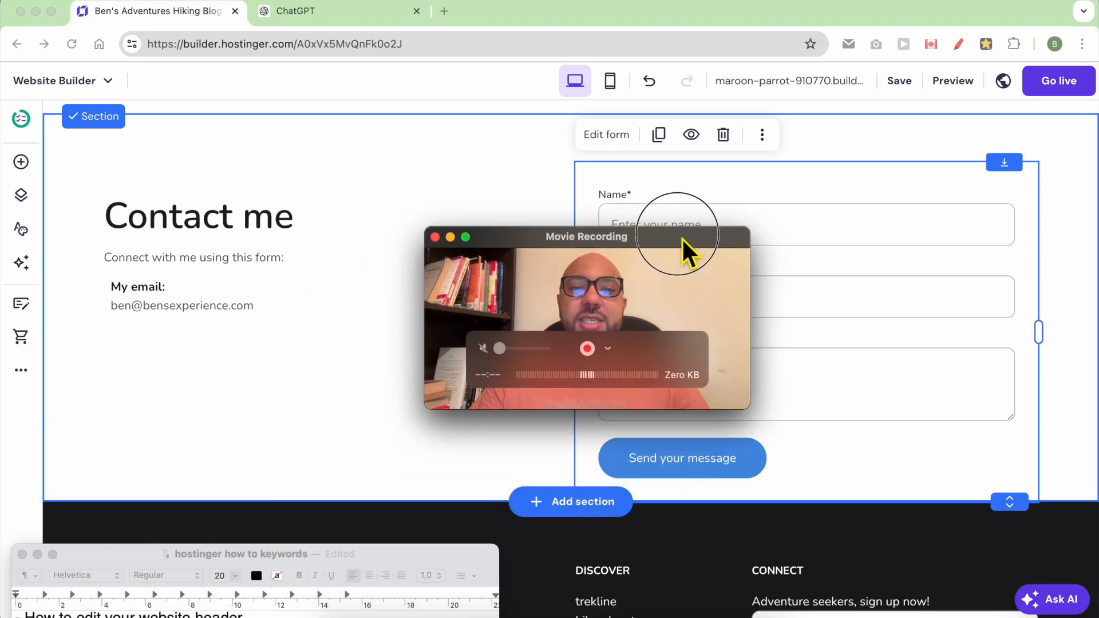
pyautogui.moveTo(677, 239); pyautogui.dragTo(1016, 12)
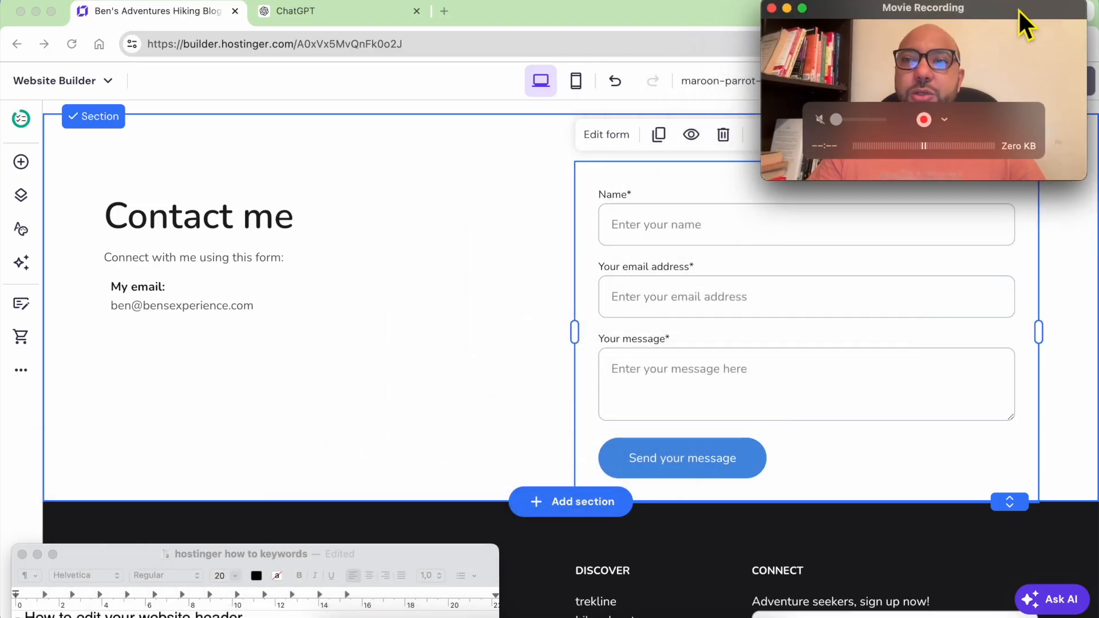
pyautogui.click(506, 20)
# - Rename the footer heading to 'Ben's Adventure', then select the footer's social icons row
pyautogui.scroll(-3, 481, 453)
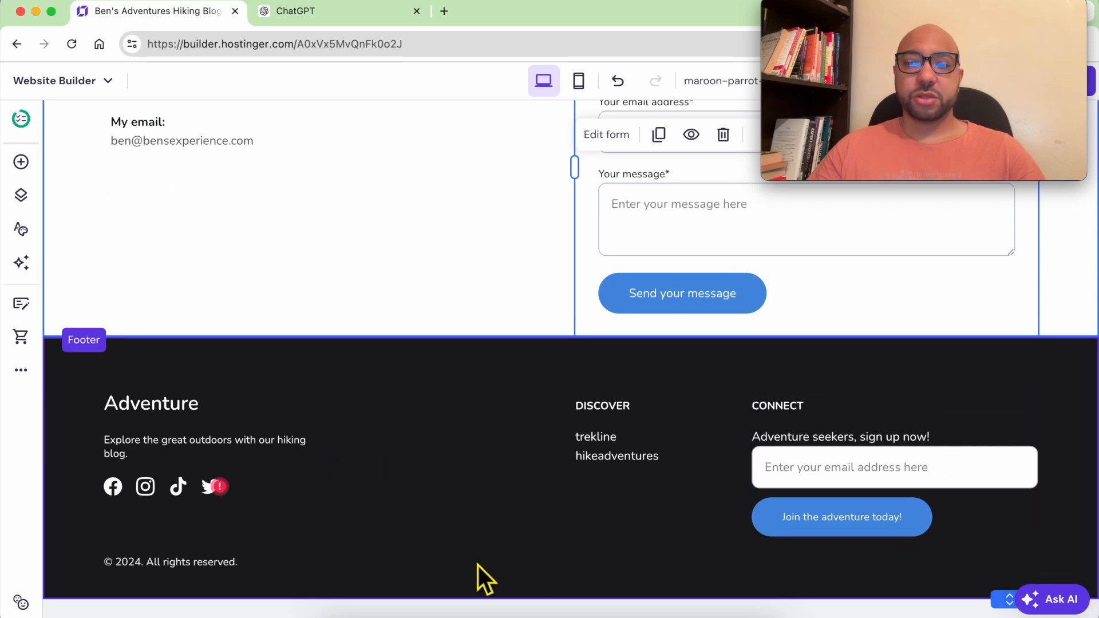
pyautogui.doubleClick(152, 424)
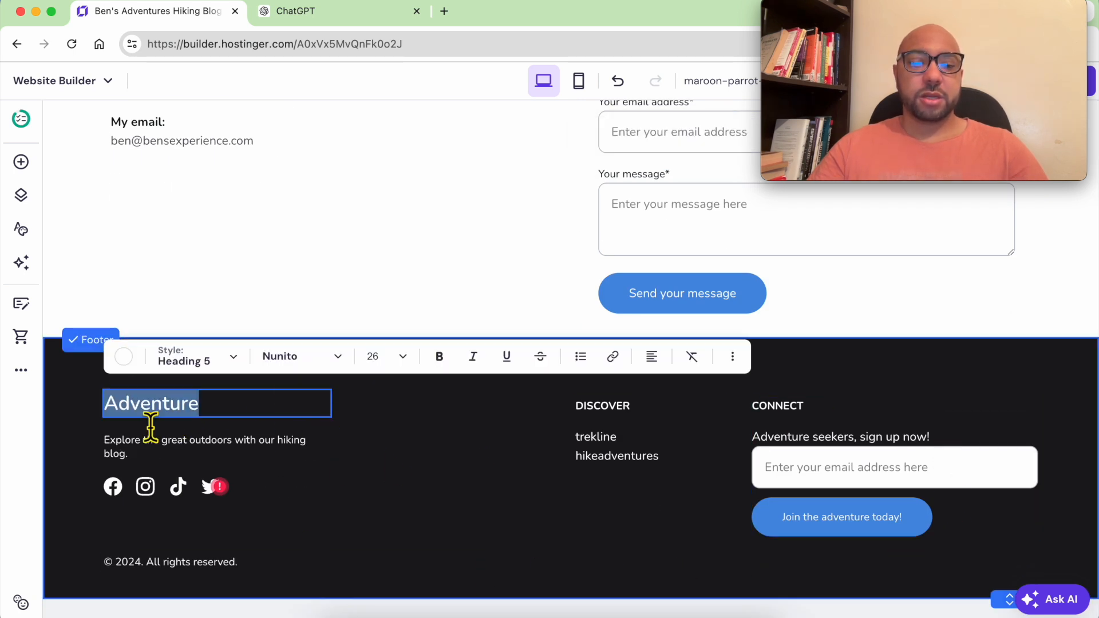
pyautogui.write("Ben's")
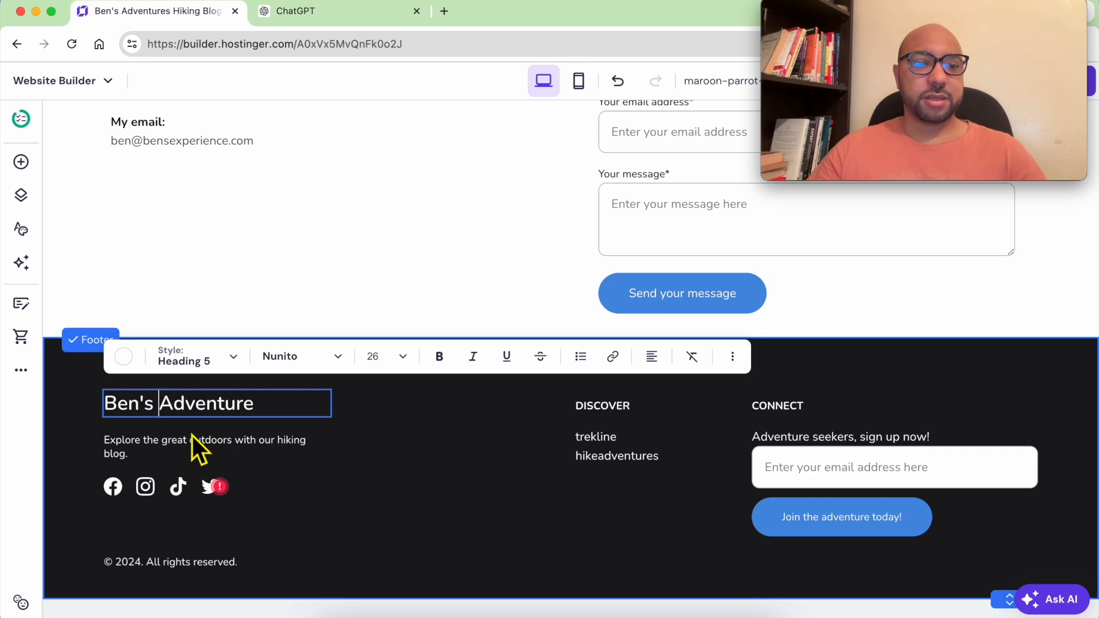
pyautogui.click(194, 449)
pyautogui.click(177, 496)
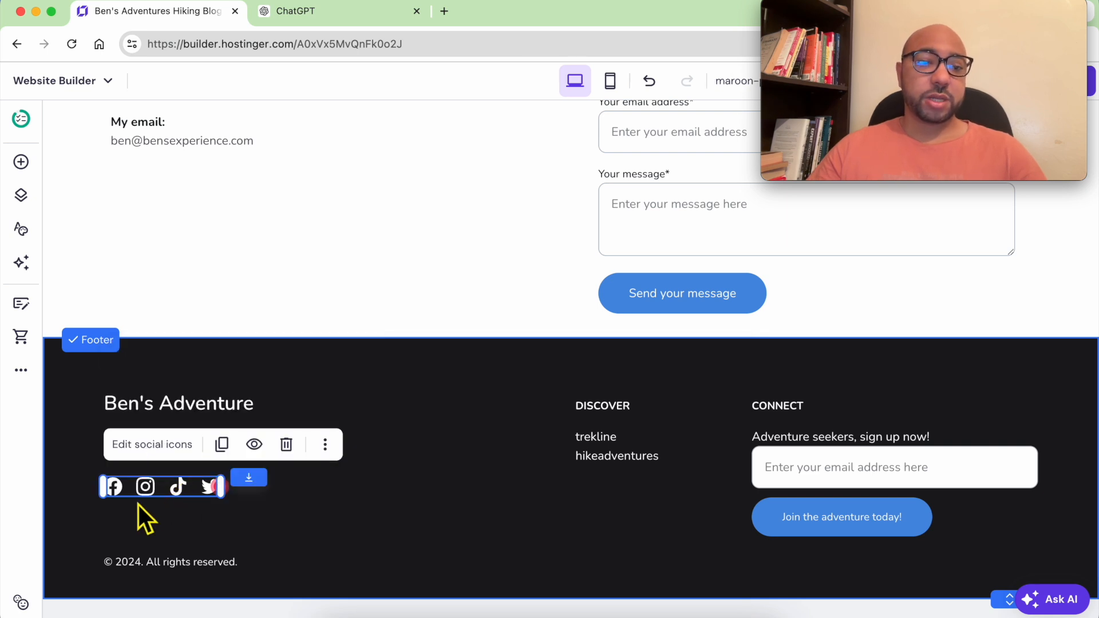
# - Delete the Facebook link from the footer's social icons
pyautogui.click(148, 446)
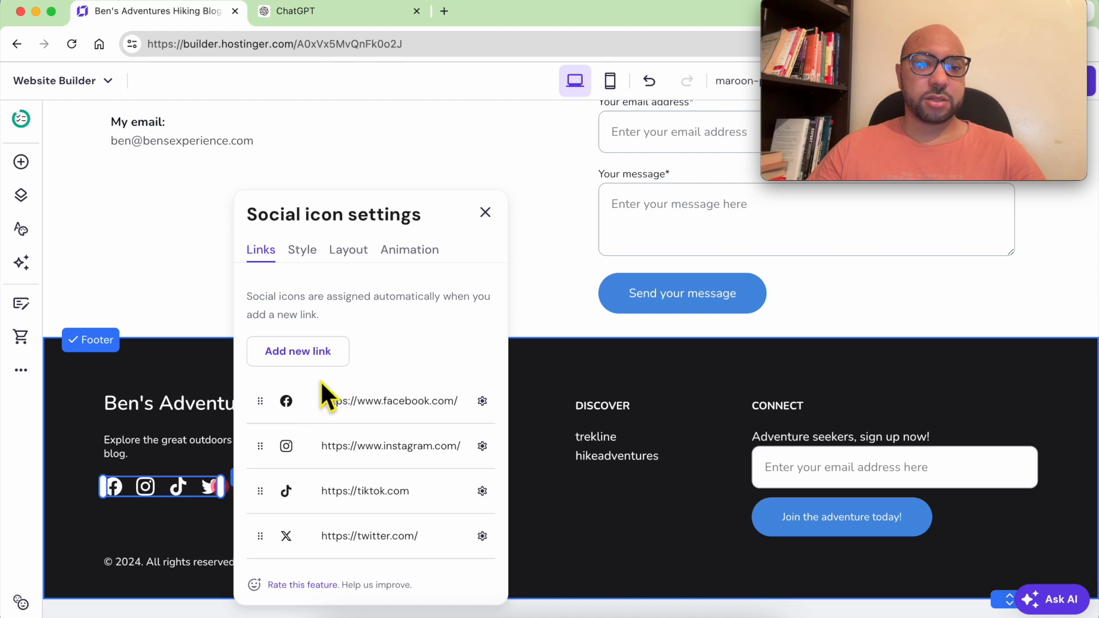
pyautogui.click(482, 401)
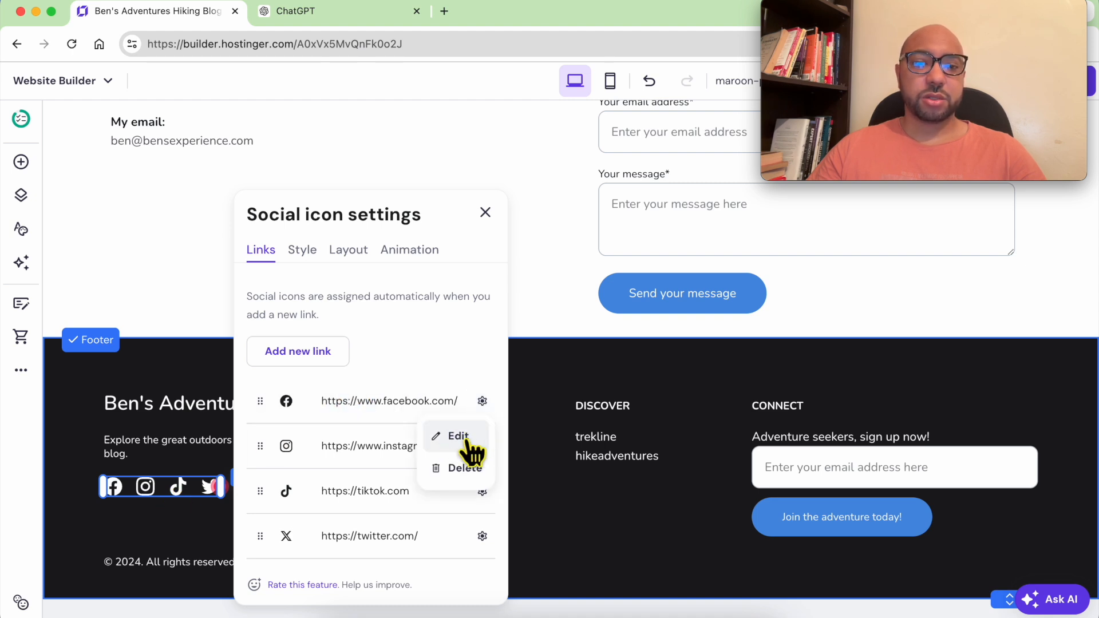
pyautogui.click(468, 469)
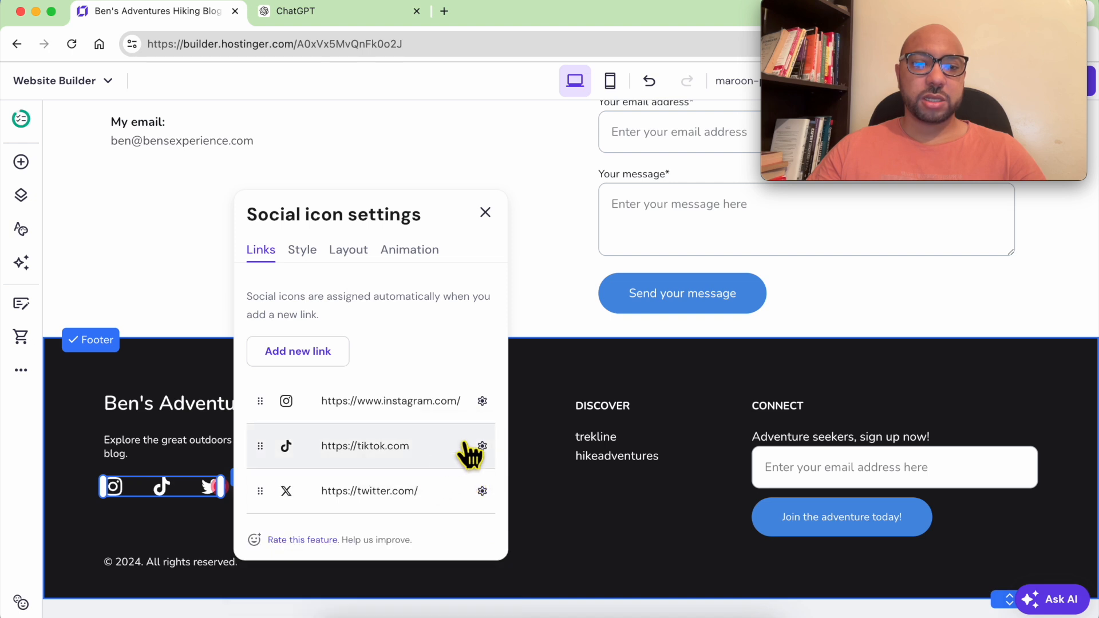
# - Enlarge the remaining social icons to about 28 px, keeping them in a horizontal row
pyautogui.click(302, 252)
pyautogui.moveTo(301, 365)
pyautogui.mouseDown()
pyautogui.moveTo(327, 359)
pyautogui.moveTo(303, 367)
pyautogui.mouseUp()
pyautogui.click(349, 252)
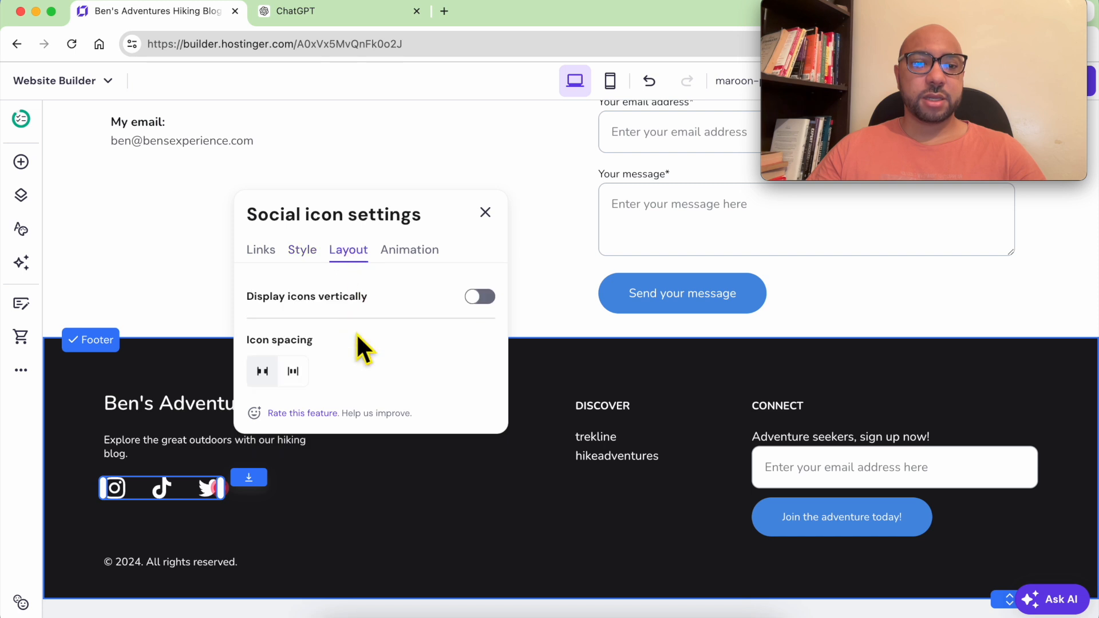
pyautogui.click(478, 298)
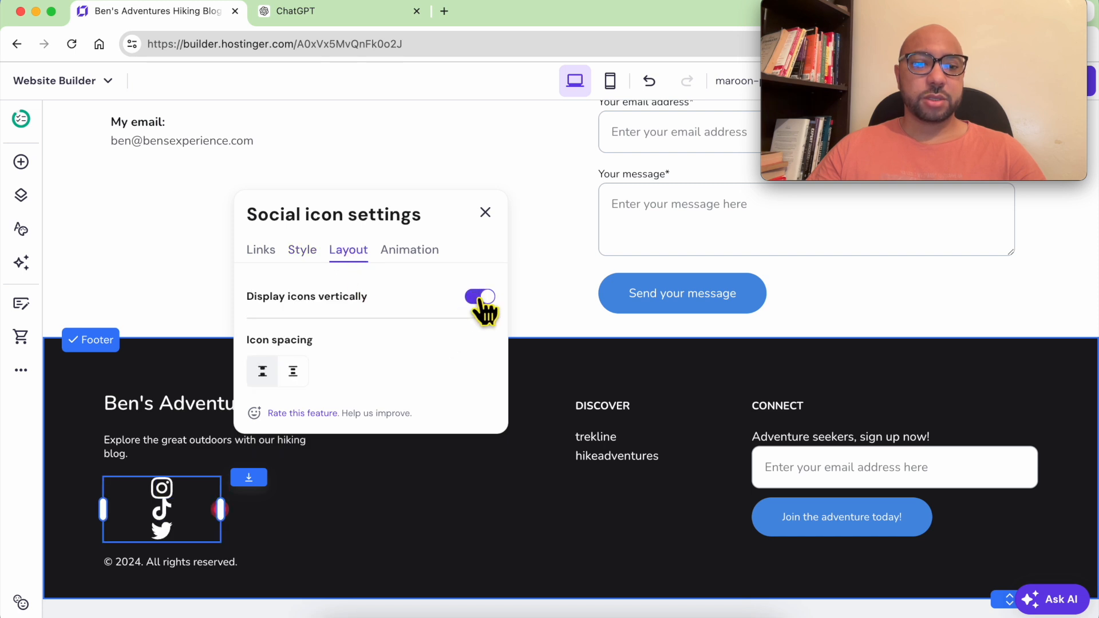
pyautogui.click(480, 297)
pyautogui.click(536, 470)
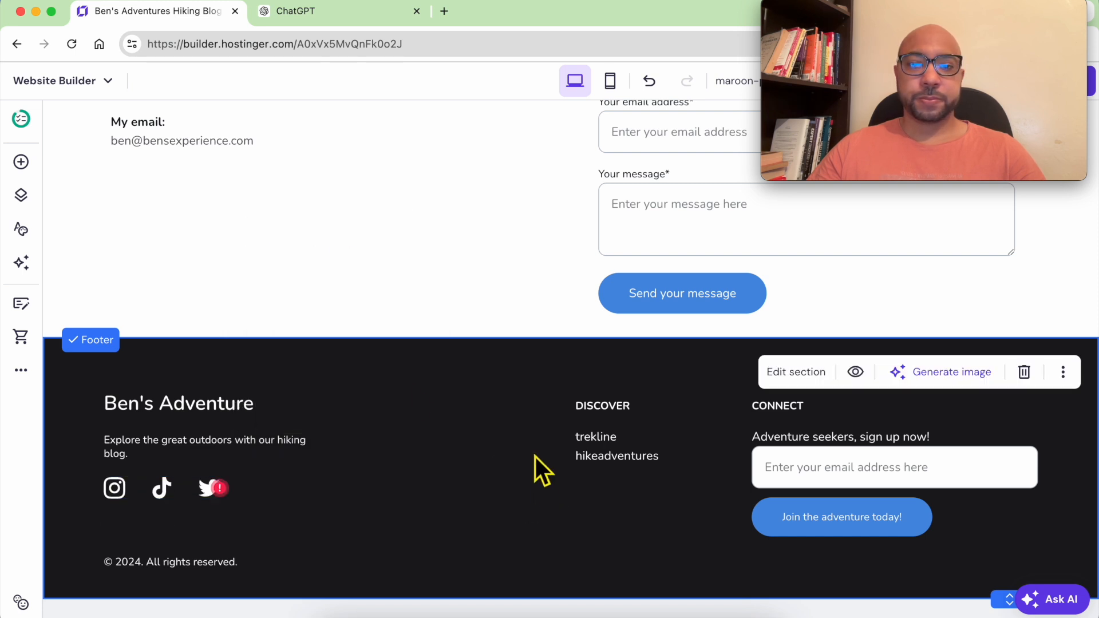
# - Try lavender, orange and grey-blue, then set the footer background to dark grey #56585e
pyautogui.click(417, 363)
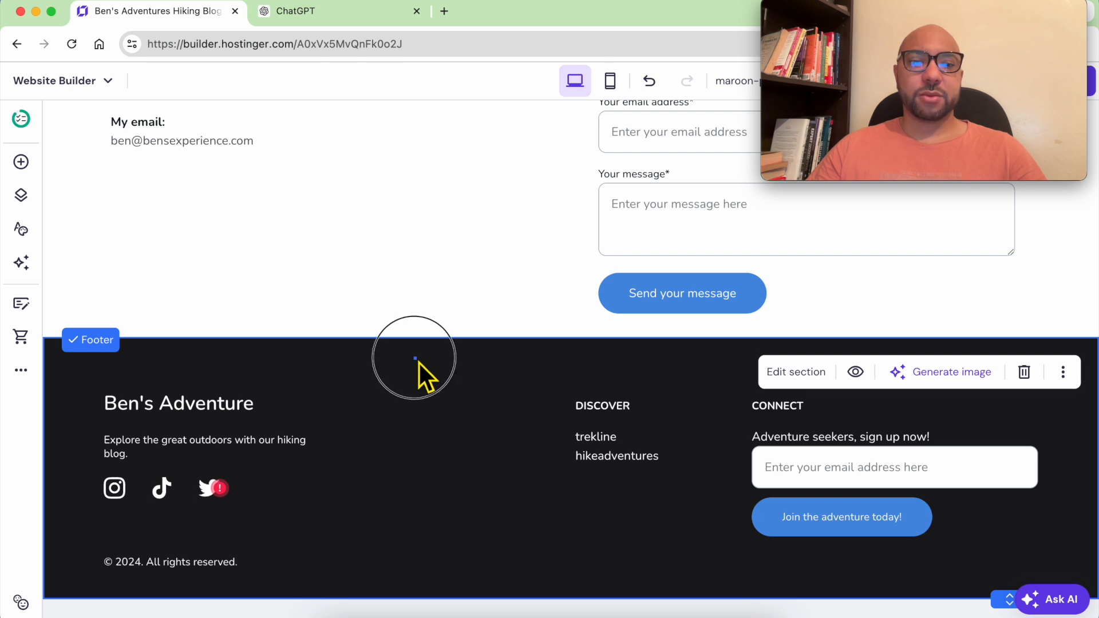
pyautogui.click(785, 373)
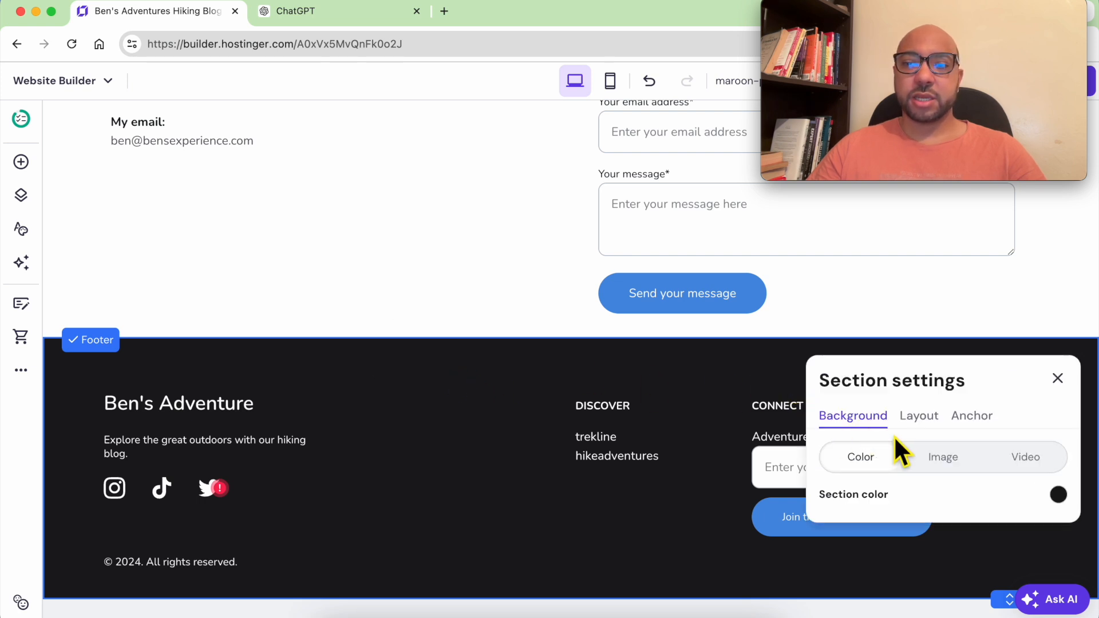
pyautogui.click(1059, 495)
pyautogui.moveTo(722, 416); pyautogui.dragTo(658, 377)
pyautogui.click(773, 314)
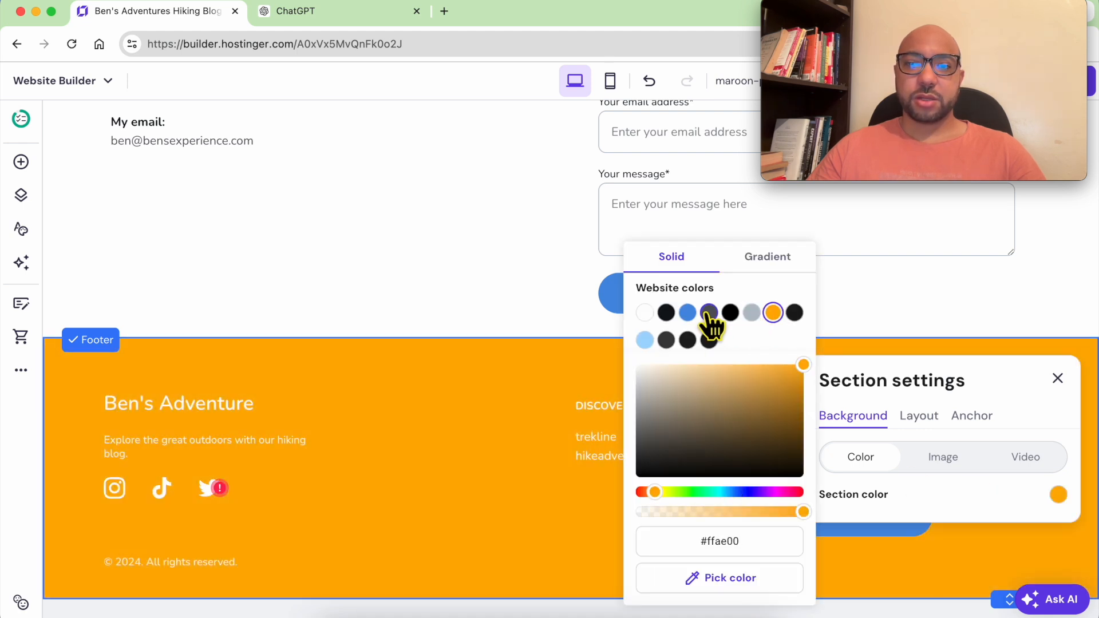
pyautogui.click(709, 314)
pyautogui.click(752, 314)
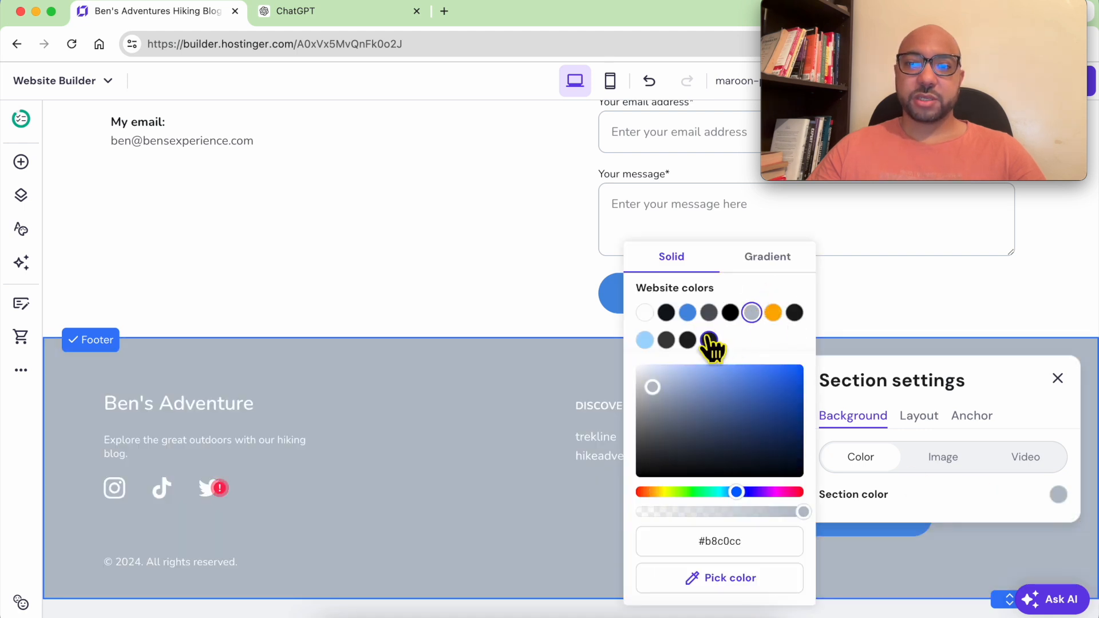
pyautogui.click(708, 313)
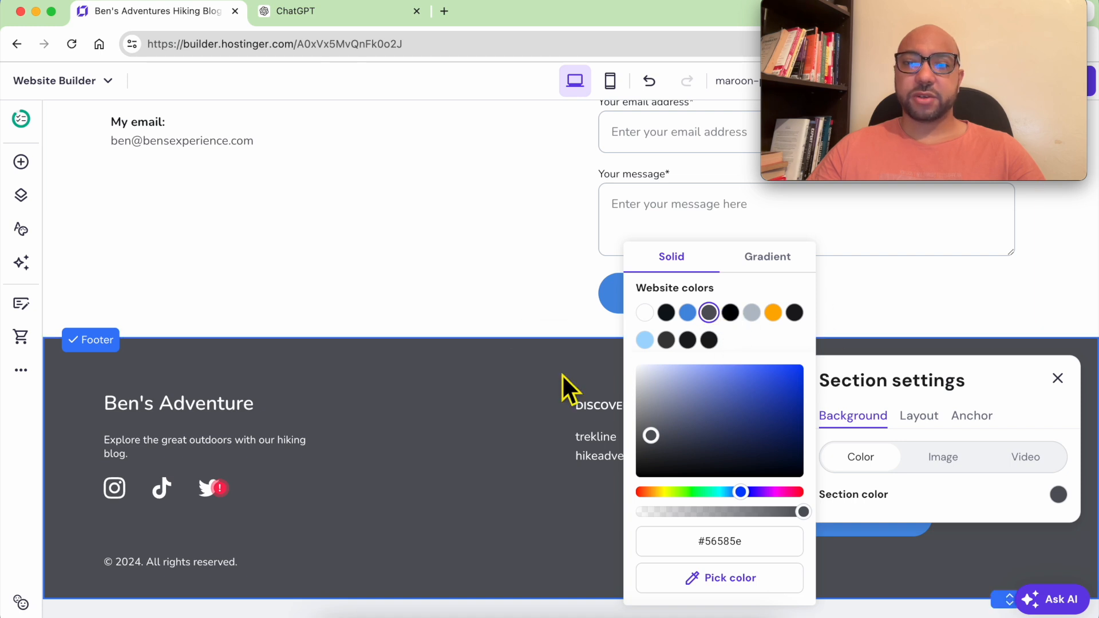
# - Delete the trekline and hikeadventures texts, the signup form and the CONNECT heading from the footer
pyautogui.click(537, 441)
pyautogui.click(670, 441)
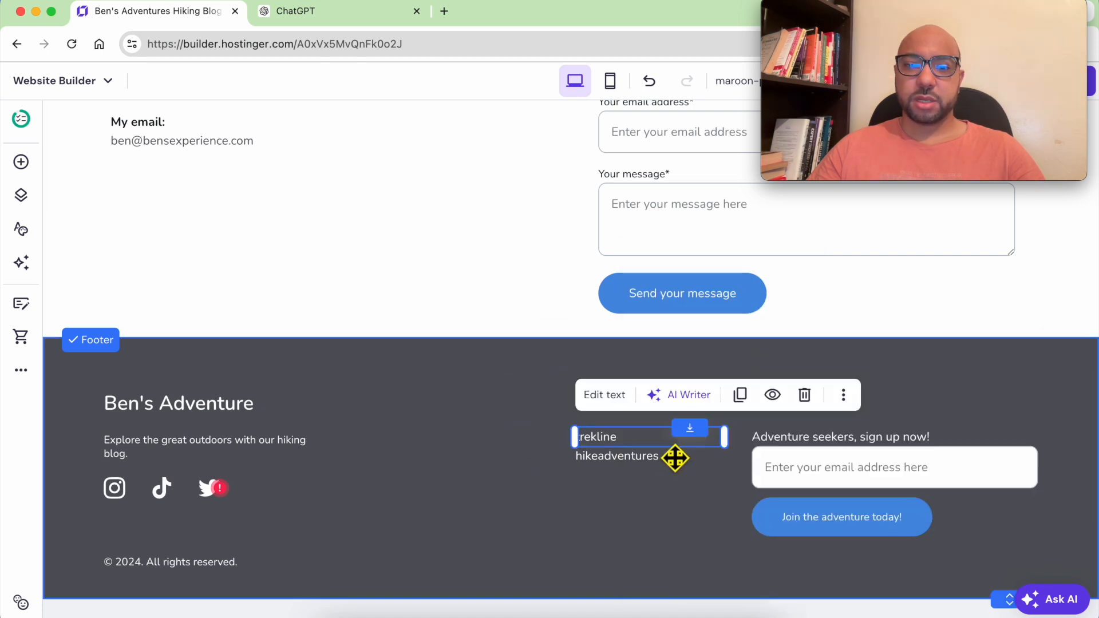
pyautogui.click(805, 395)
pyautogui.click(658, 455)
pyautogui.click(806, 413)
pyautogui.click(845, 468)
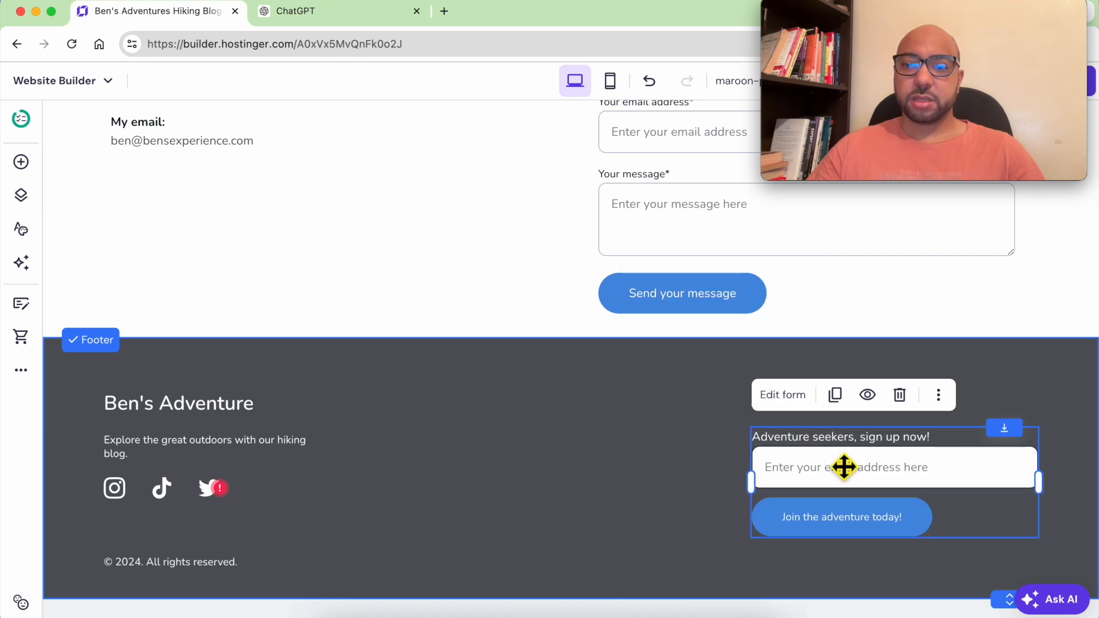
pyautogui.click(899, 395)
pyautogui.click(899, 397)
pyautogui.click(981, 366)
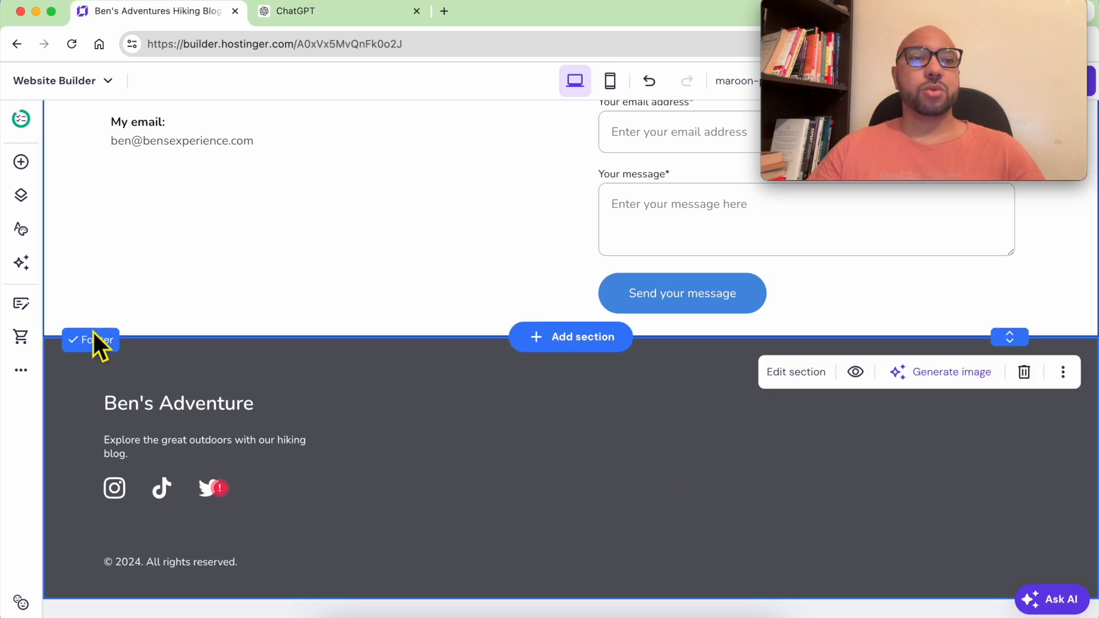
pyautogui.click(21, 162)
# - Add a white Paragraph 1 text reading 'Terms and conditions' on the right of the footer
pyautogui.moveTo(118, 266); pyautogui.dragTo(818, 442)
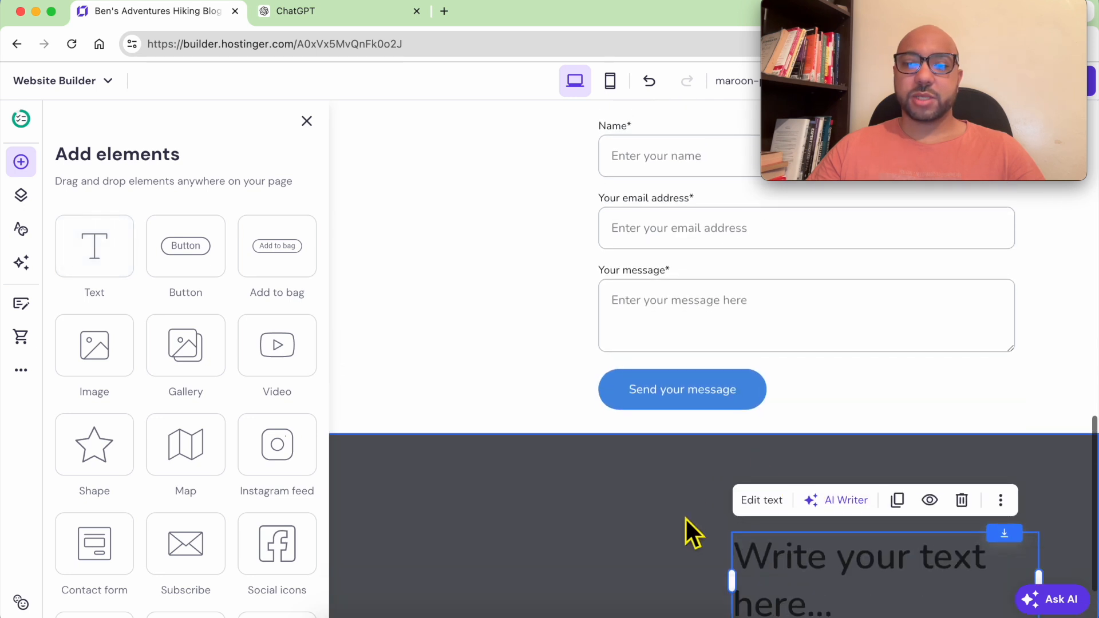
pyautogui.doubleClick(810, 592)
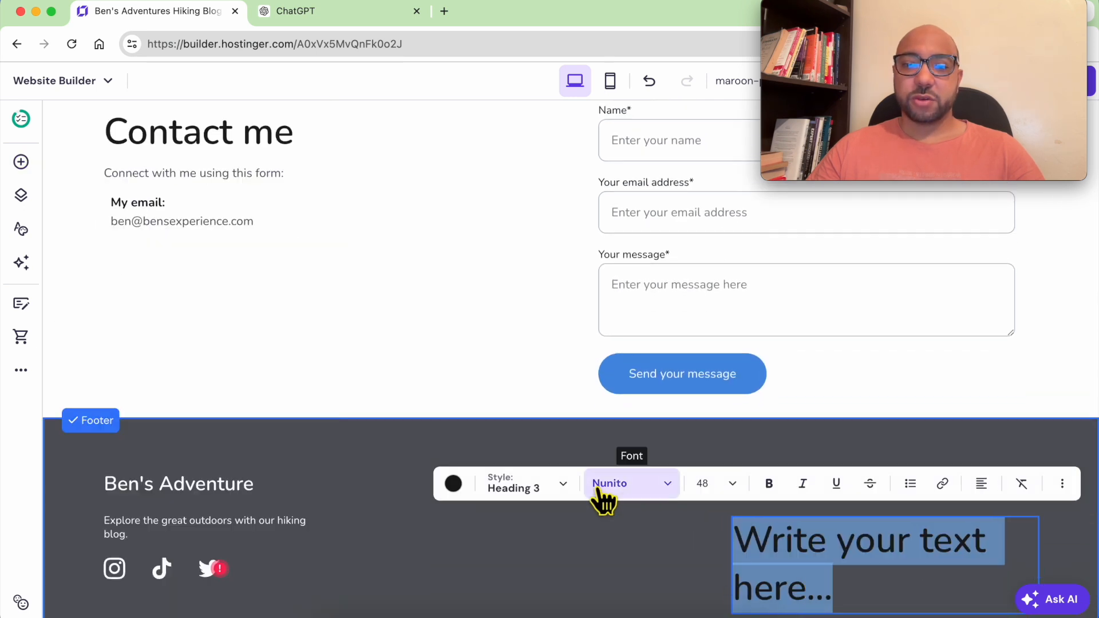
pyautogui.click(550, 496)
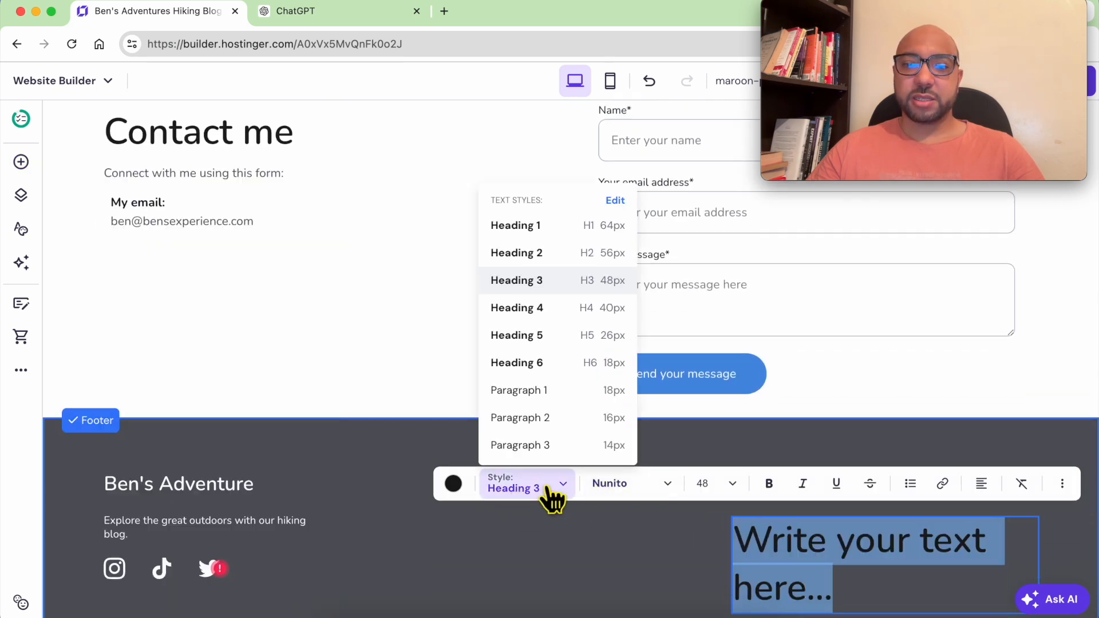
pyautogui.click(556, 394)
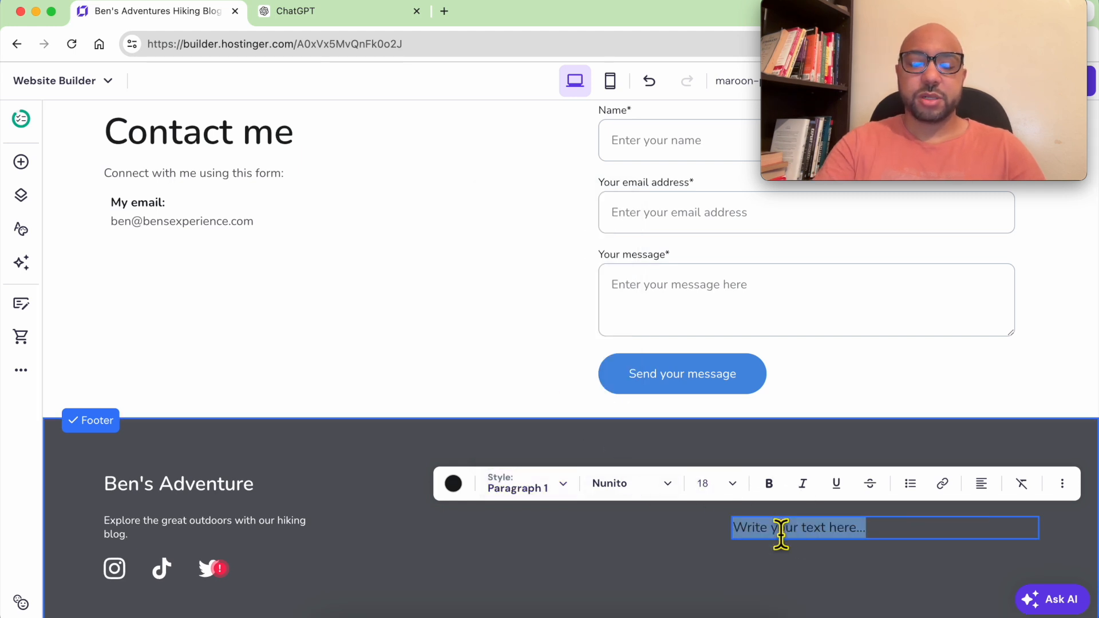
pyautogui.write('Terms and conditions')
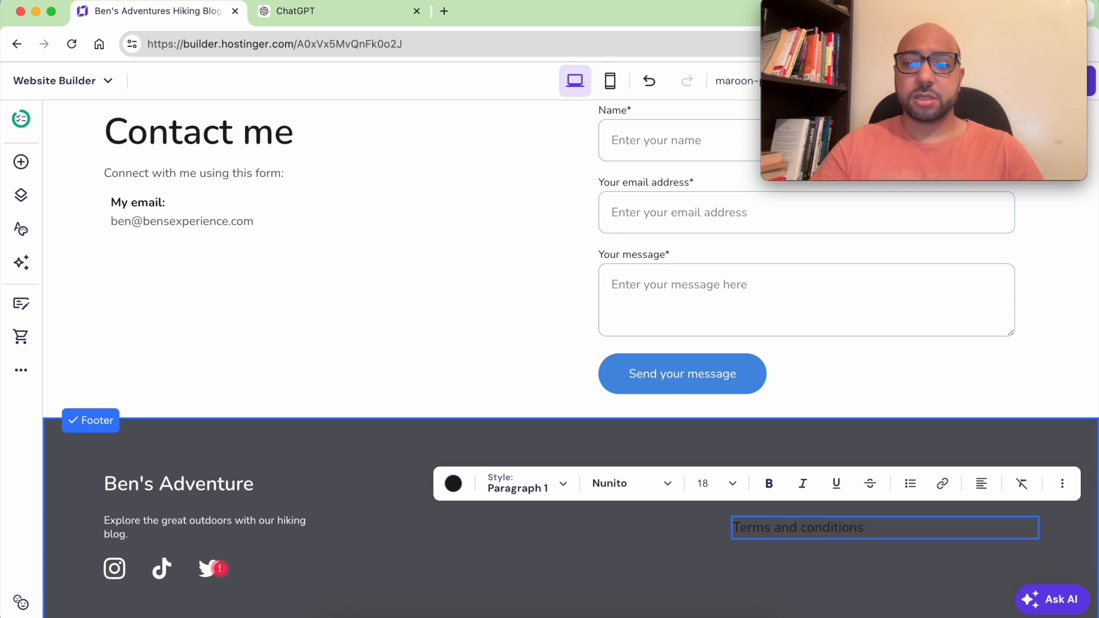
pyautogui.tripleClick(785, 530)
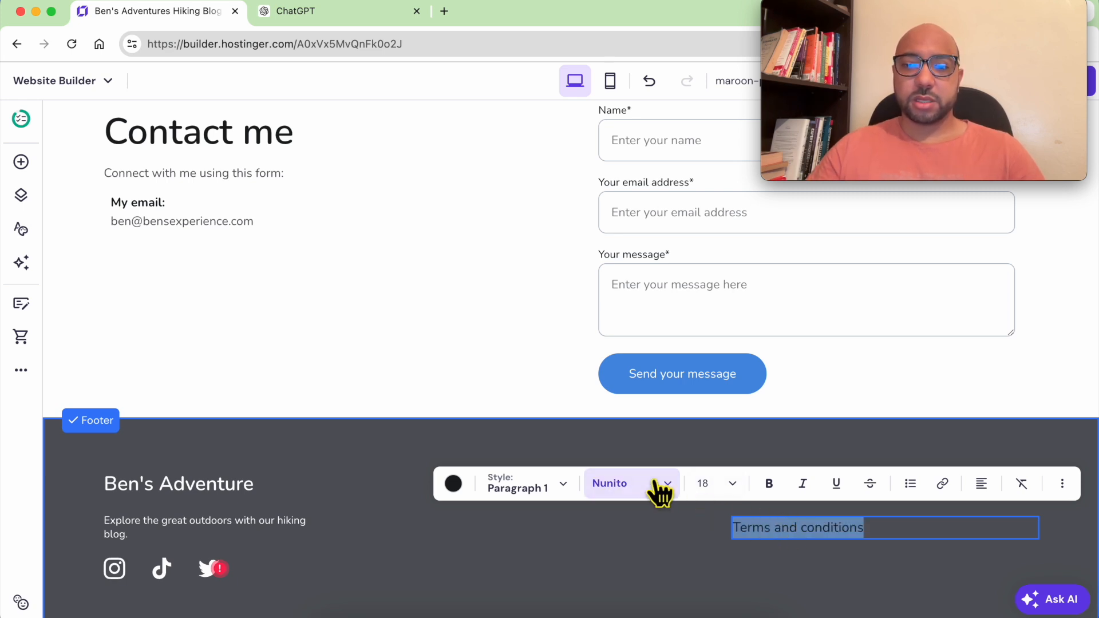
pyautogui.click(453, 485)
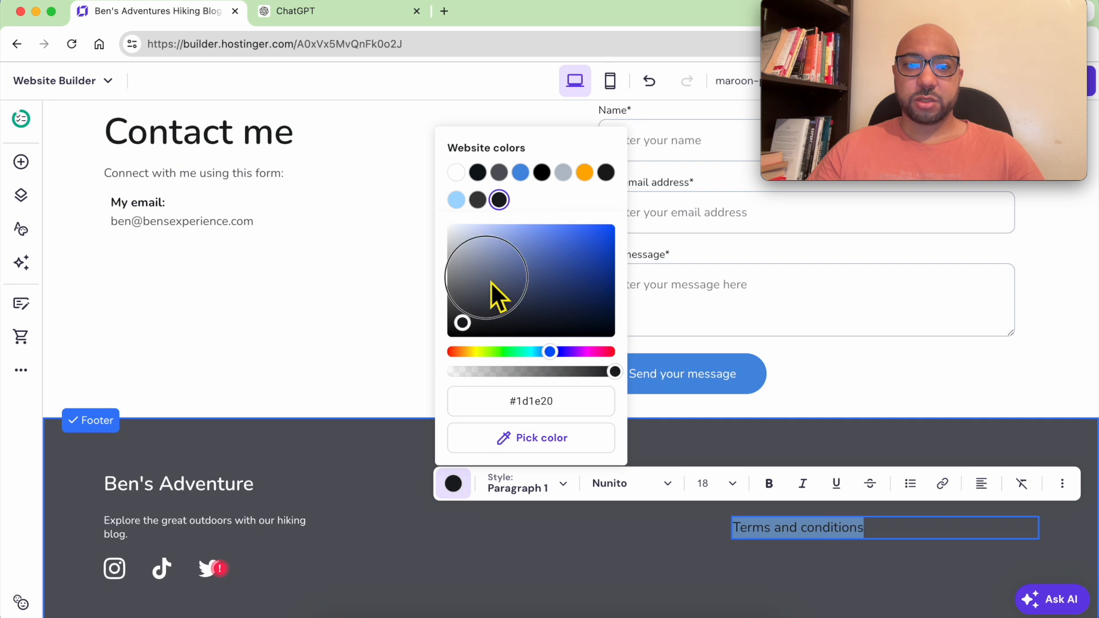
pyautogui.click(457, 172)
# - Move that text up and duplicate it as a second white line reading 'Privacy policy'
pyautogui.click(873, 552)
pyautogui.moveTo(916, 530)
pyautogui.mouseDown()
pyautogui.moveTo(935, 466)
pyautogui.moveTo(917, 474)
pyautogui.moveTo(897, 530)
pyautogui.mouseUp()
pyautogui.click(960, 446)
pyautogui.doubleClick(892, 520)
pyautogui.write('Privacy policy')
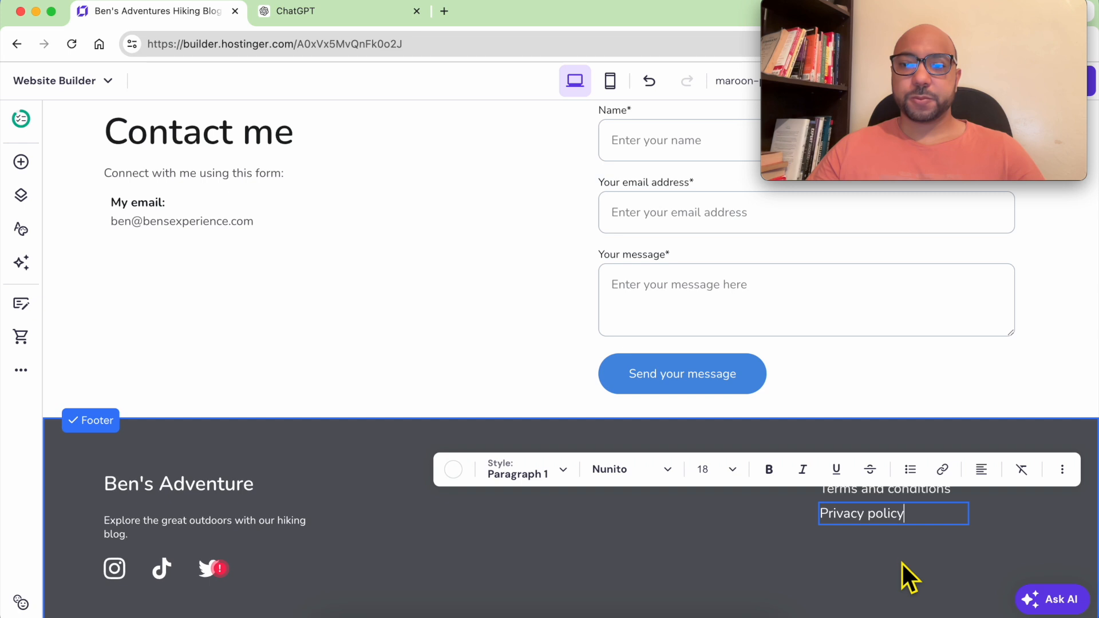
pyautogui.click(900, 561)
pyautogui.click(861, 515)
pyautogui.click(868, 560)
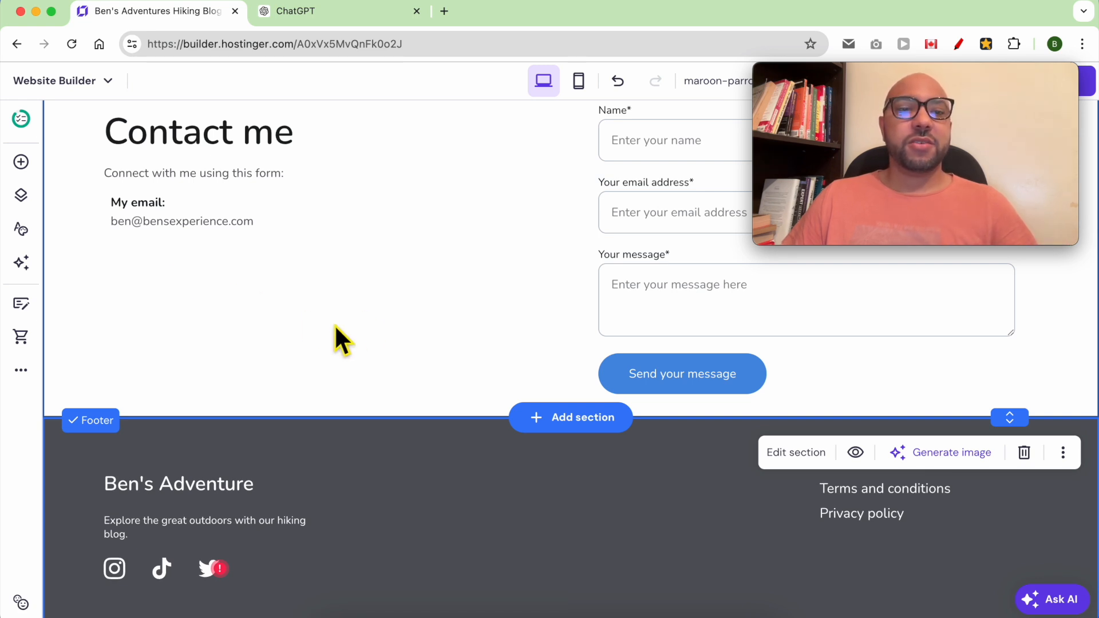
pyautogui.click(21, 197)
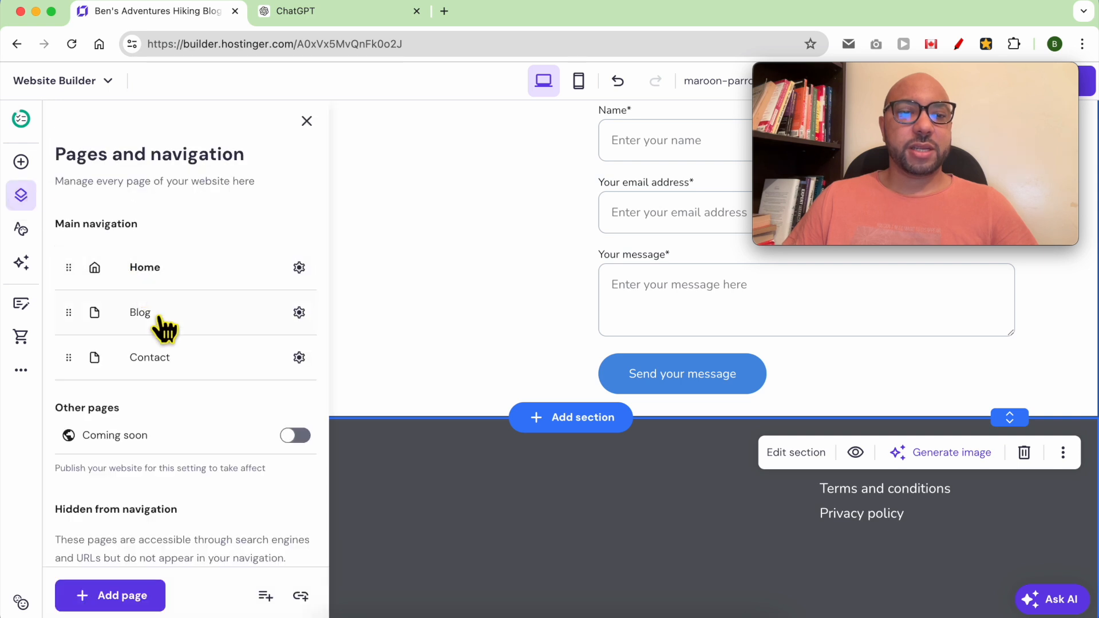
# - Add a Privacy policy page from the template for company 'Ben's Adventures LLC'
pyautogui.click(123, 596)
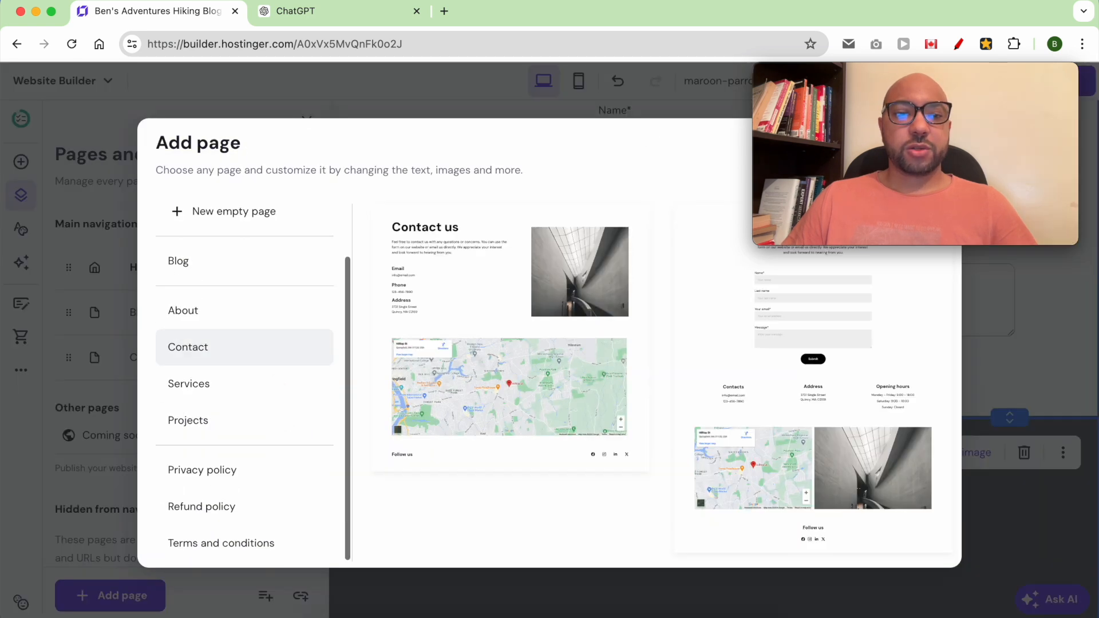
pyautogui.click(245, 484)
pyautogui.click(510, 332)
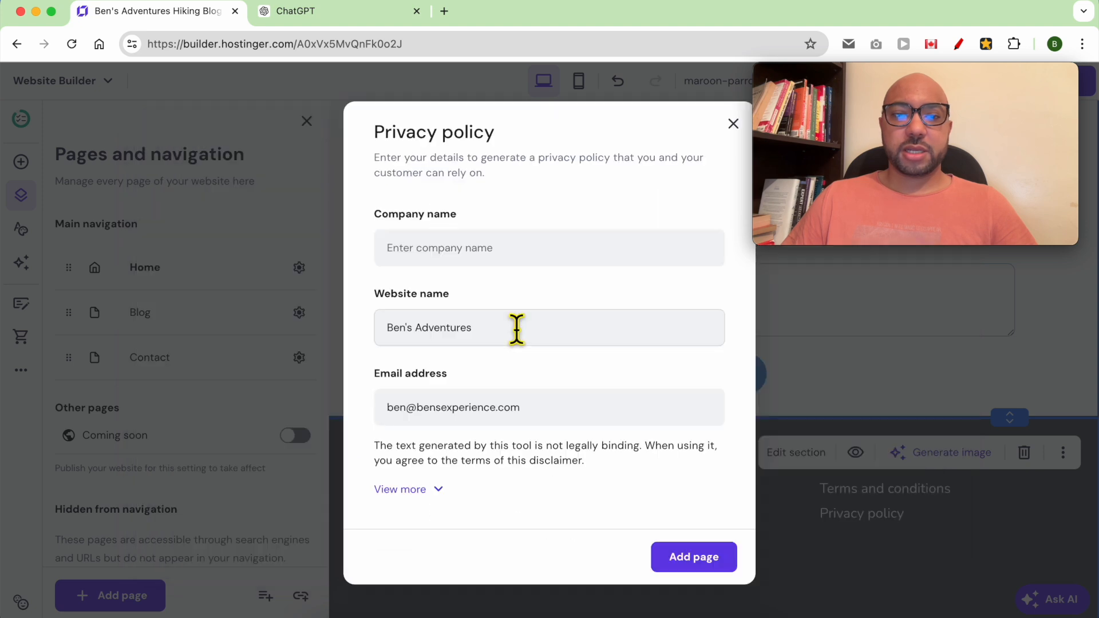
pyautogui.click(440, 265)
pyautogui.write('Ben')
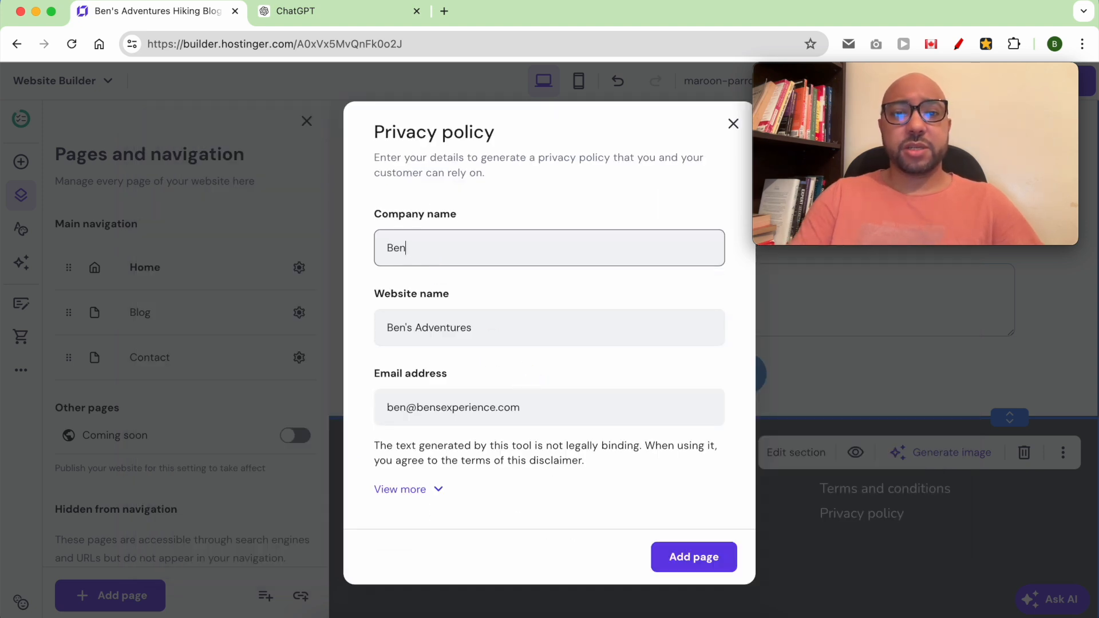
pyautogui.write("'s ")
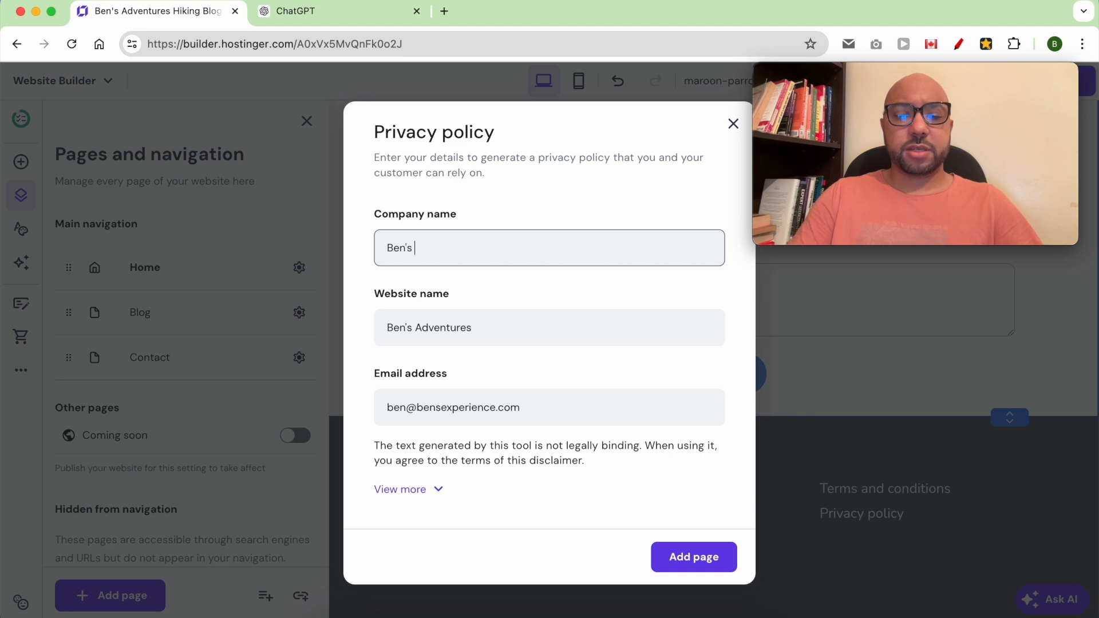
pyautogui.write('Adventures LLC')
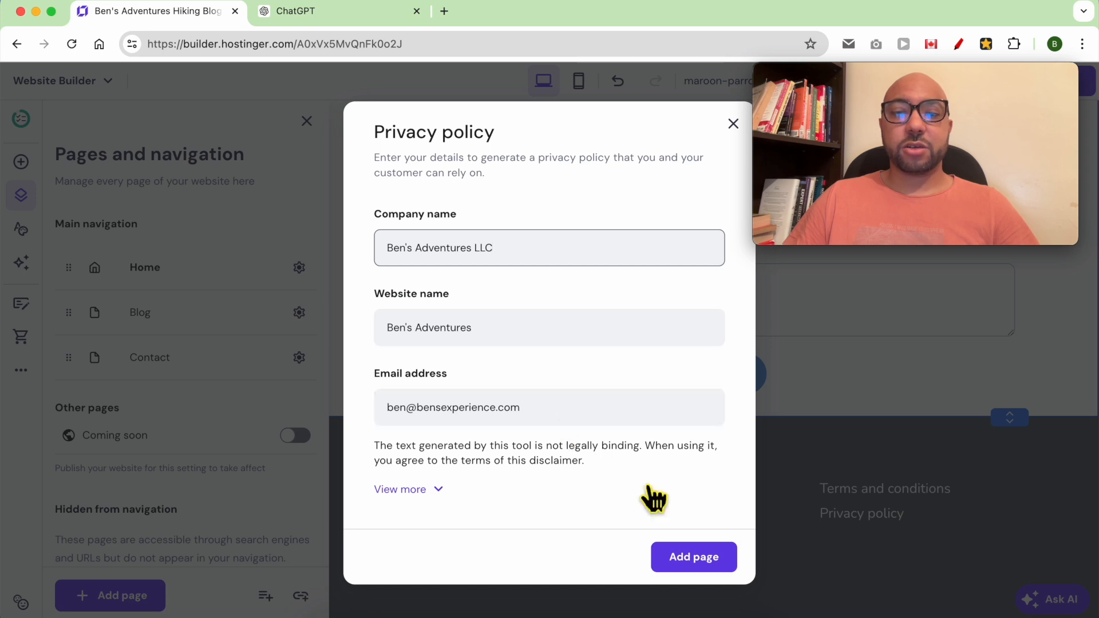
pyautogui.click(715, 566)
pyautogui.click(894, 429)
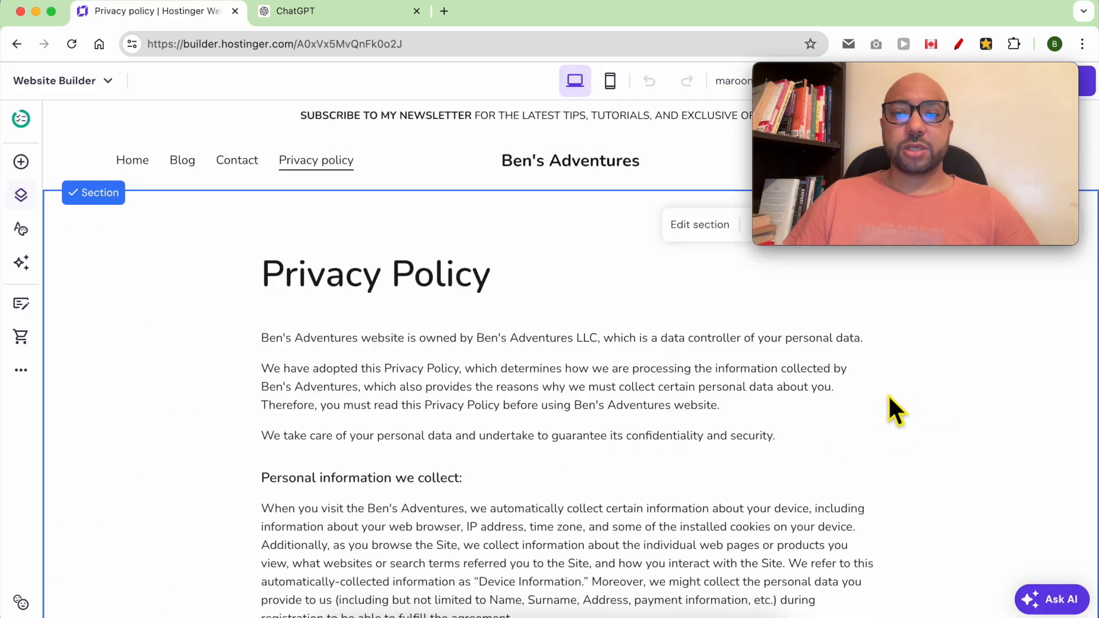
# - Scroll through the new Privacy policy page to review it, then save the changes
pyautogui.scroll(-1, 512, 360)
pyautogui.scroll(-20, 511, 360)
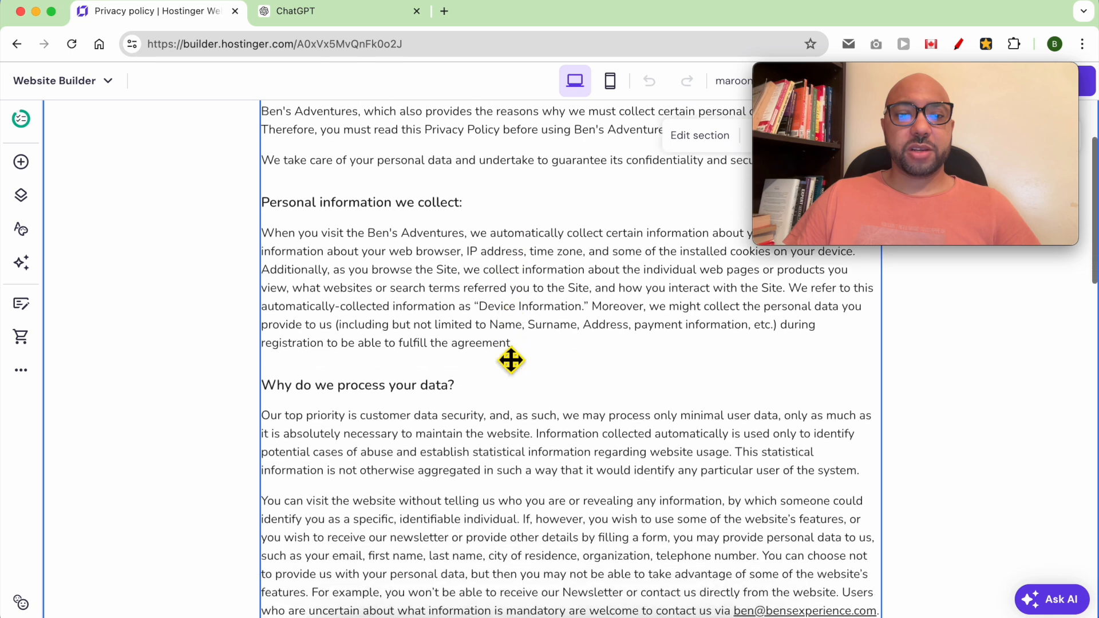
pyautogui.scroll(5, 512, 360)
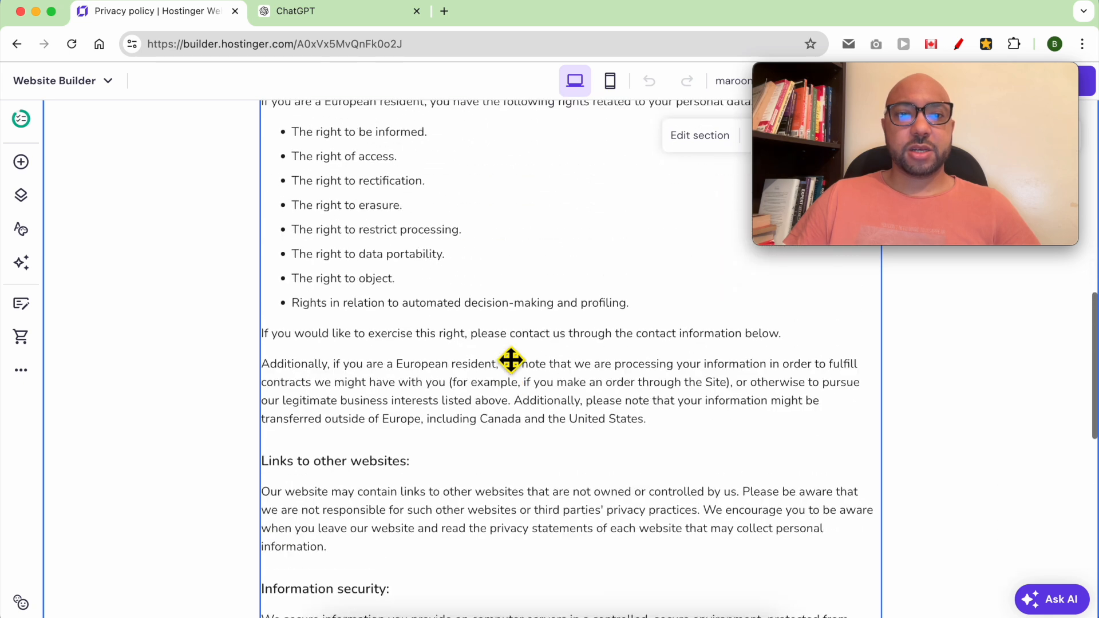
pyautogui.scroll(-13, 511, 359)
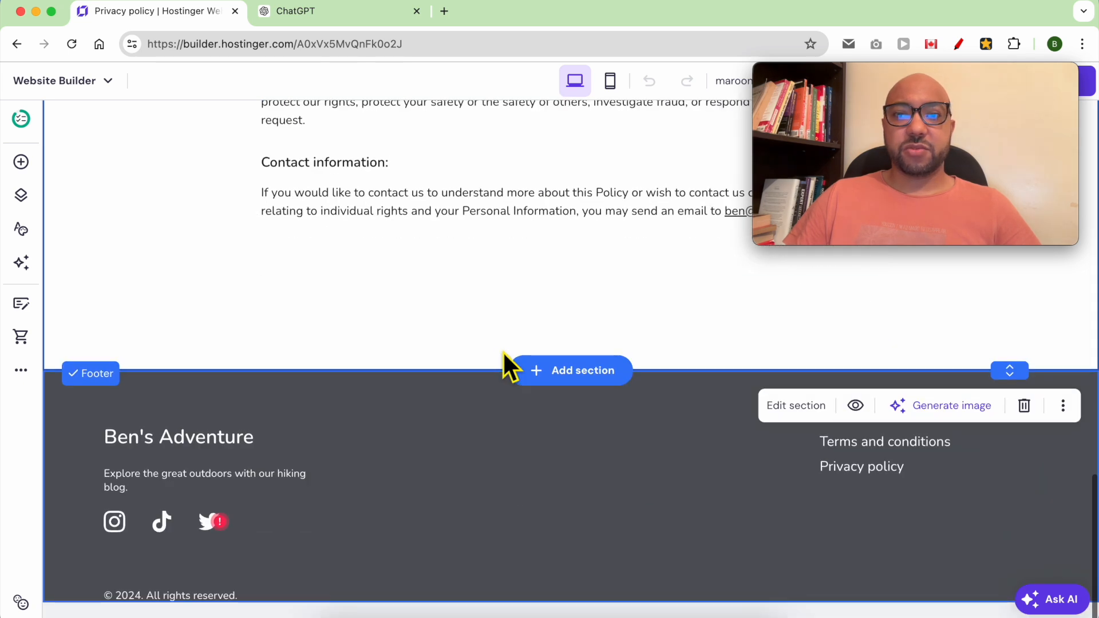
pyautogui.scroll(20, 503, 351)
pyautogui.moveTo(885, 65); pyautogui.dragTo(972, 245)
pyautogui.moveTo(1002, 78); pyautogui.dragTo(964, 461)
pyautogui.click(905, 81)
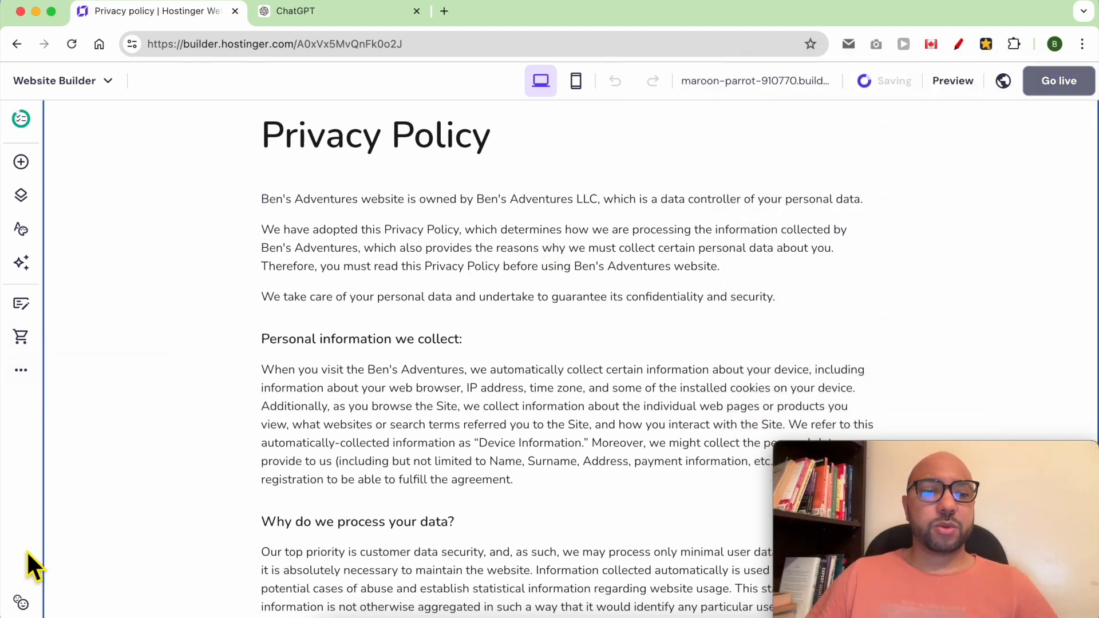
pyautogui.click(30, 201)
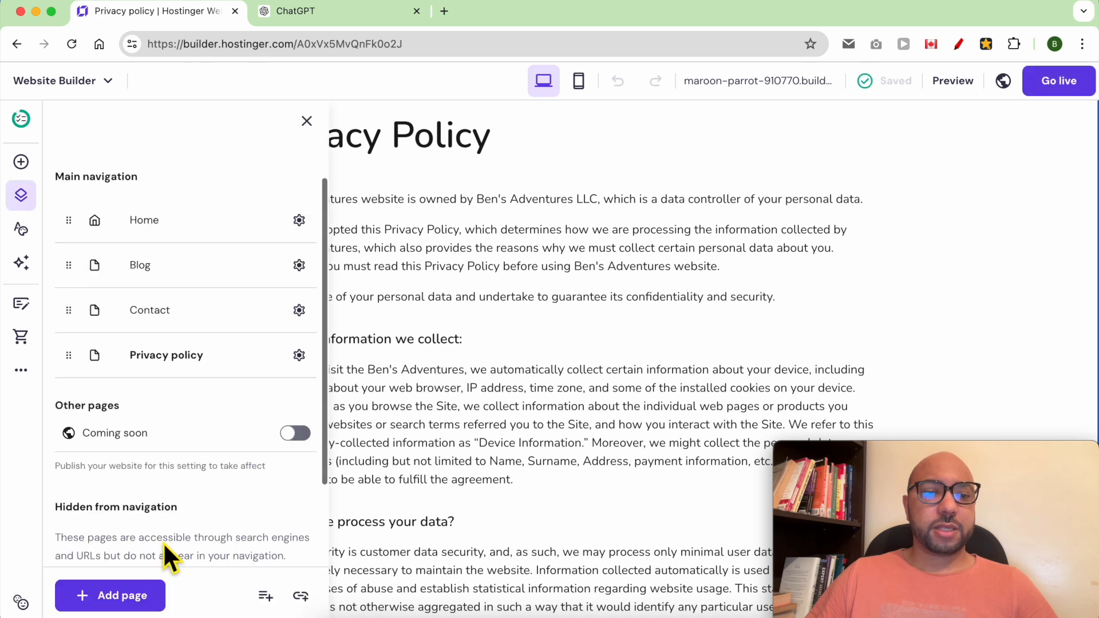
pyautogui.scroll(-3, 163, 541)
pyautogui.click(129, 598)
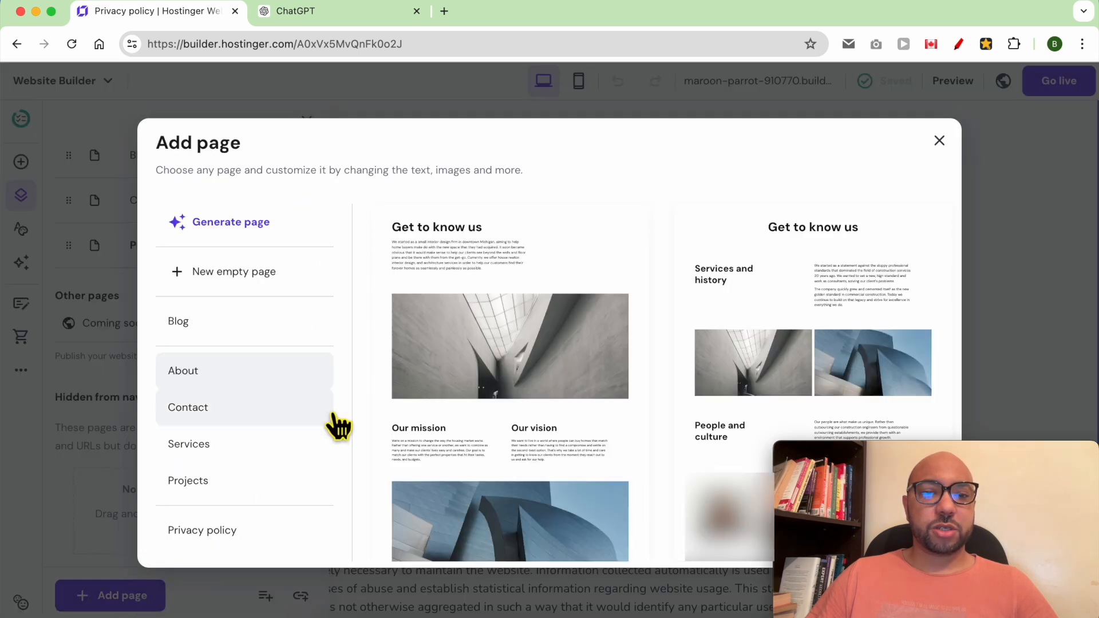
pyautogui.scroll(-2, 298, 452)
pyautogui.click(189, 349)
pyautogui.click(255, 543)
pyautogui.click(444, 416)
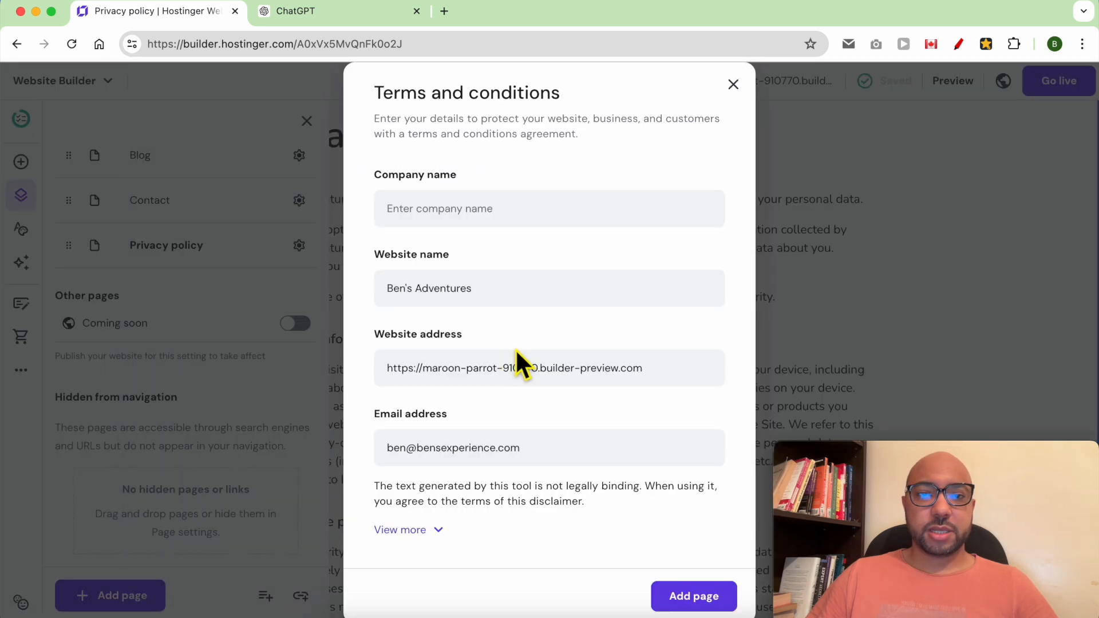
pyautogui.click(494, 226)
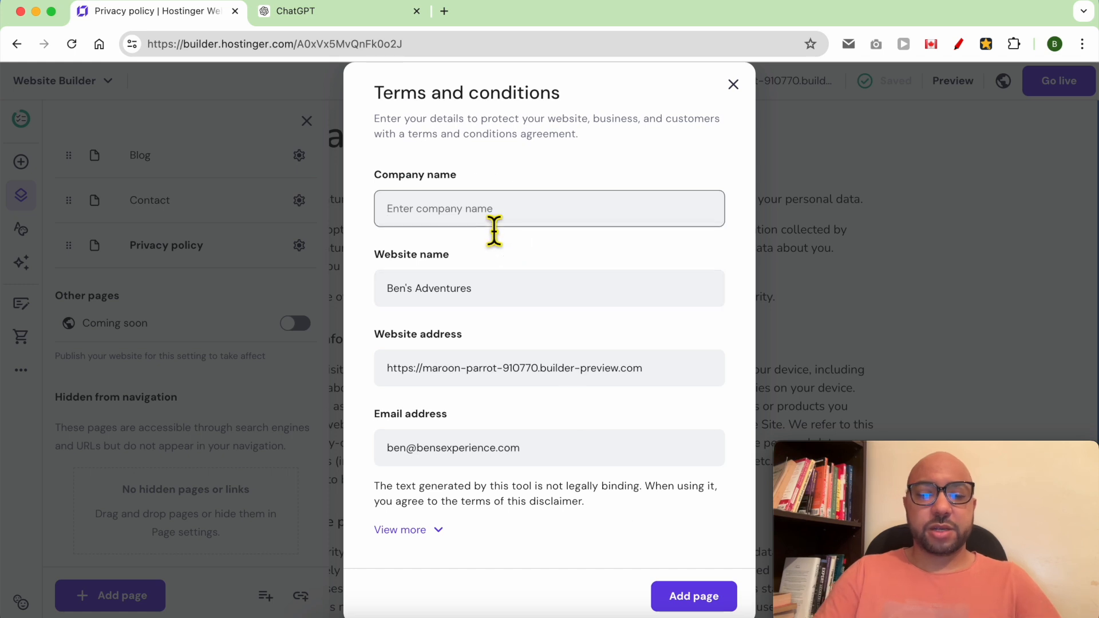
pyautogui.write("Ben's Adventures LLC")
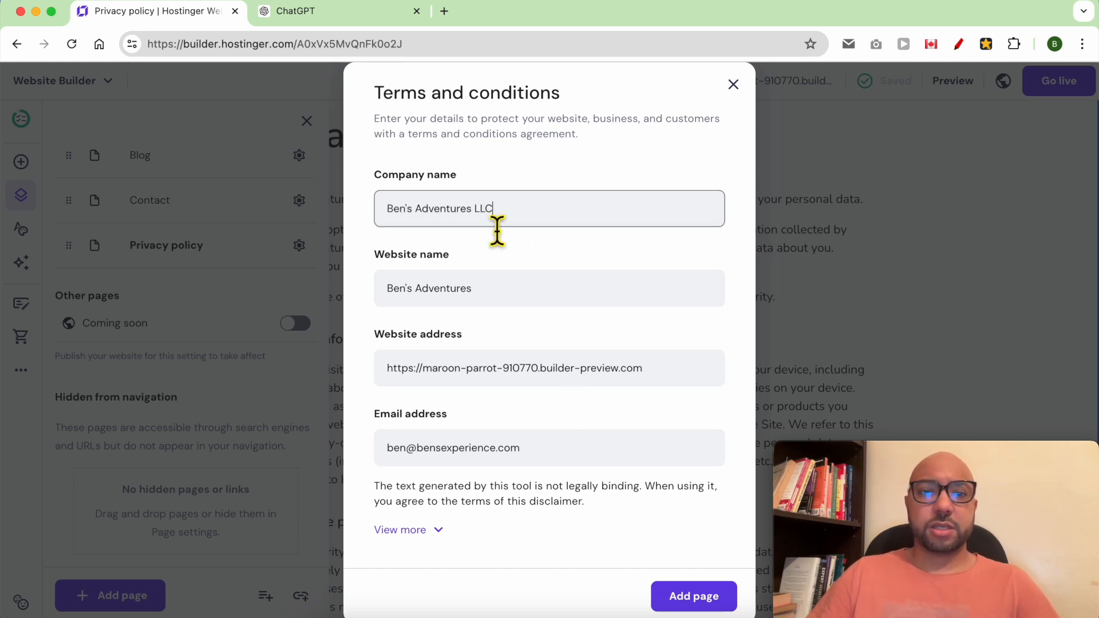
pyautogui.doubleClick(449, 372)
pyautogui.keyDown('shift'); pyautogui.click(604, 385); pyautogui.keyUp('shift')
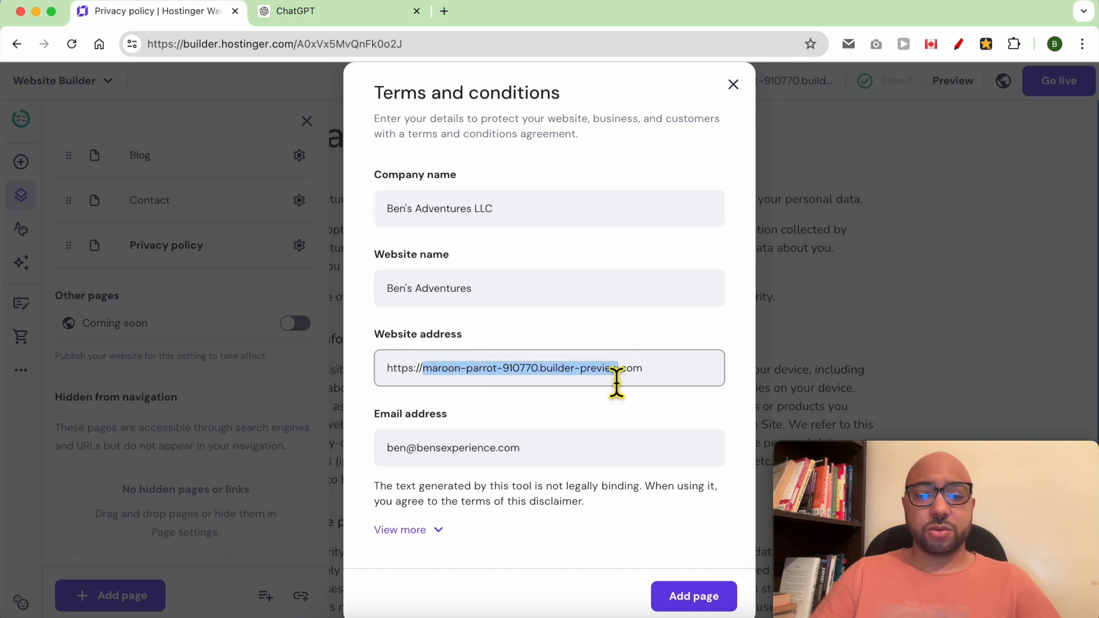
pyautogui.write('bensadventures')
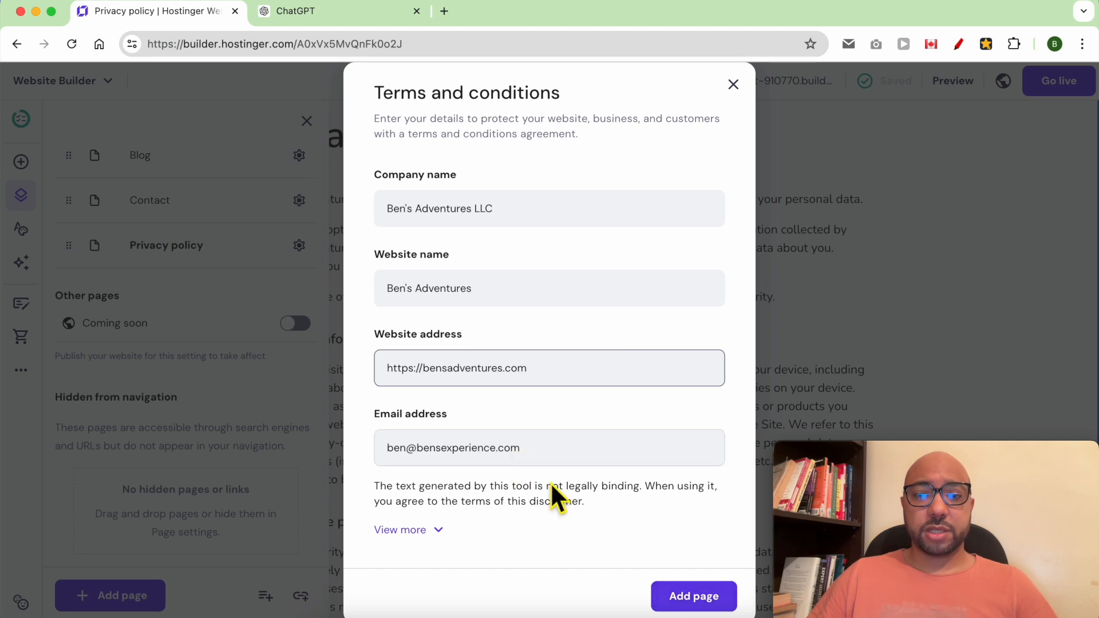
pyautogui.click(679, 589)
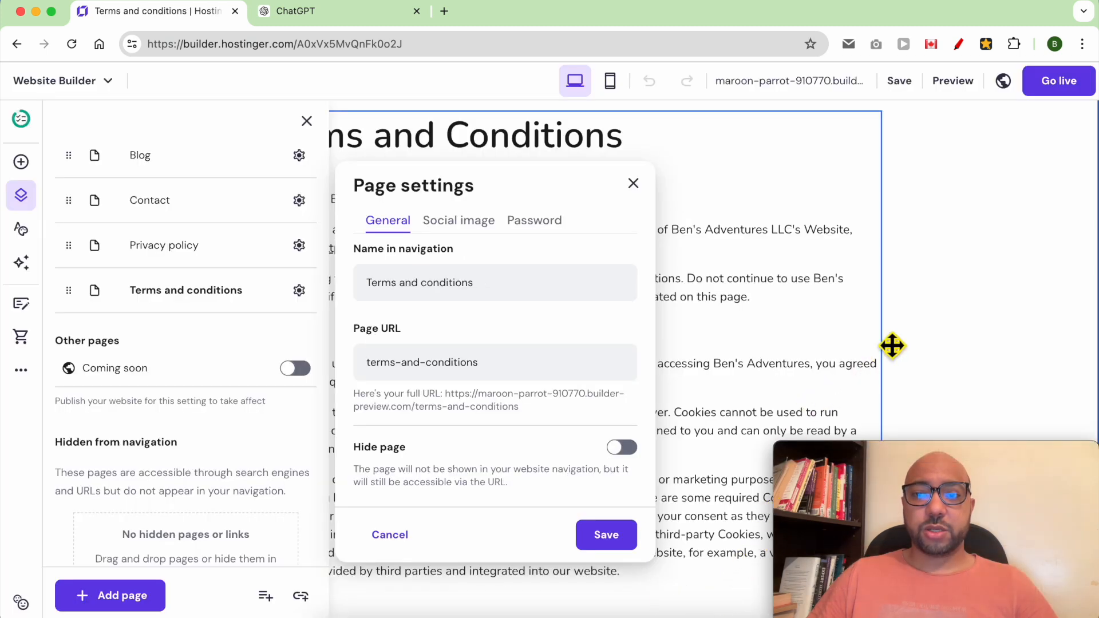
pyautogui.click(1015, 145)
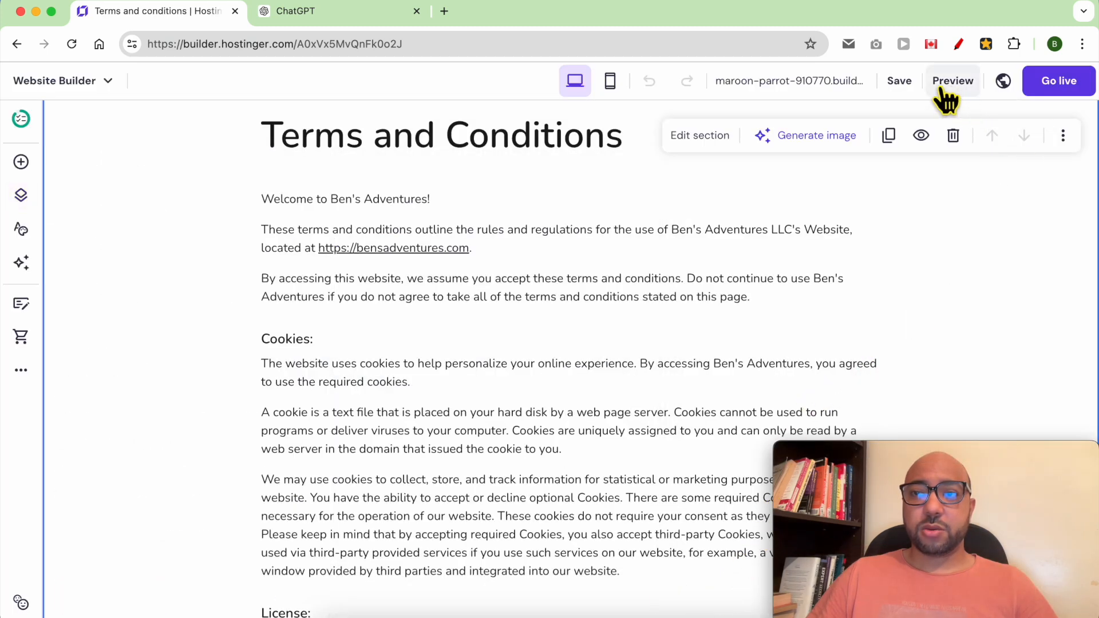
# - Publish the Ben's Adventures site with Go live, dismiss the congratulations message and scroll down to the footer
pyautogui.click(1047, 91)
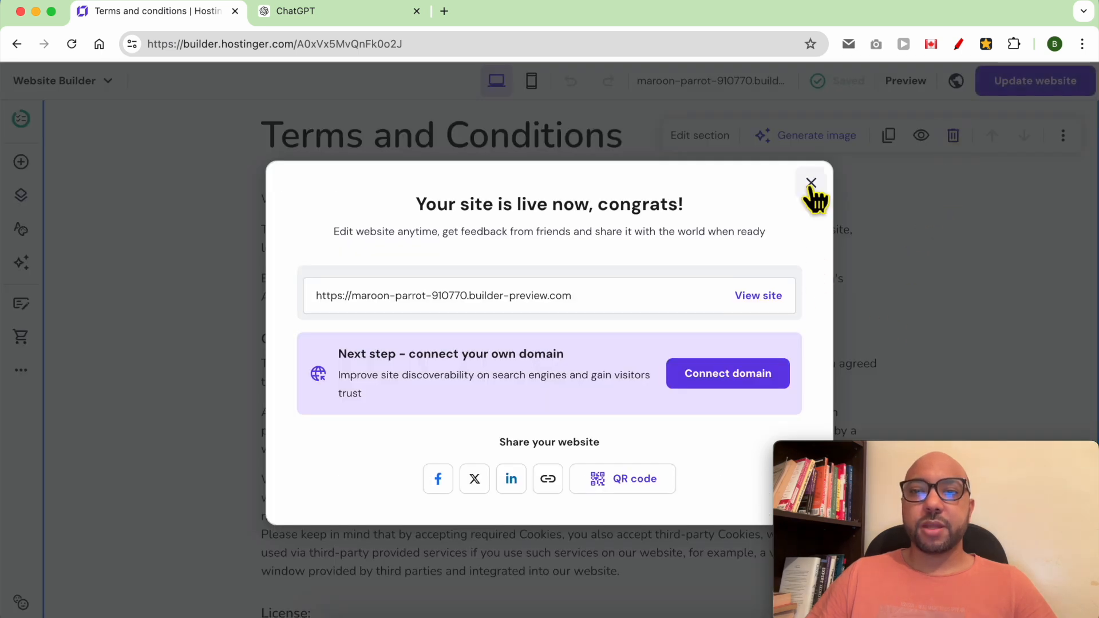
pyautogui.click(811, 184)
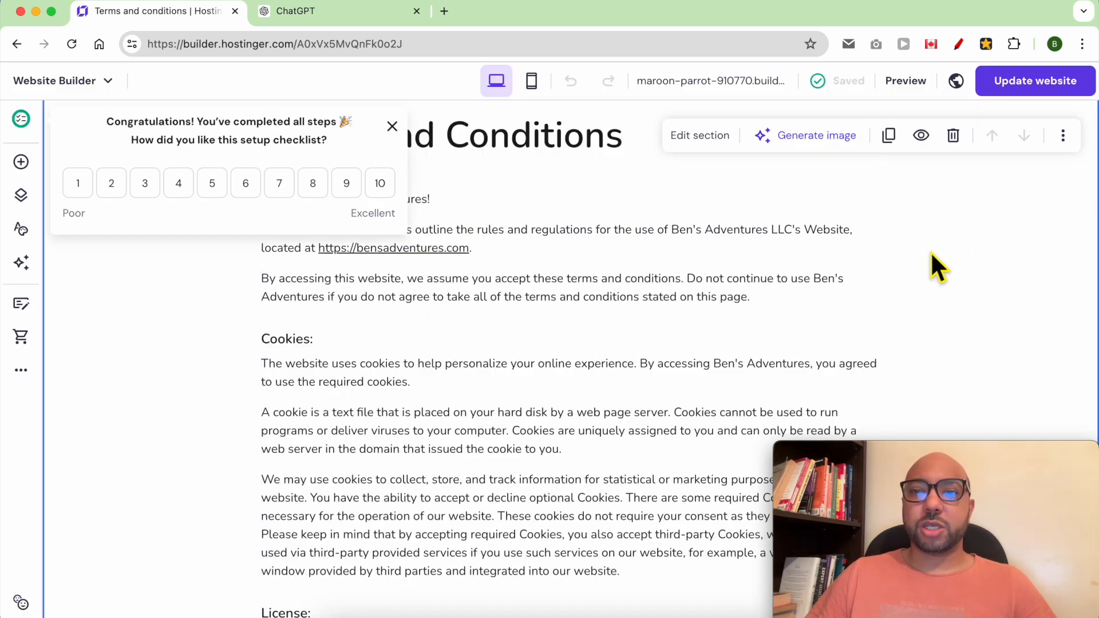
pyautogui.scroll(-20, 690, 398)
pyautogui.scroll(-2, 687, 397)
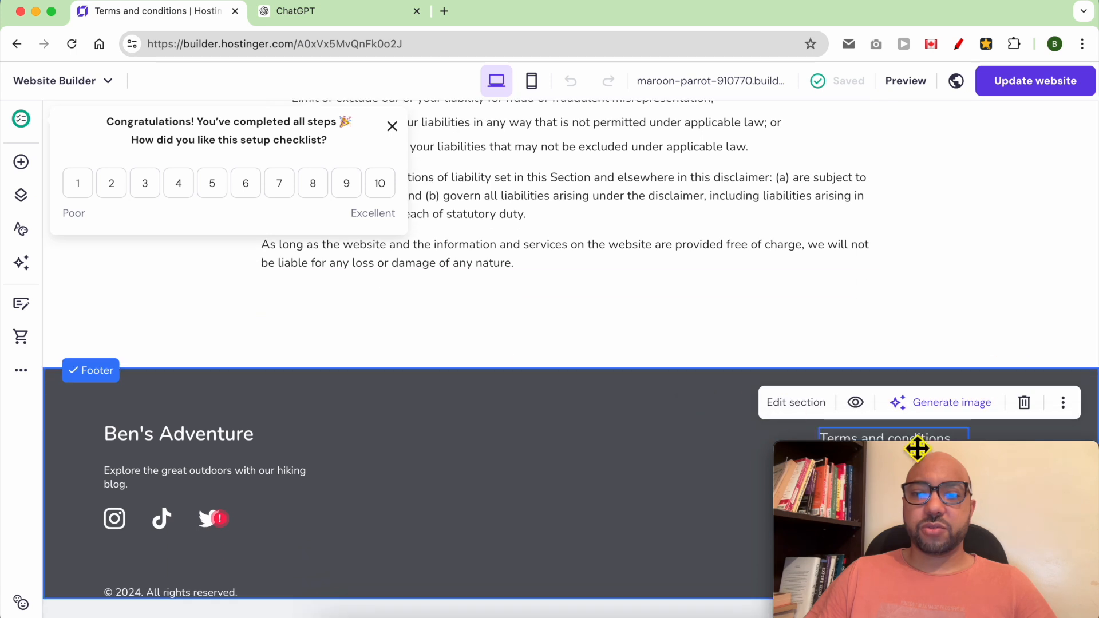
pyautogui.moveTo(910, 444); pyautogui.dragTo(913, 174)
# - Link the footer's Terms and conditions text to the Terms and conditions page
pyautogui.click(896, 446)
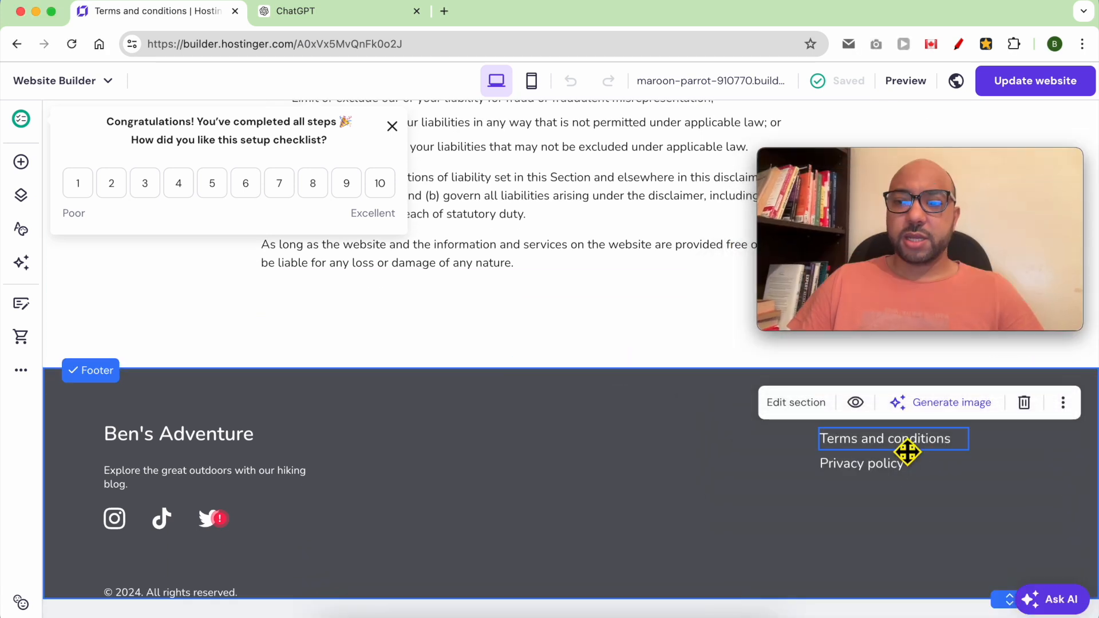
pyautogui.click(903, 448)
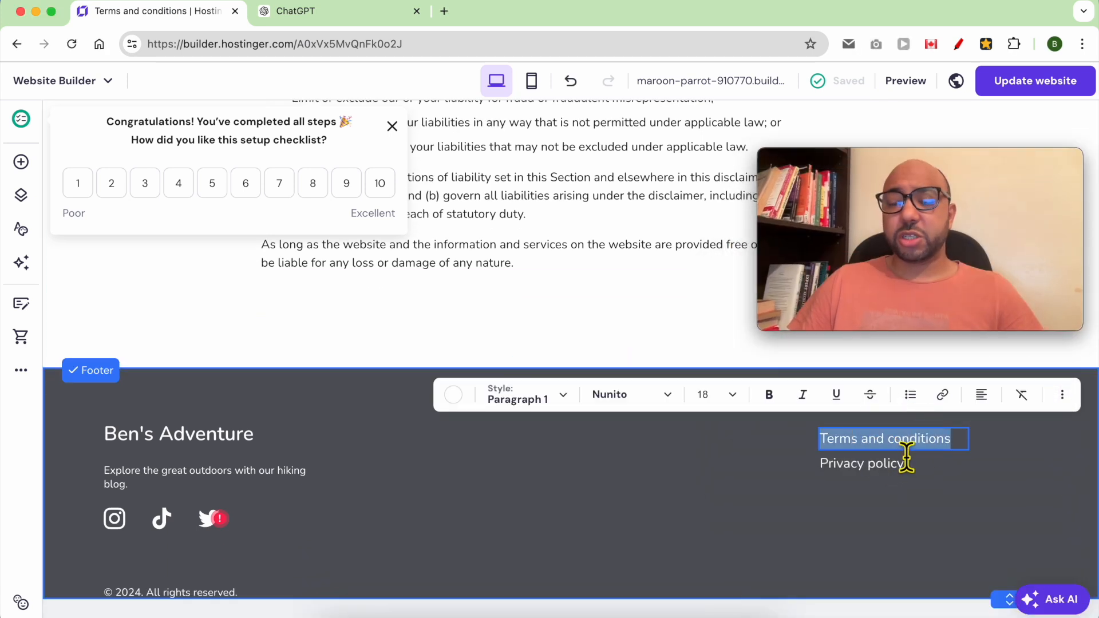
pyautogui.click(944, 396)
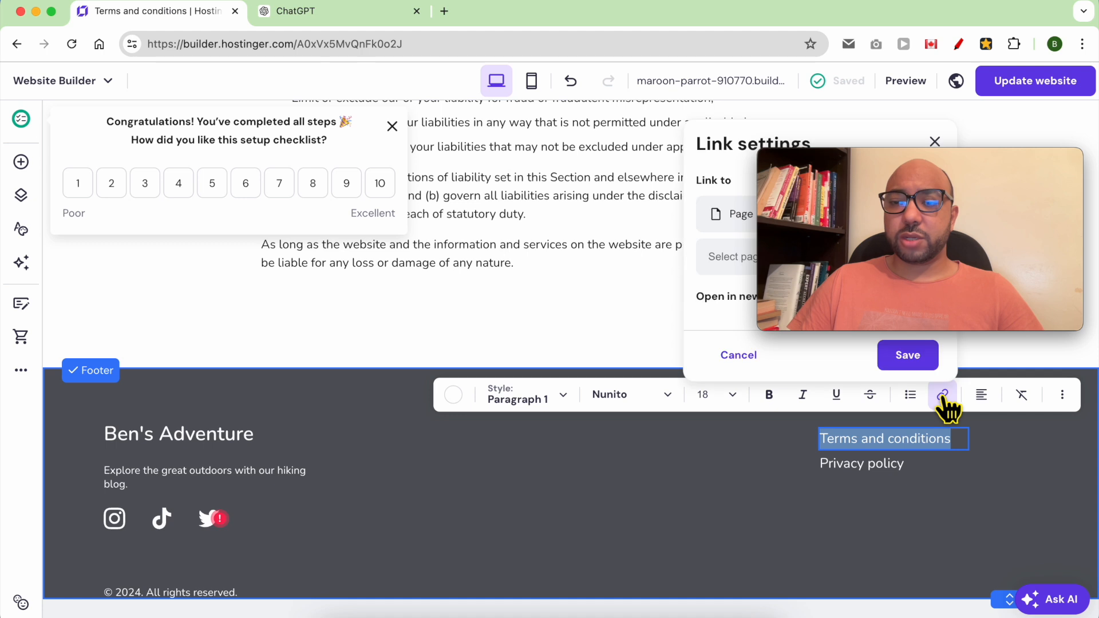
pyautogui.moveTo(853, 164); pyautogui.dragTo(325, 150)
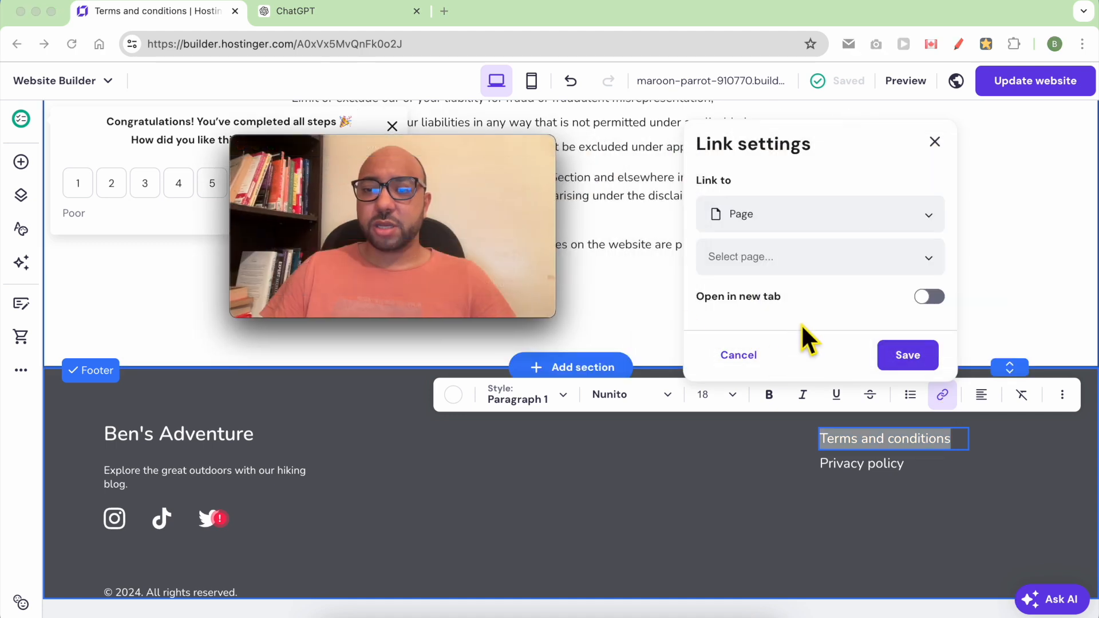
pyautogui.click(813, 265)
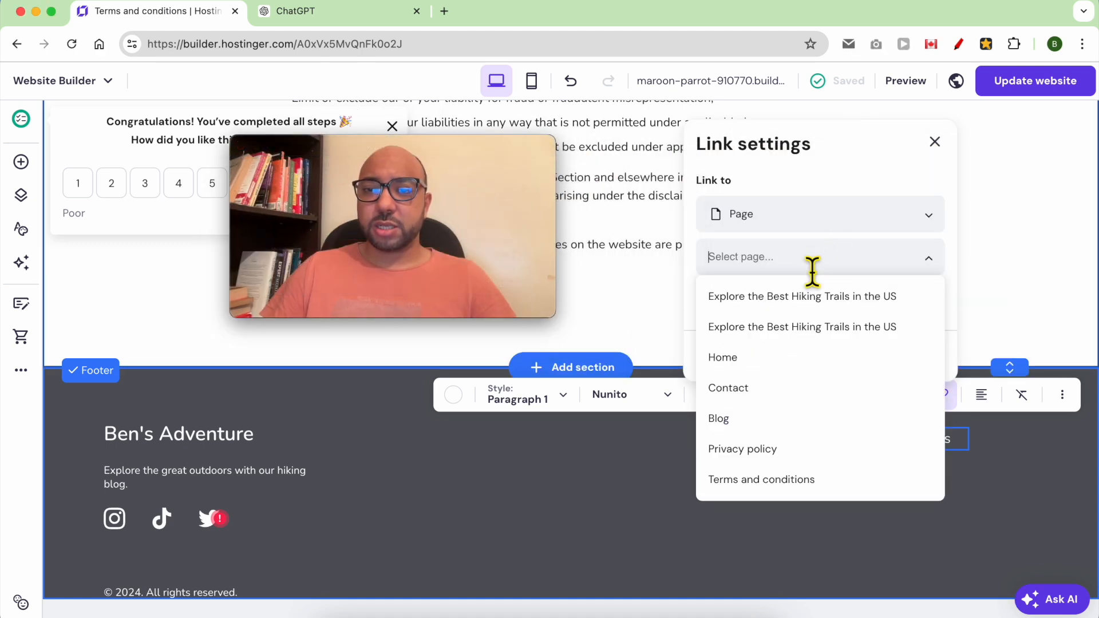
pyautogui.click(831, 229)
pyautogui.click(794, 252)
pyautogui.click(792, 252)
pyautogui.click(780, 481)
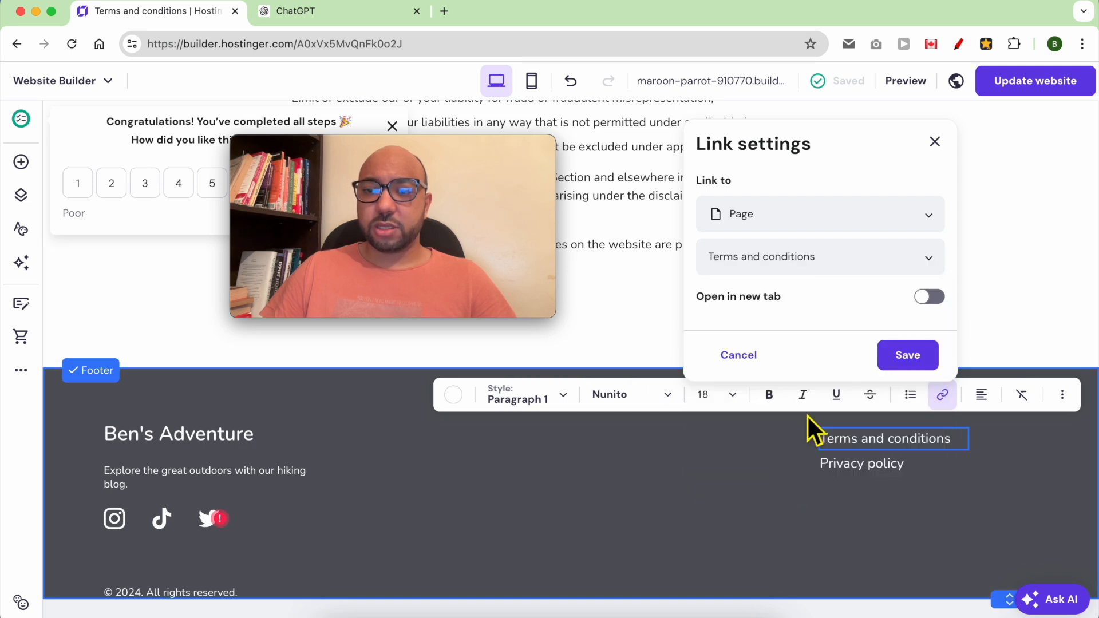
pyautogui.click(907, 358)
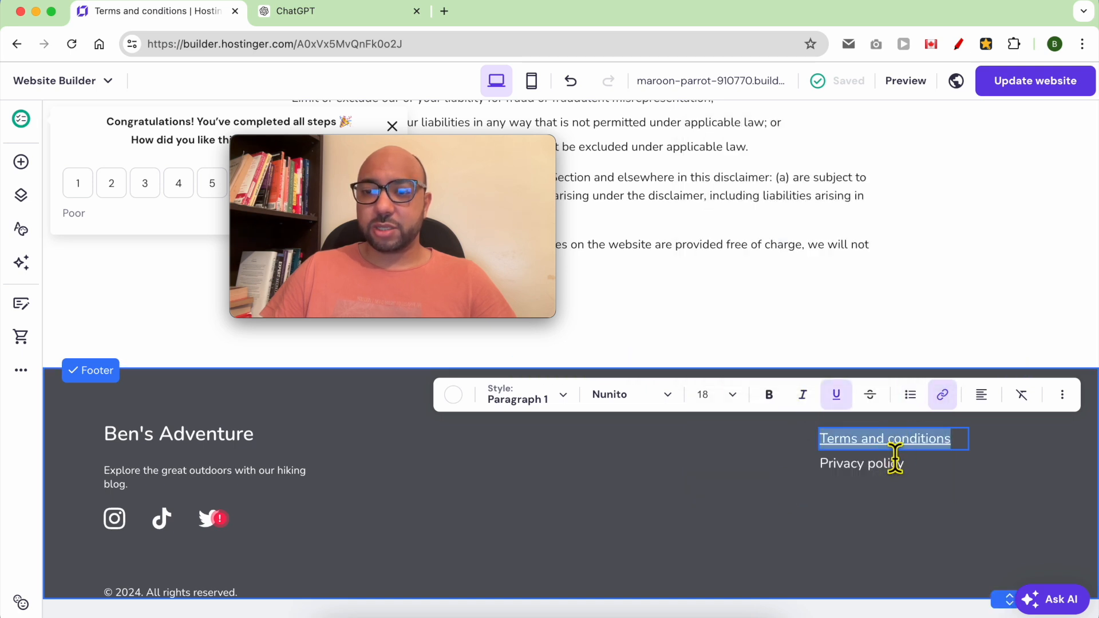
# - Link the footer's Privacy policy text to the Privacy policy page
pyautogui.tripleClick(891, 473)
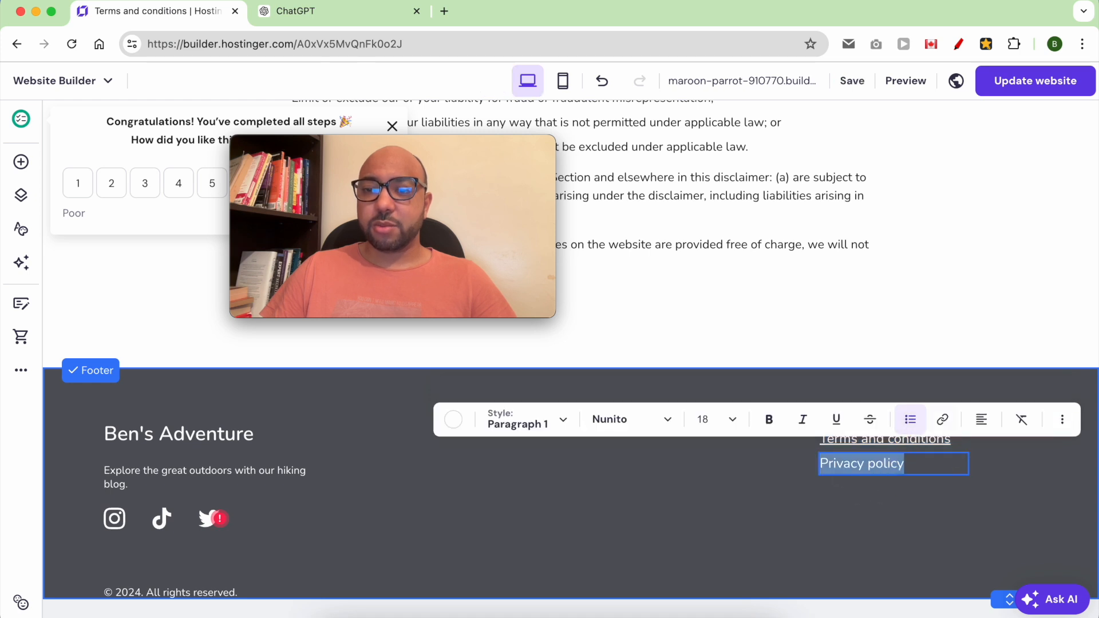
pyautogui.click(944, 423)
pyautogui.click(833, 282)
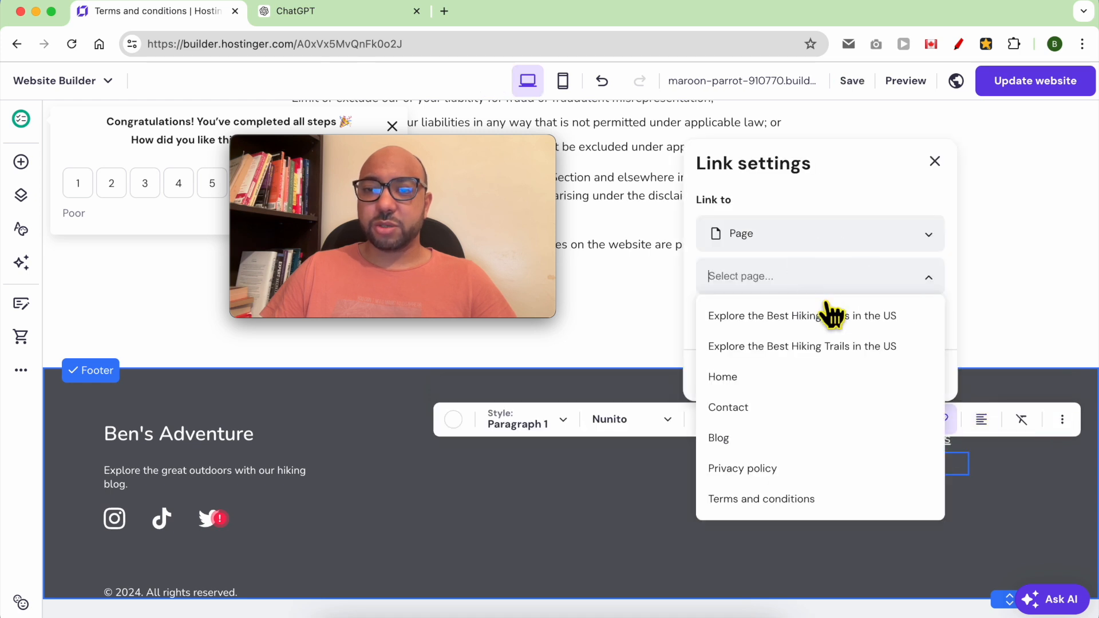
pyautogui.click(793, 468)
pyautogui.click(934, 374)
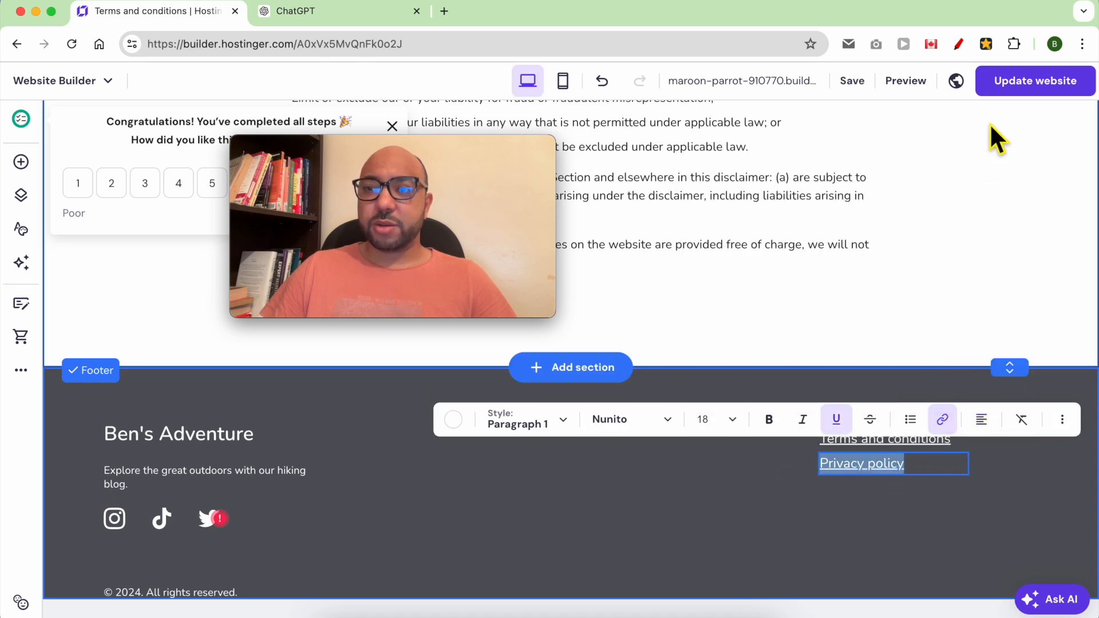
pyautogui.click(1011, 86)
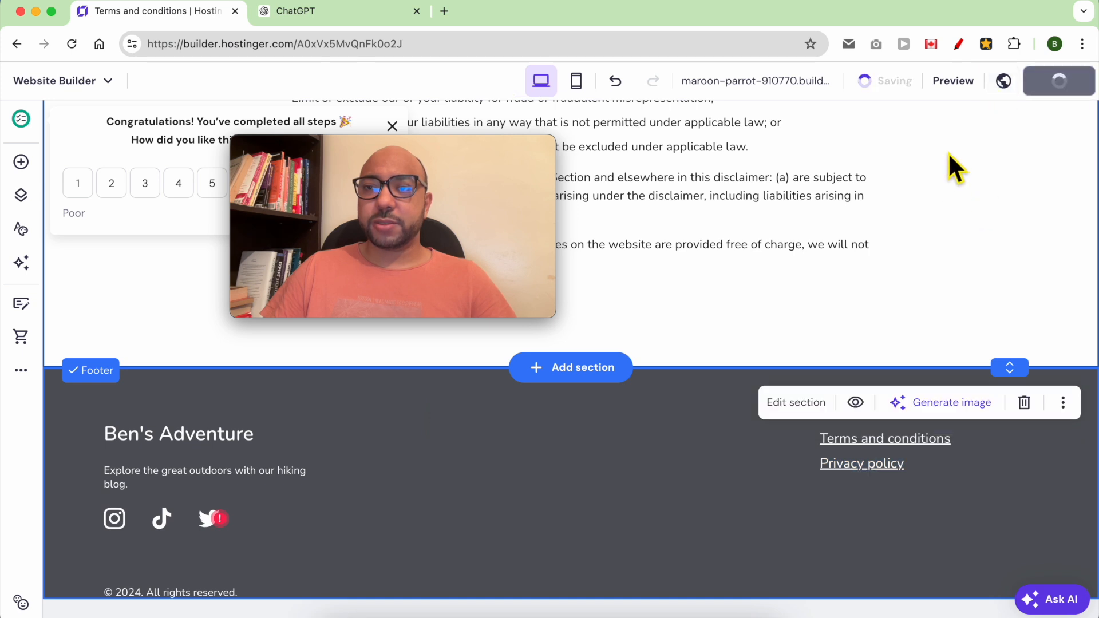
# - Open the republished live site in a new tab and scroll through it
pyautogui.moveTo(483, 146); pyautogui.dragTo(260, 444)
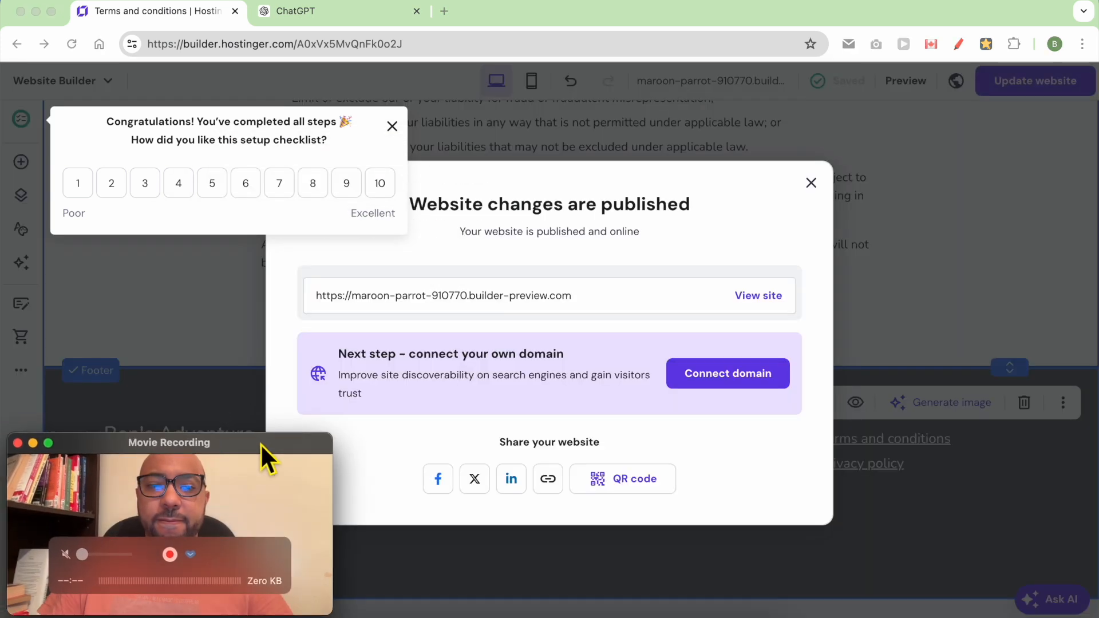
pyautogui.click(755, 296)
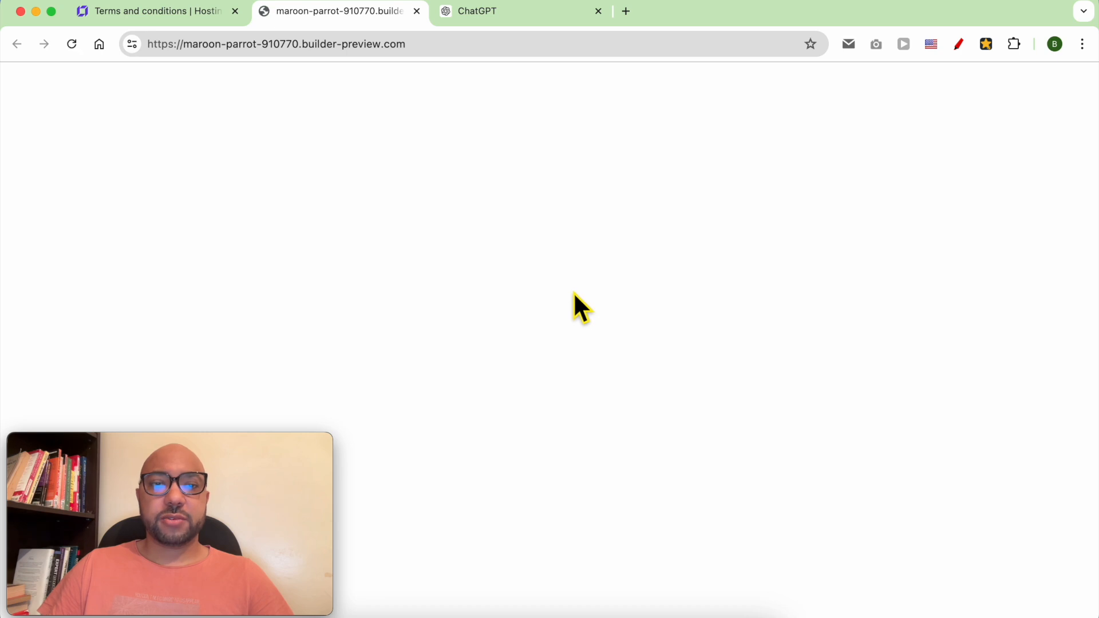
pyautogui.scroll(-10, 813, 361)
pyautogui.scroll(-15, 820, 348)
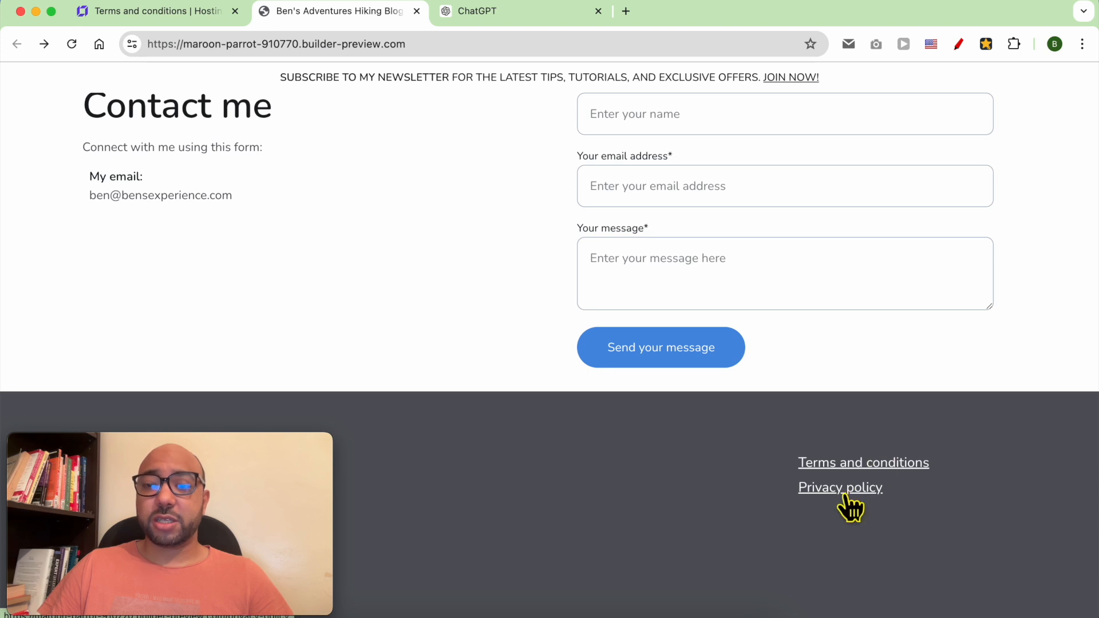
pyautogui.scroll(20, 602, 311)
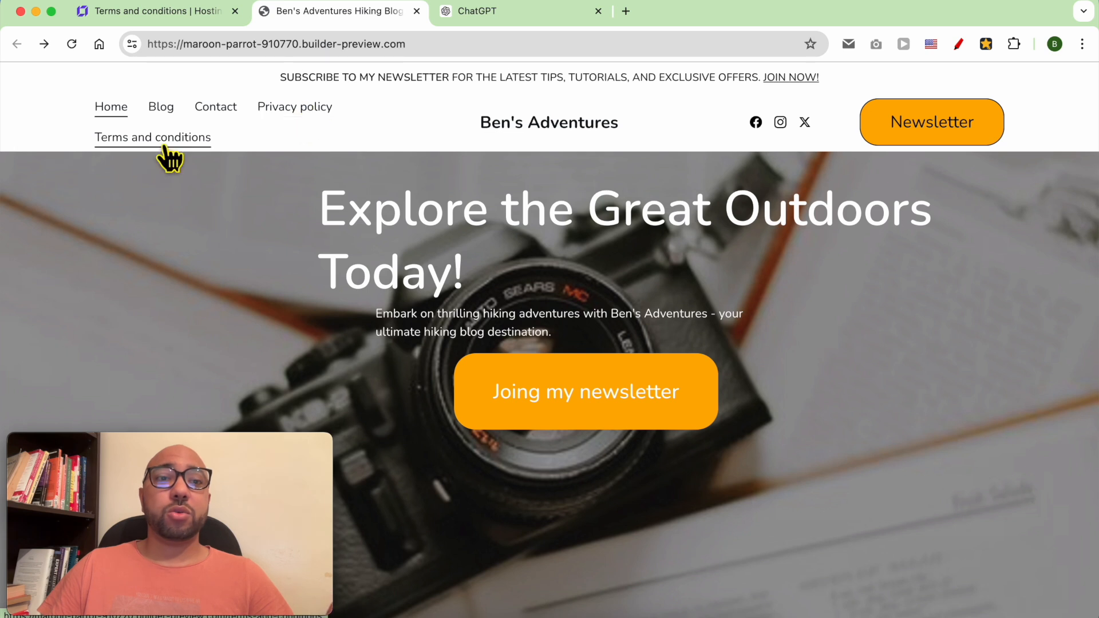
# - Move the Terms and conditions and Privacy policy pages into Hidden from navigation and update the website
pyautogui.click(189, 13)
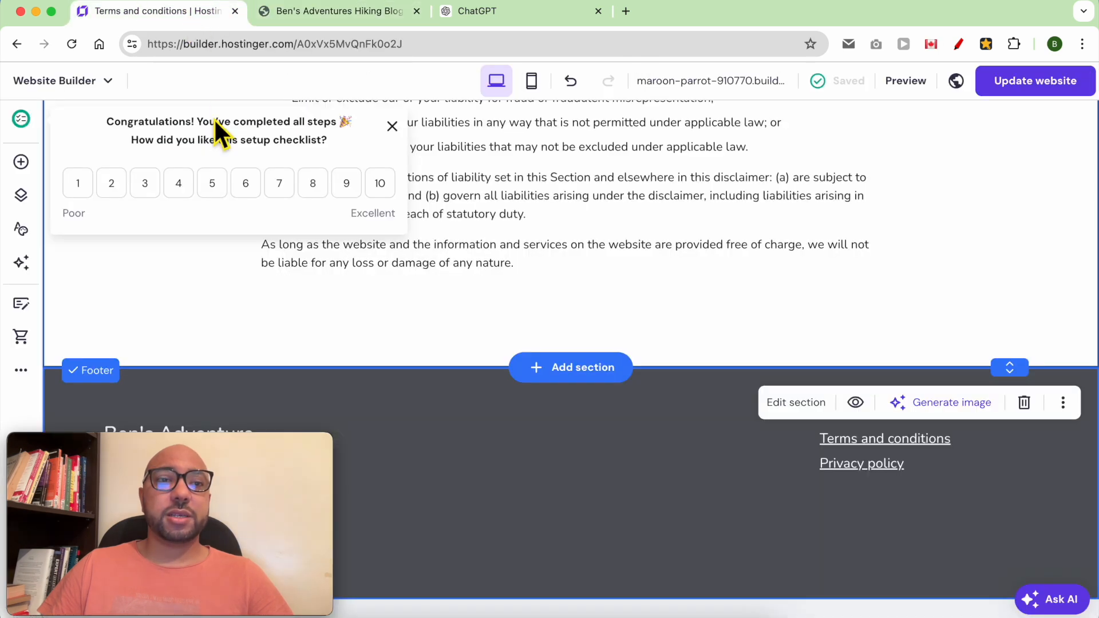
pyautogui.moveTo(162, 449); pyautogui.dragTo(921, 451)
pyautogui.click(21, 195)
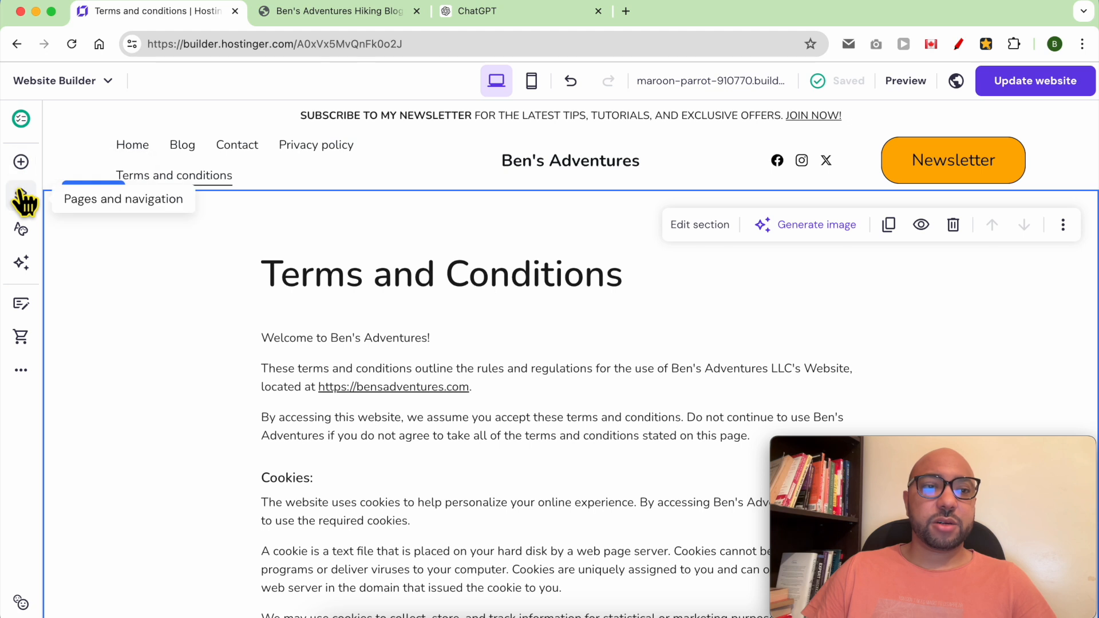
pyautogui.scroll(-3, 206, 401)
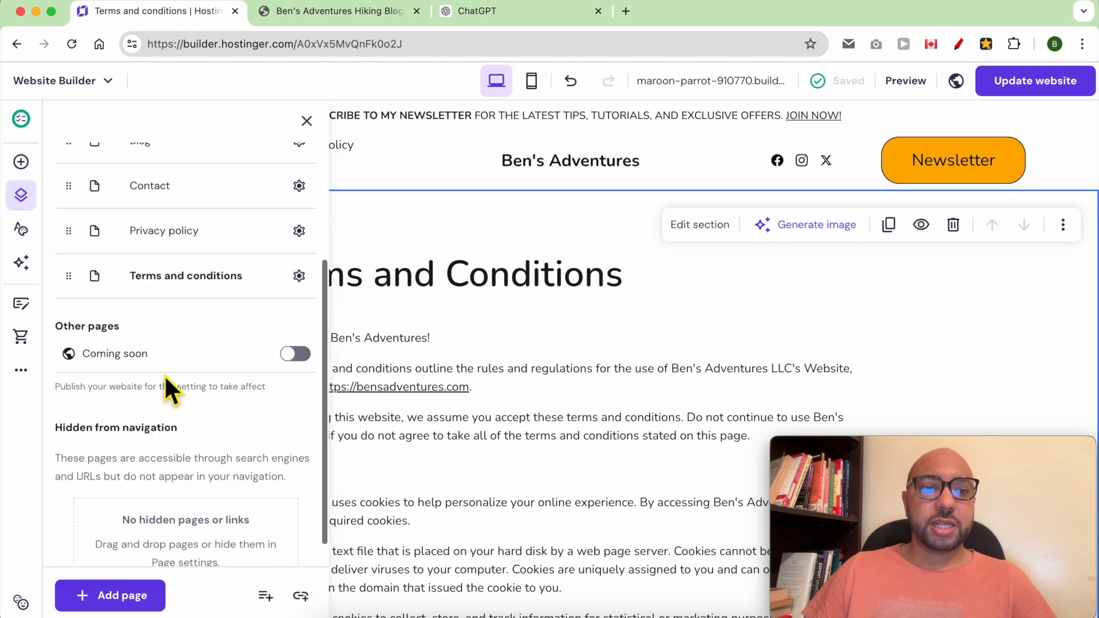
pyautogui.moveTo(82, 292); pyautogui.dragTo(87, 531)
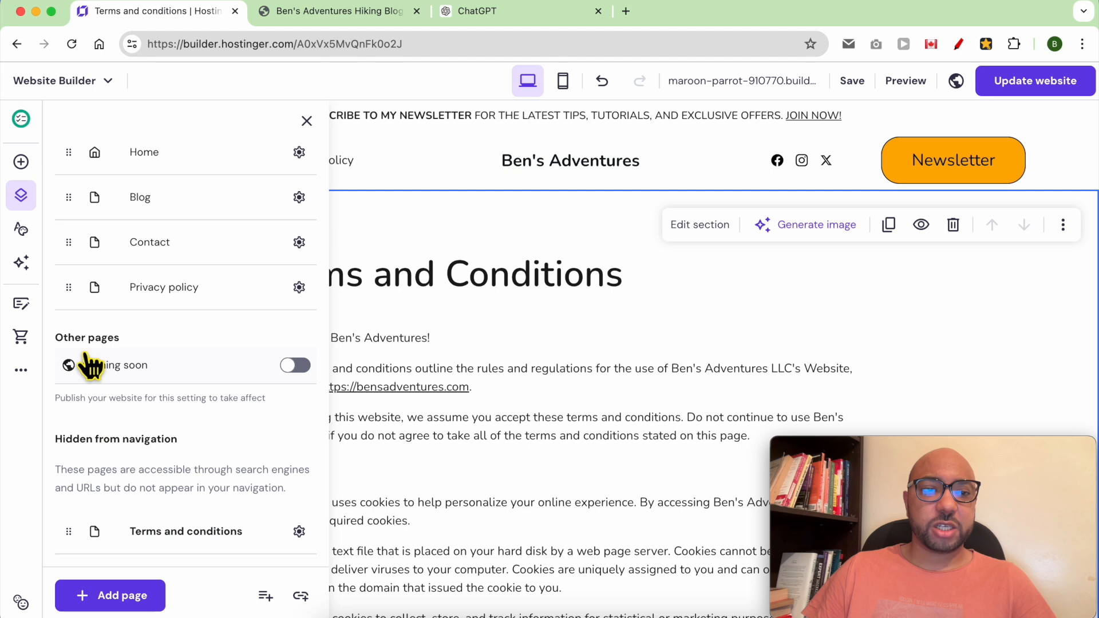
pyautogui.moveTo(79, 292); pyautogui.dragTo(78, 527)
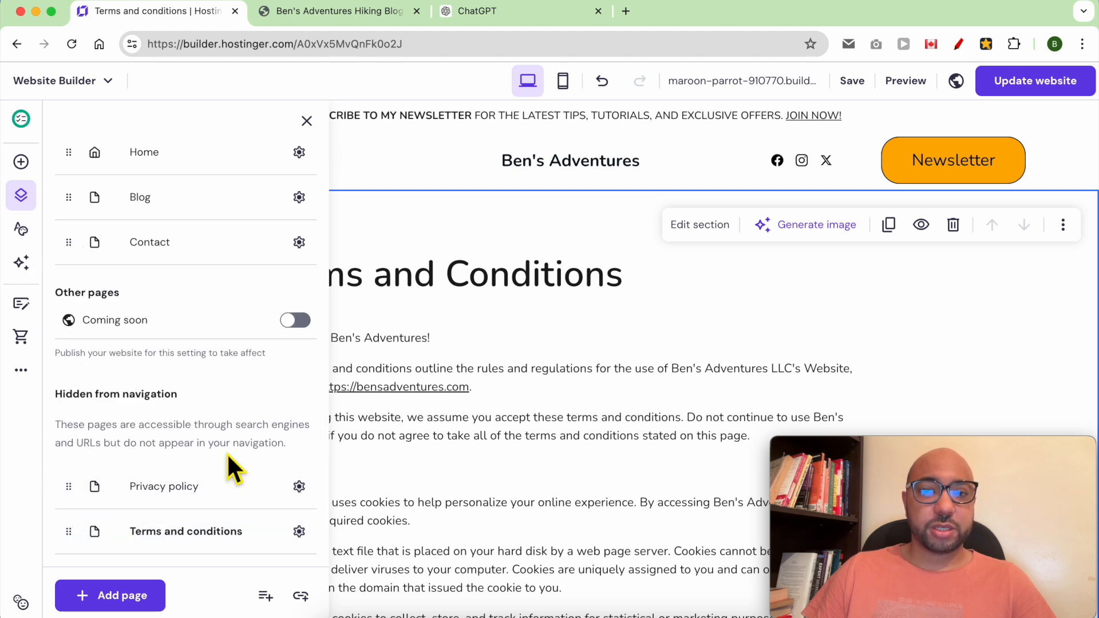
pyautogui.click(261, 181)
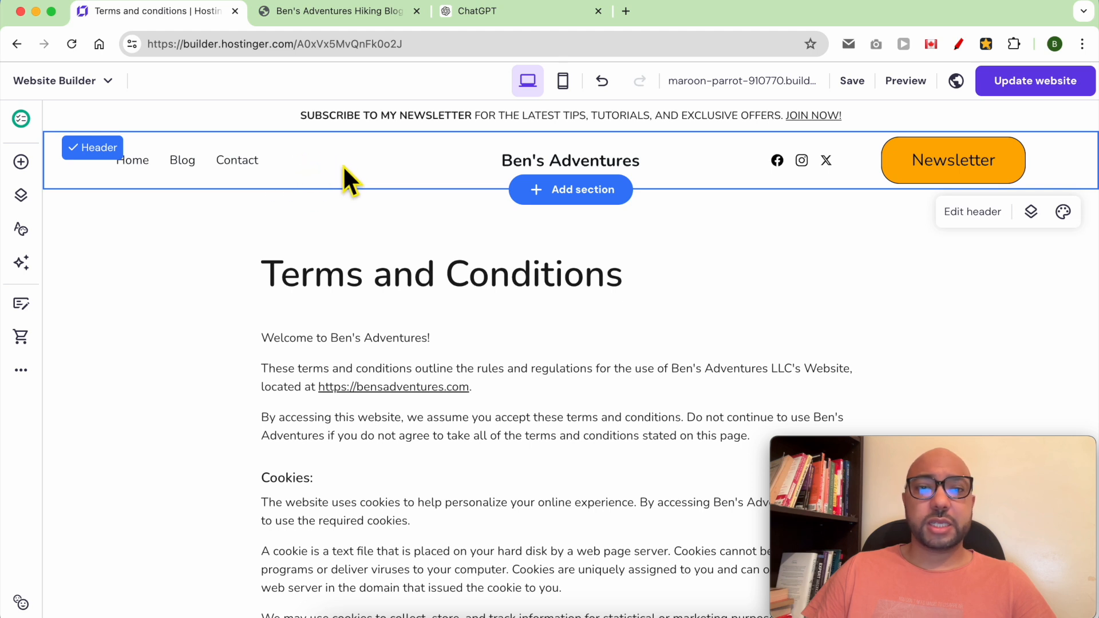
pyautogui.click(1022, 86)
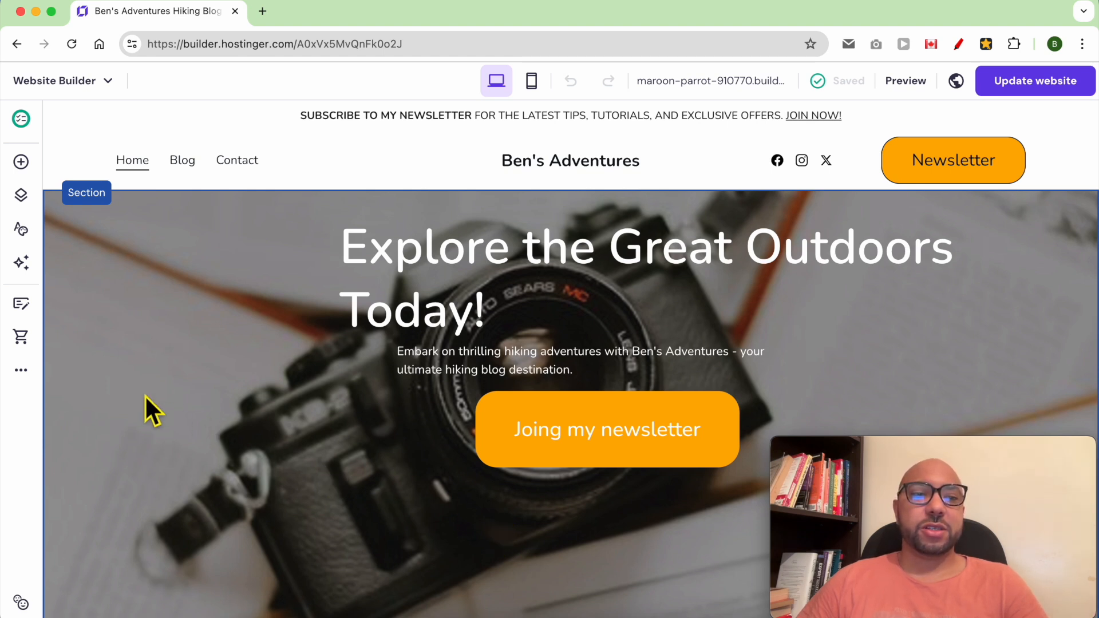
# - Open the site's General settings and expand the Favicon update option
pyautogui.click(20, 372)
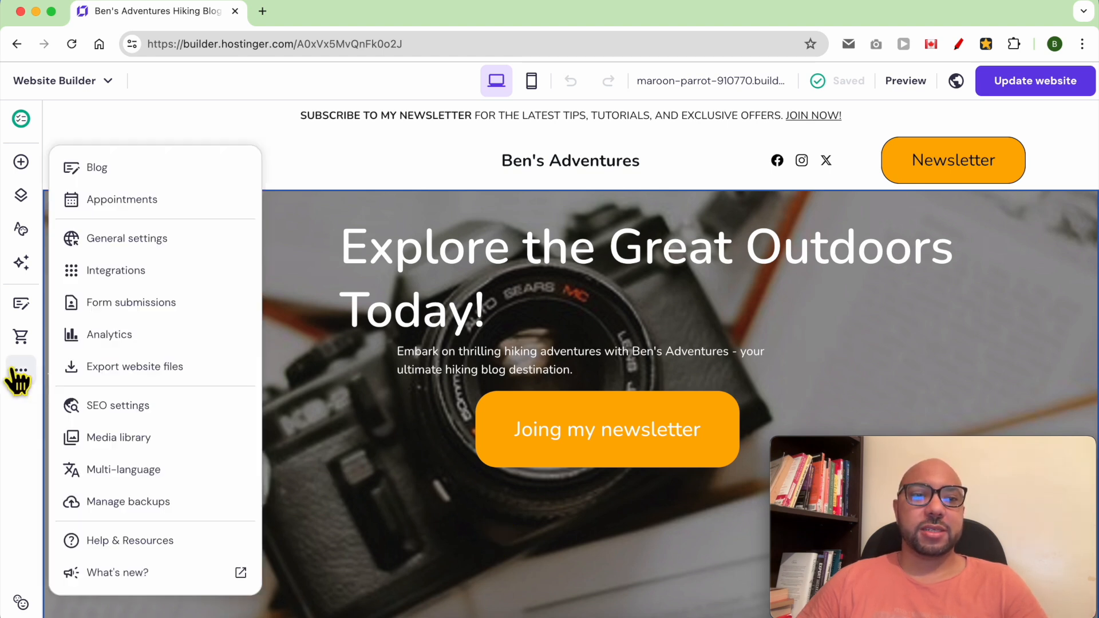
pyautogui.click(199, 253)
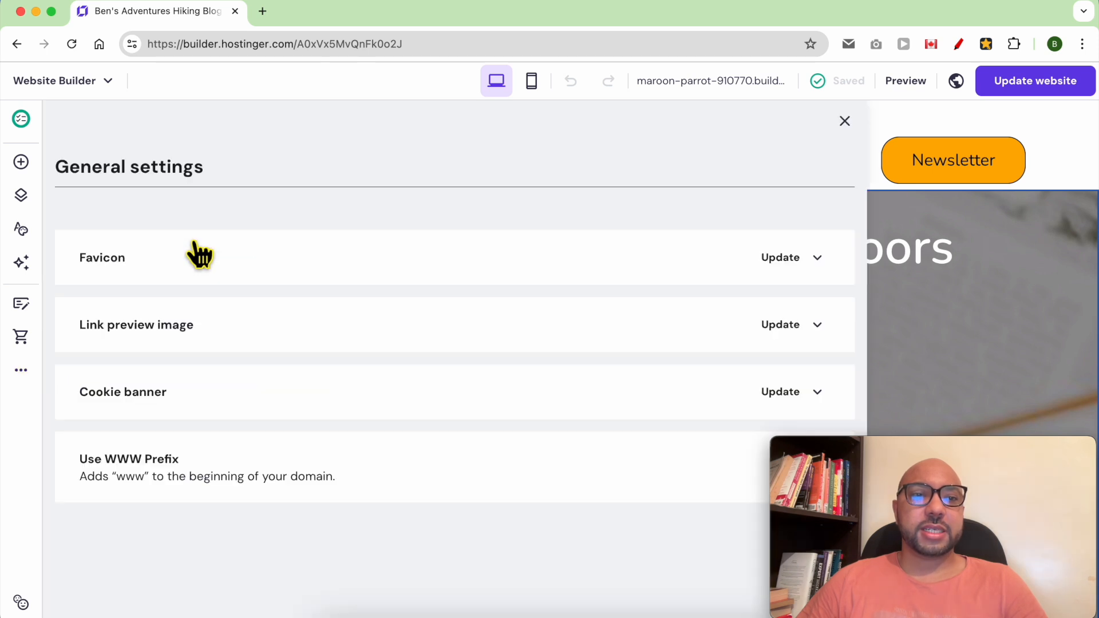
pyautogui.click(782, 262)
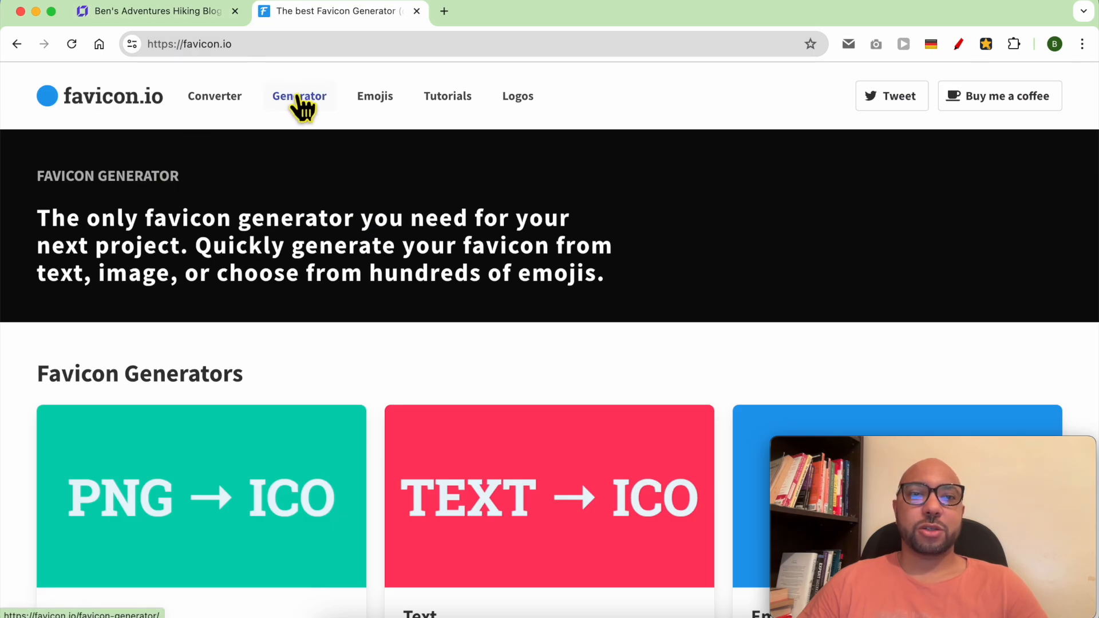
# - In favicon.io's text generator, replace the letter F with B
pyautogui.click(305, 97)
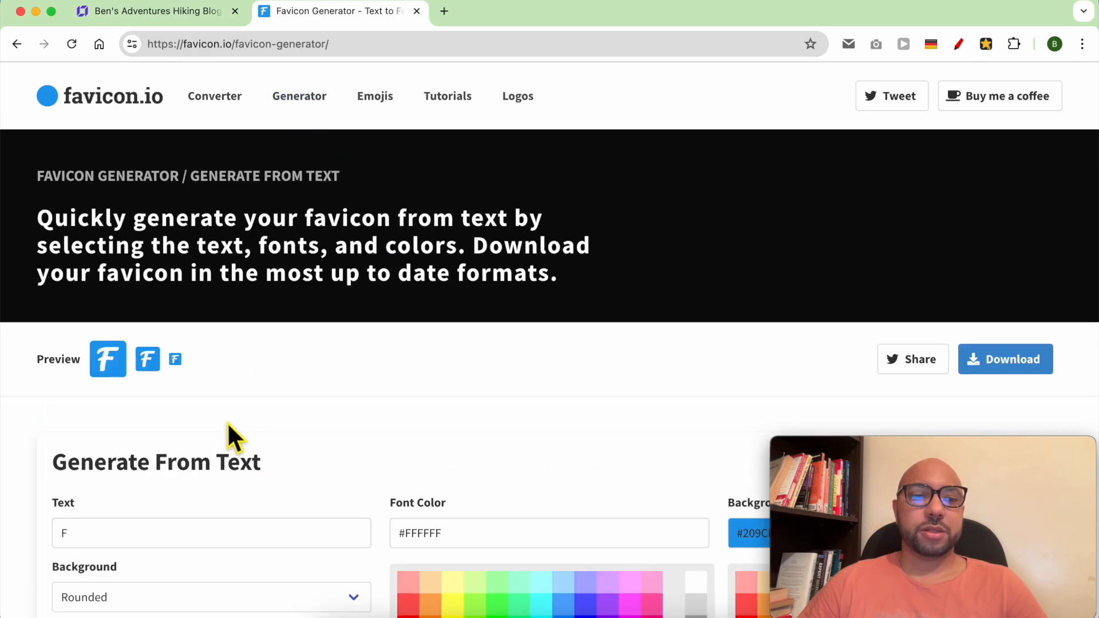
pyautogui.scroll(-2, 232, 424)
pyautogui.click(155, 17)
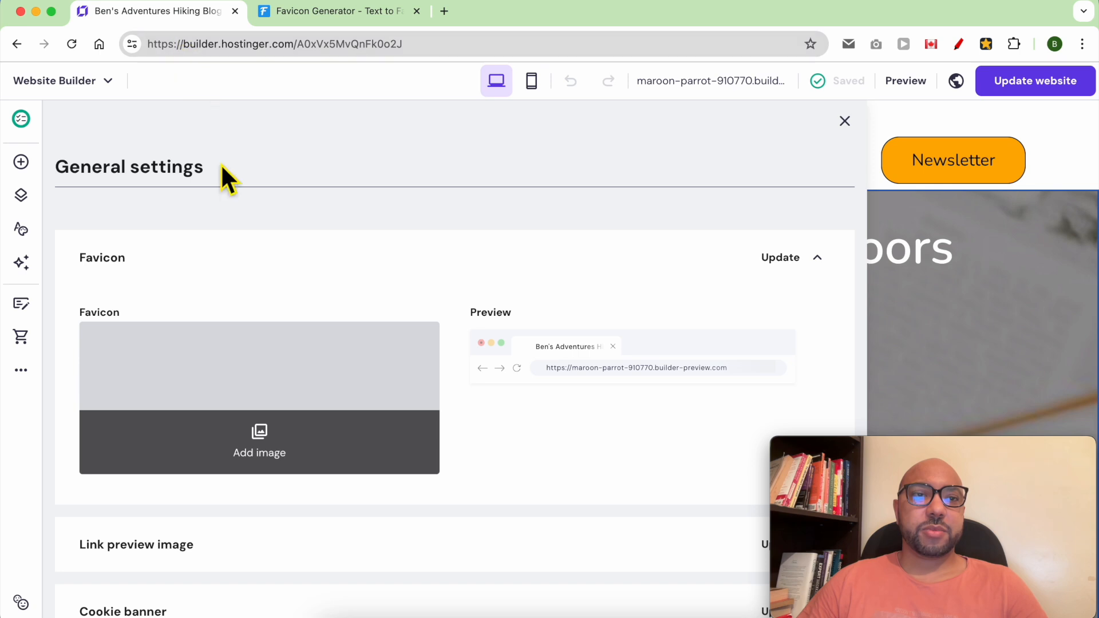
pyautogui.click(311, 16)
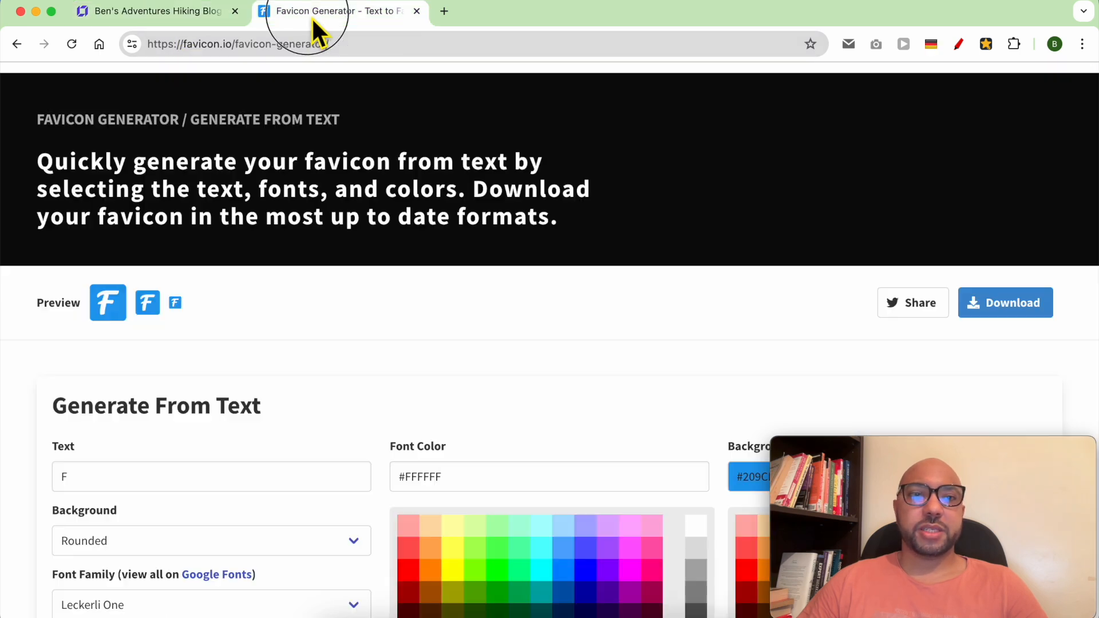
pyautogui.doubleClick(124, 485)
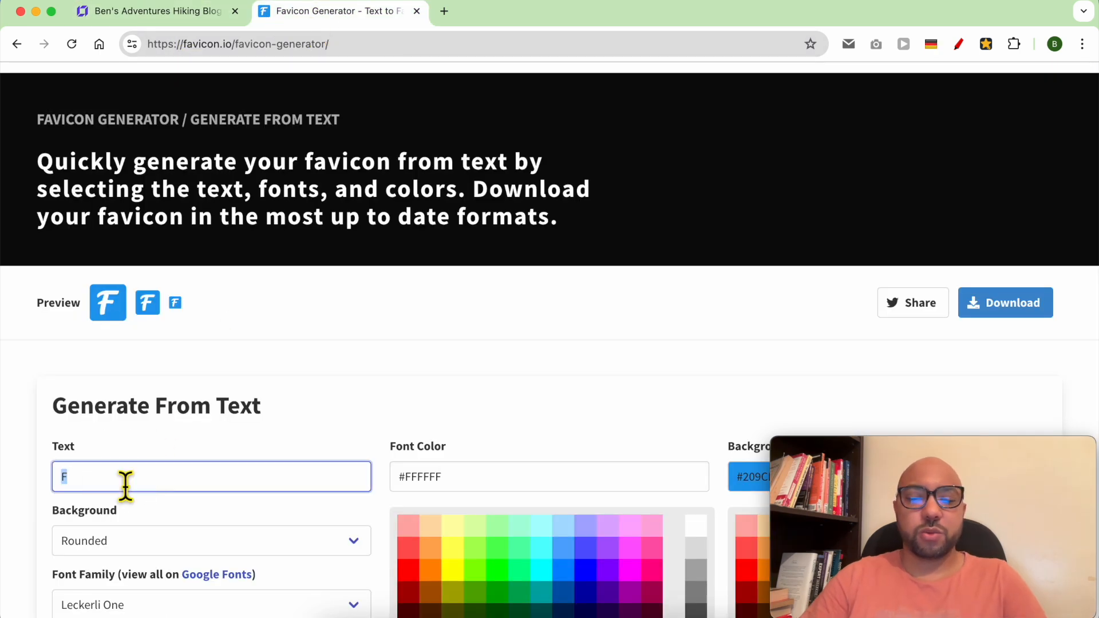
pyautogui.click(280, 367)
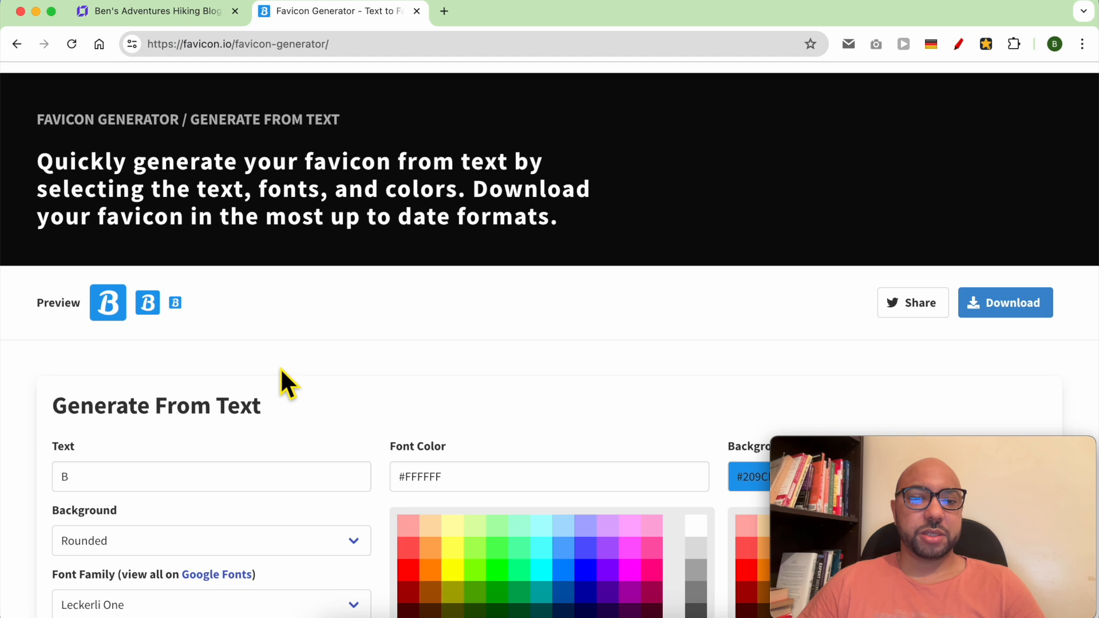
# - Set a white font on a black background, then download the favicon package
pyautogui.scroll(-5, 280, 368)
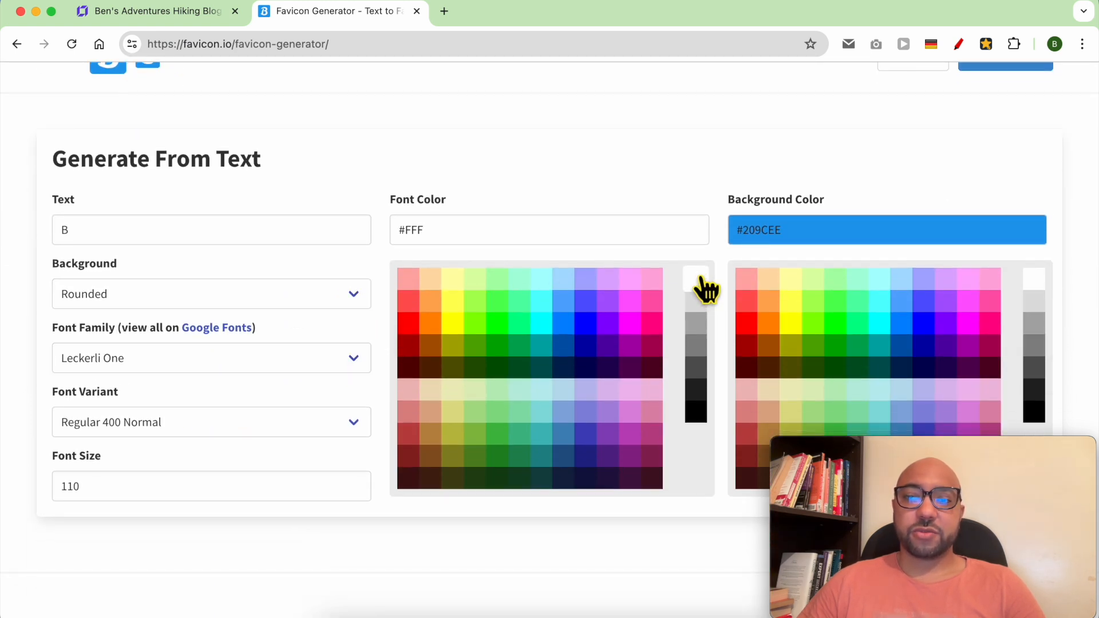
pyautogui.click(703, 417)
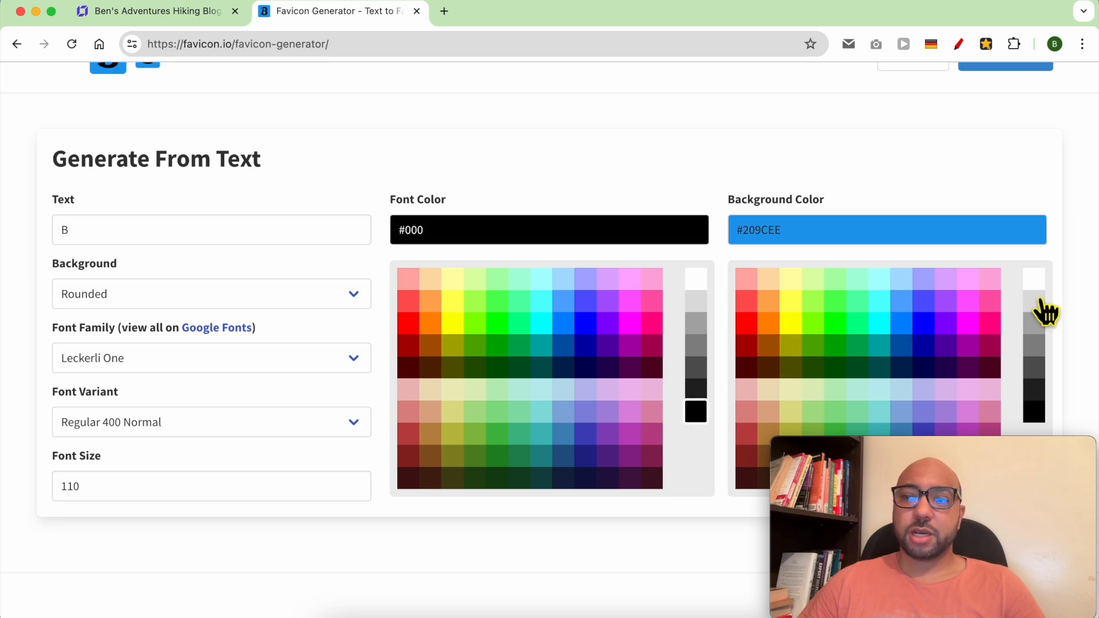
pyautogui.click(1037, 281)
pyautogui.scroll(4, 613, 289)
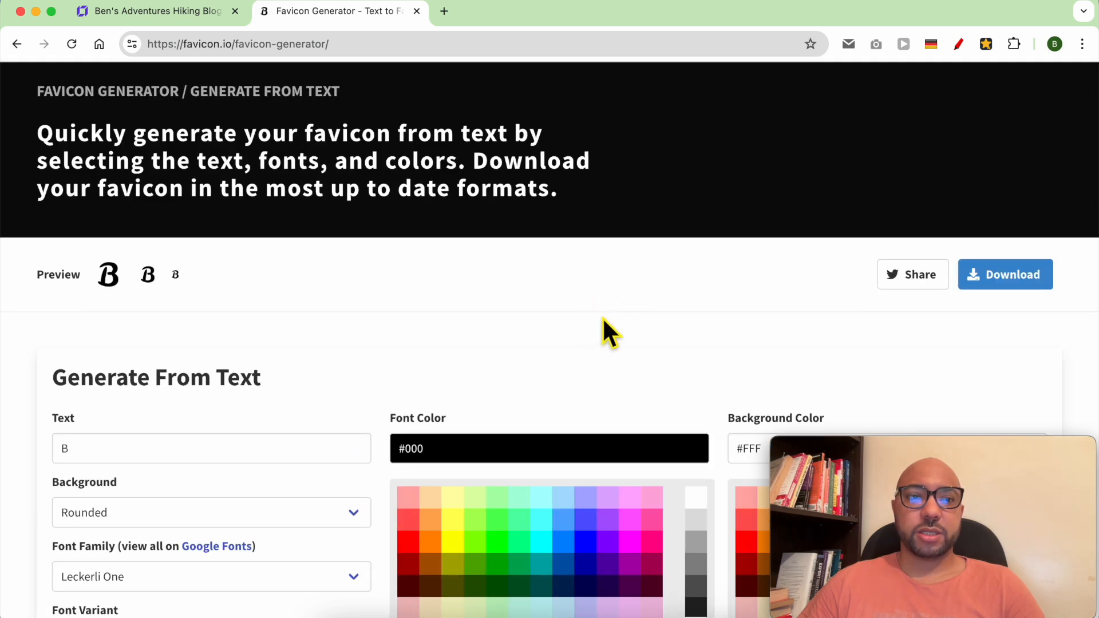
pyautogui.scroll(-7, 619, 321)
pyautogui.click(698, 115)
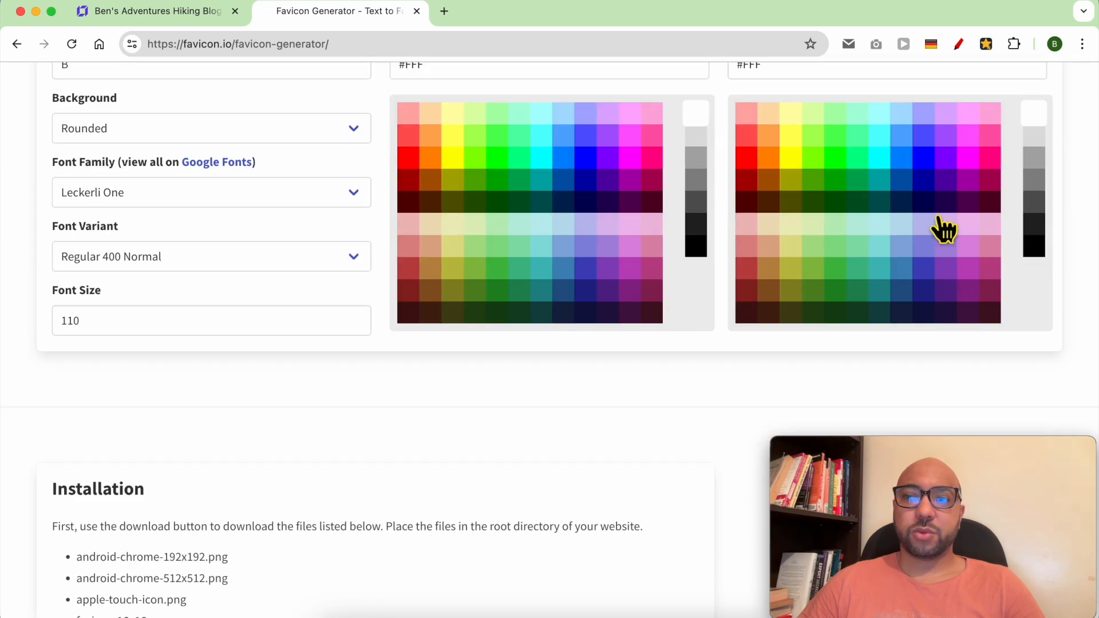
pyautogui.click(1034, 246)
pyautogui.scroll(7, 1004, 285)
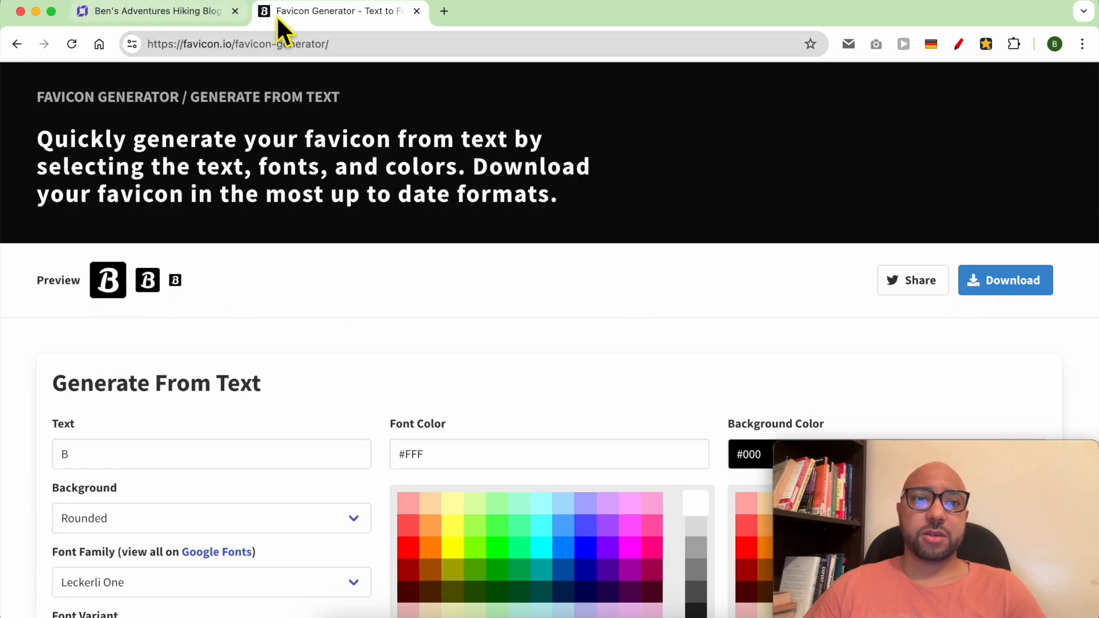
pyautogui.click(1018, 281)
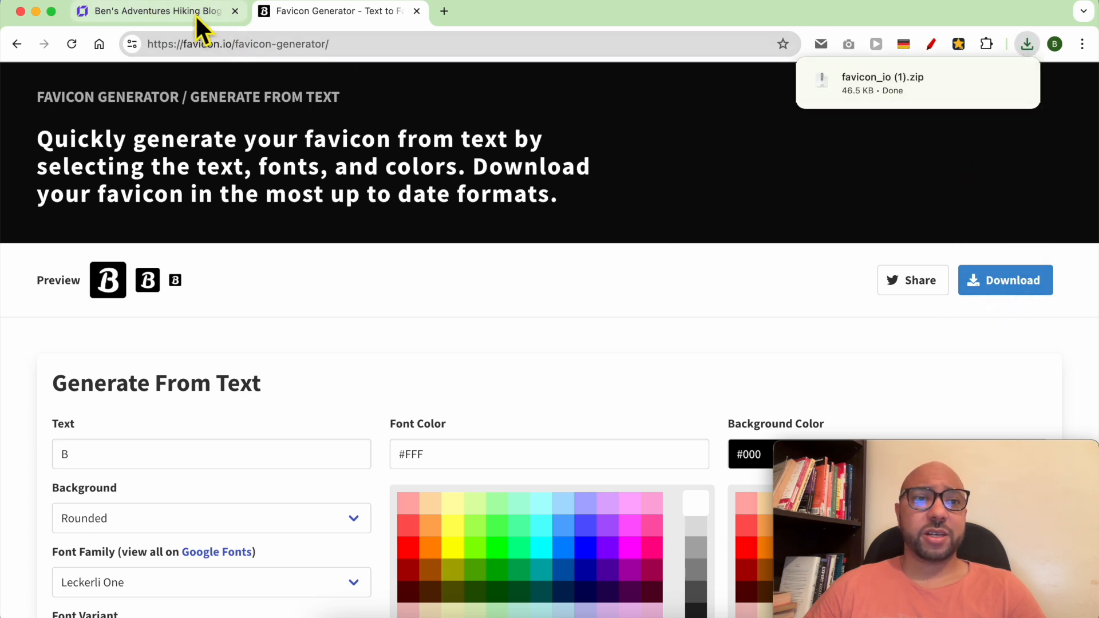
# - Upload android-chrome-512x512.png from the favicon_io (1) folder to the site builder
pyautogui.click(911, 93)
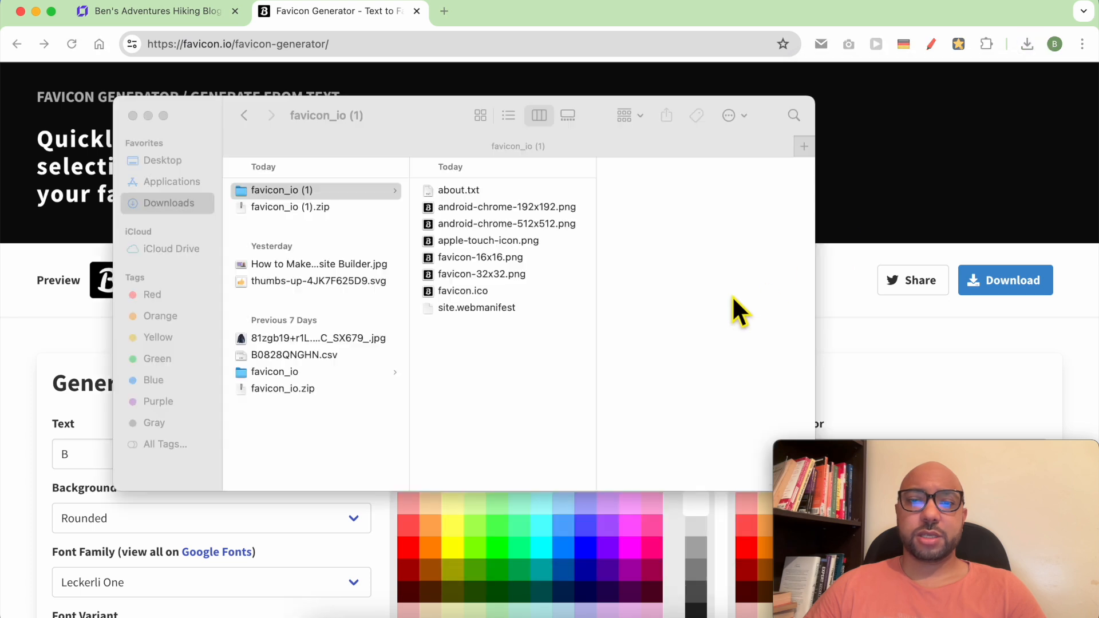
pyautogui.click(166, 16)
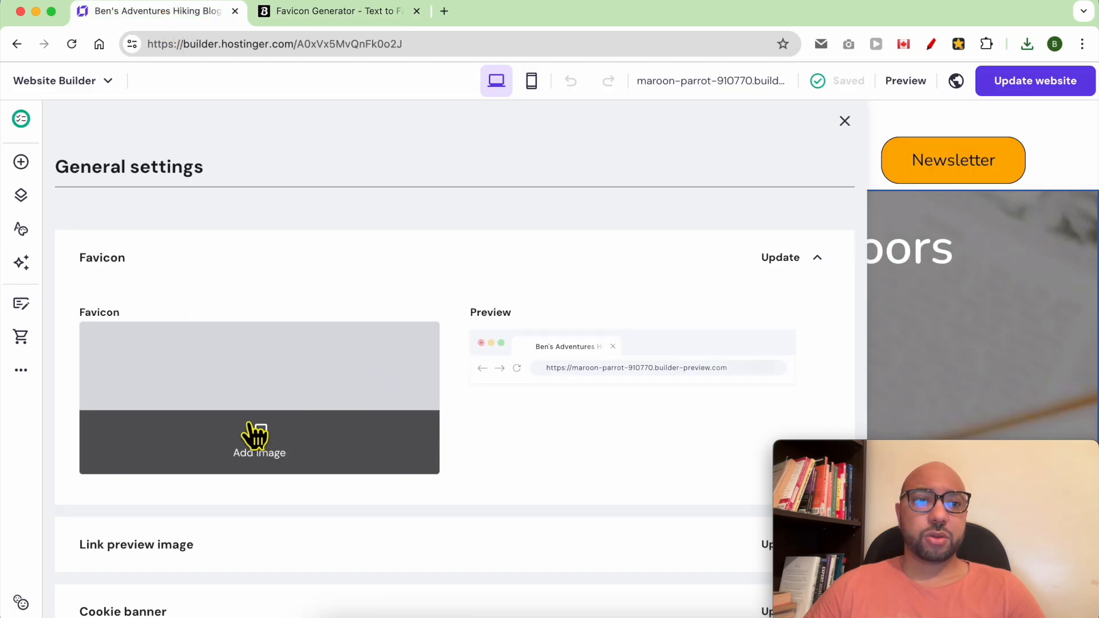
pyautogui.click(284, 436)
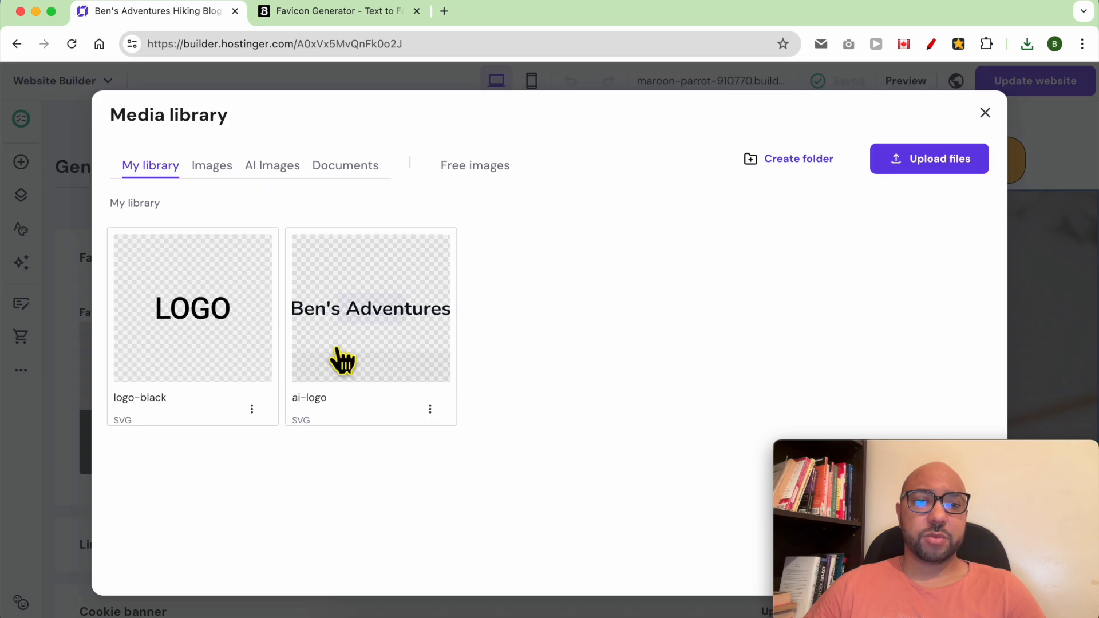
pyautogui.click(930, 162)
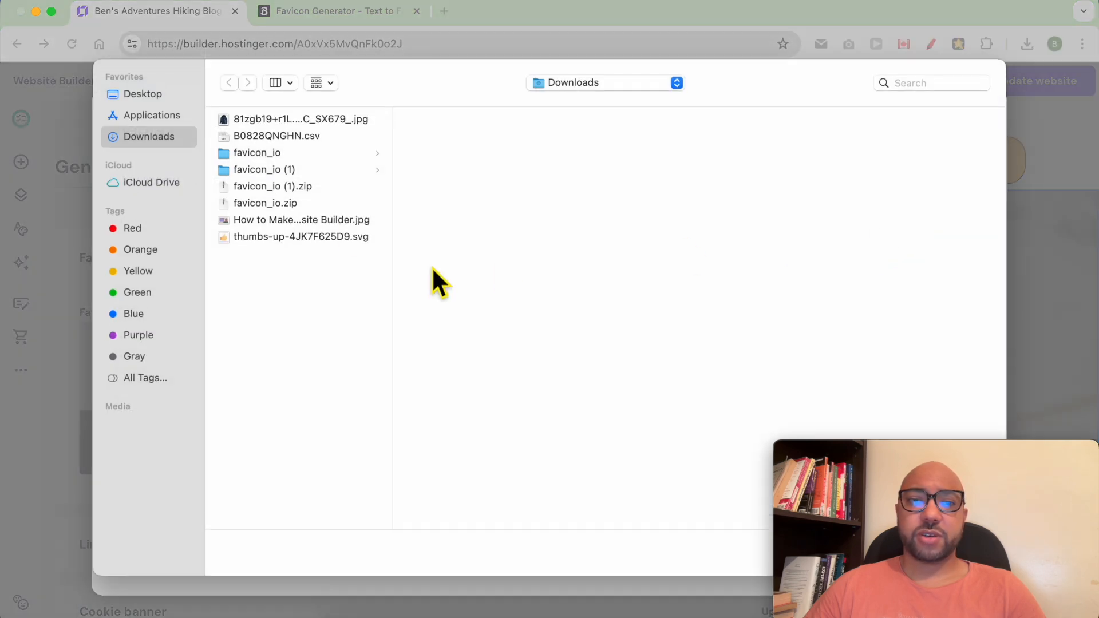
pyautogui.click(301, 169)
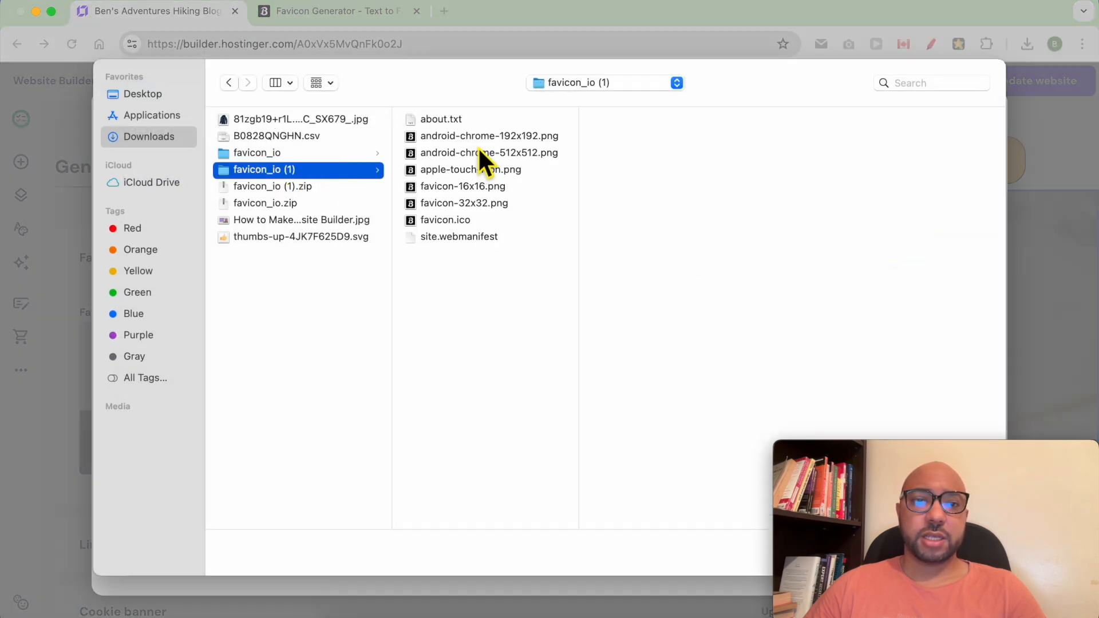
pyautogui.click(480, 159)
pyautogui.moveTo(855, 442); pyautogui.dragTo(870, 260)
pyautogui.click(973, 552)
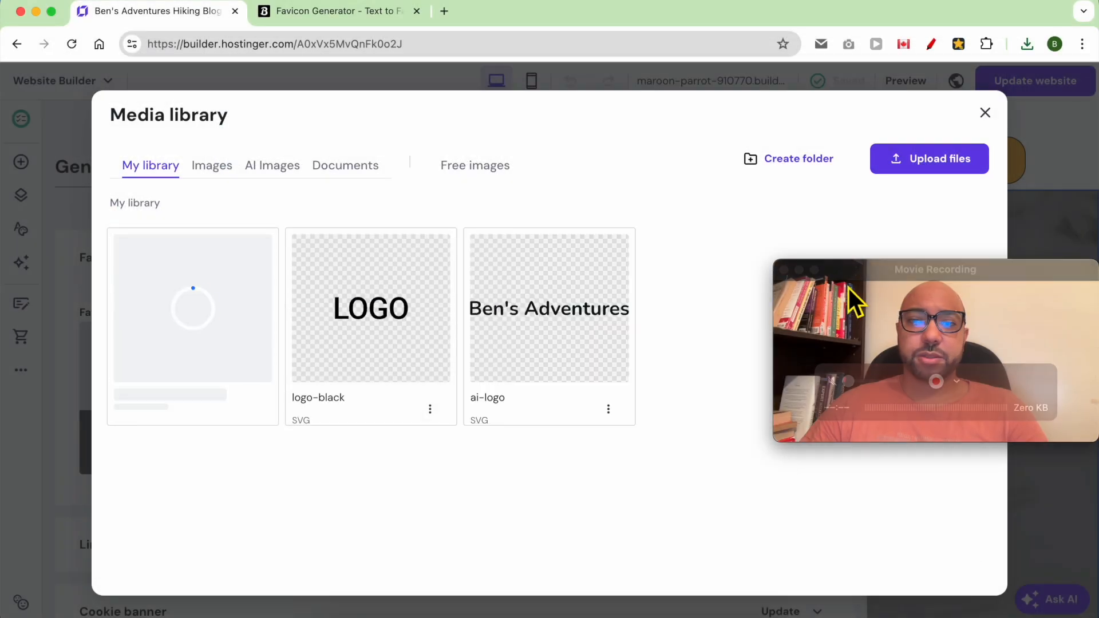
# - Select the uploaded B image as the favicon, save it, and start publishing
pyautogui.click(889, 297)
pyautogui.moveTo(889, 298); pyautogui.dragTo(910, 460)
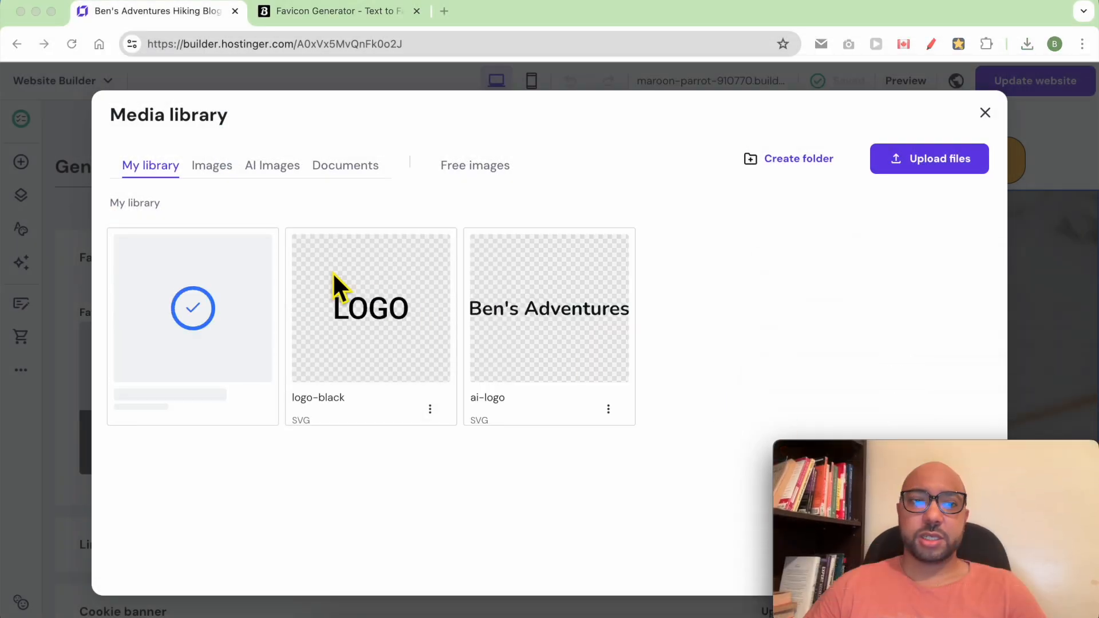
pyautogui.click(197, 308)
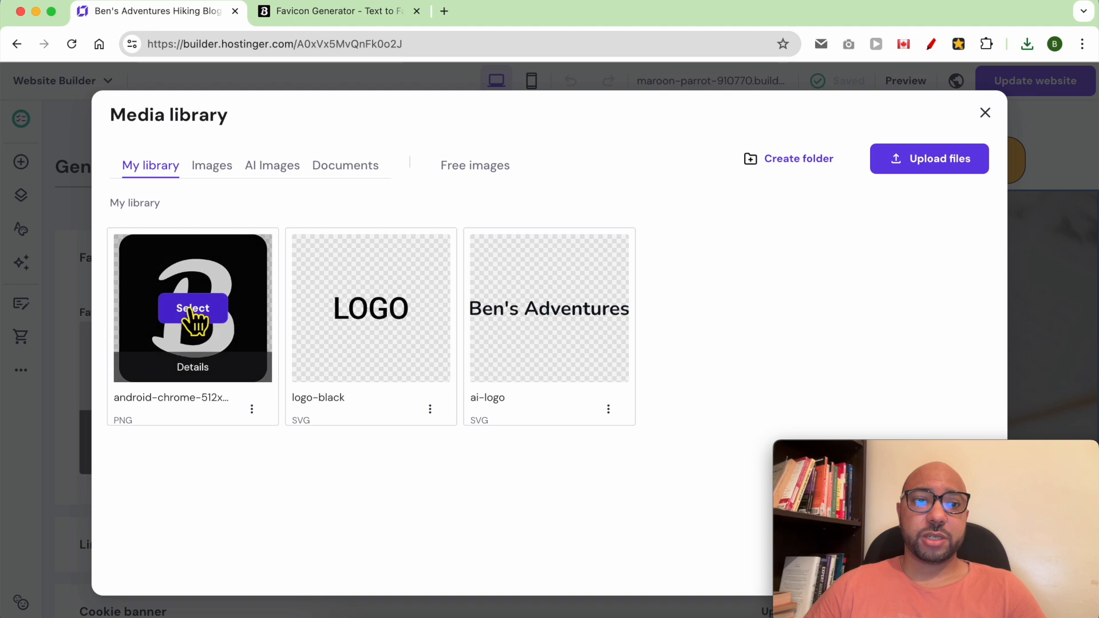
pyautogui.click(209, 313)
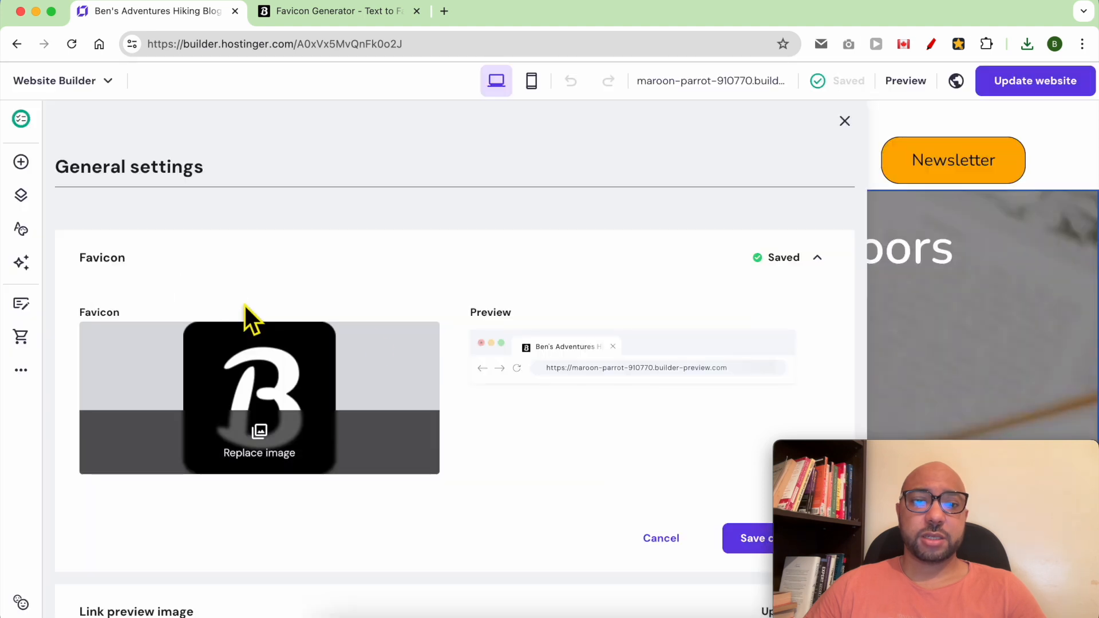
pyautogui.click(751, 539)
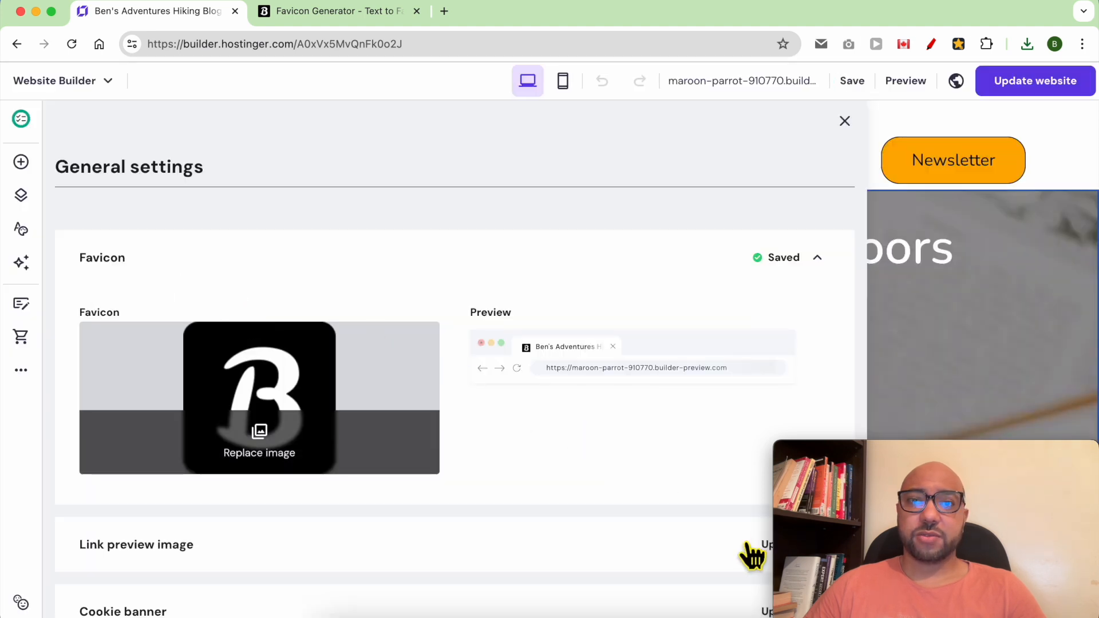
pyautogui.click(1064, 90)
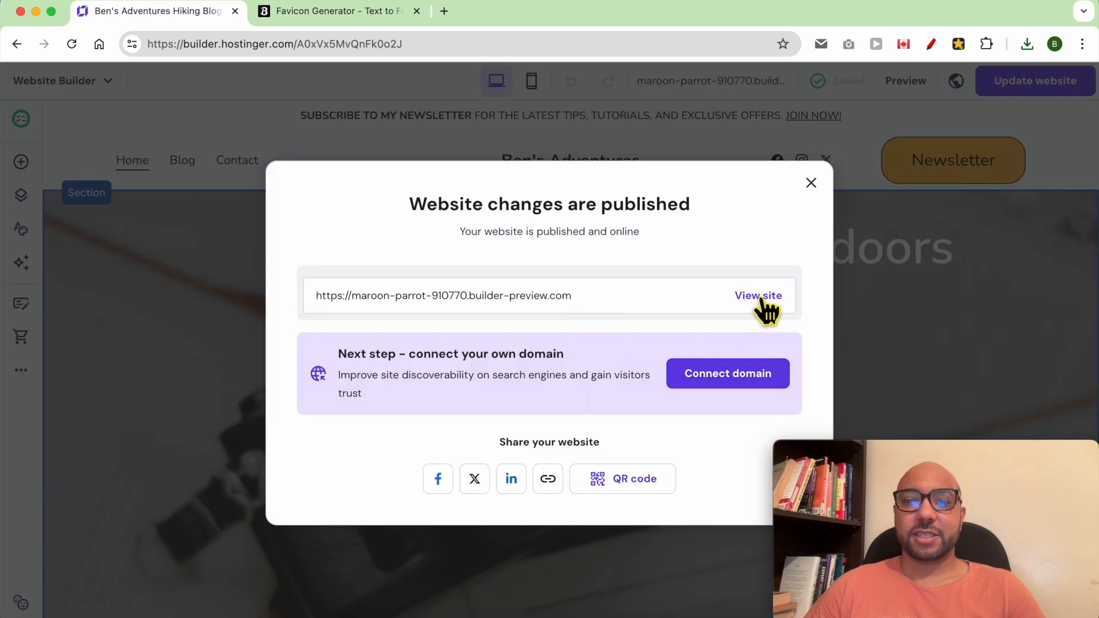
# - Open the live Ben's Adventures site and reload it to show the B favicon
pyautogui.click(760, 297)
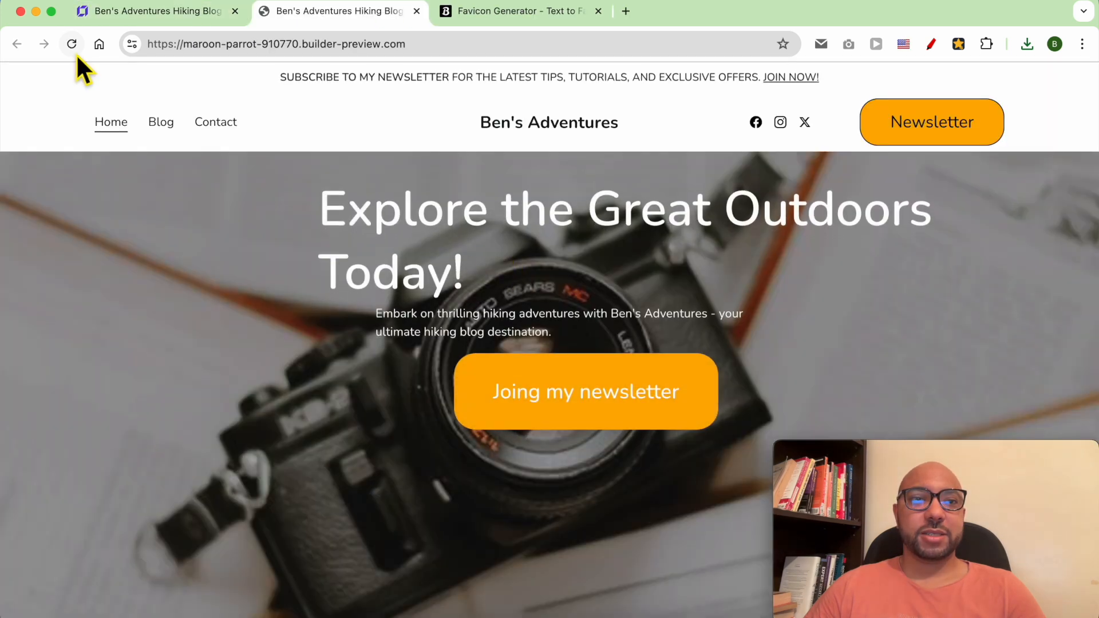
pyautogui.click(73, 47)
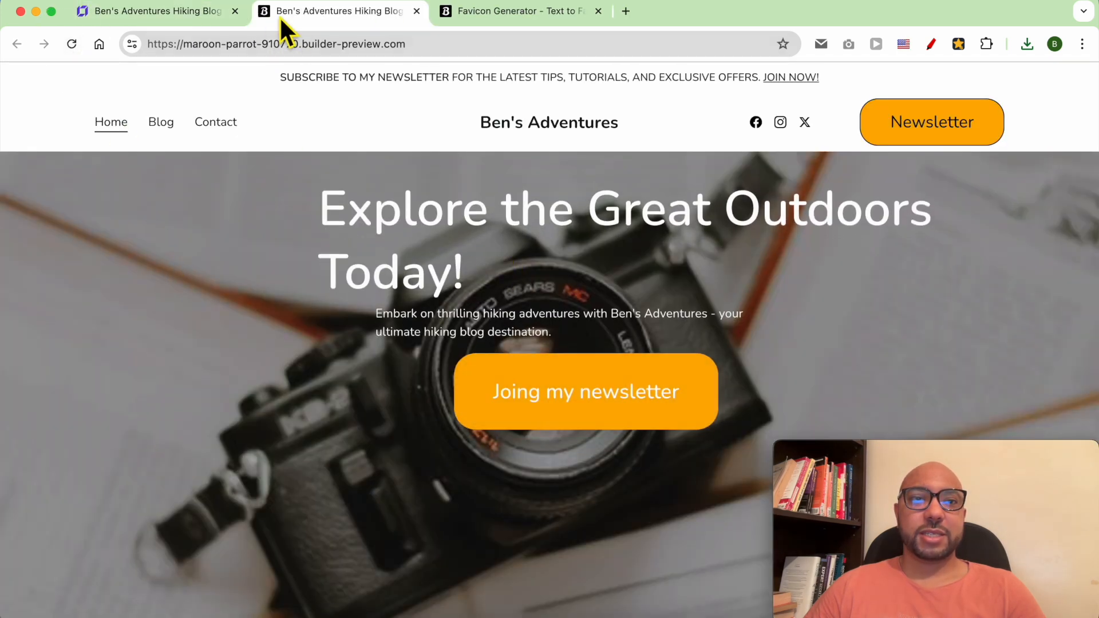